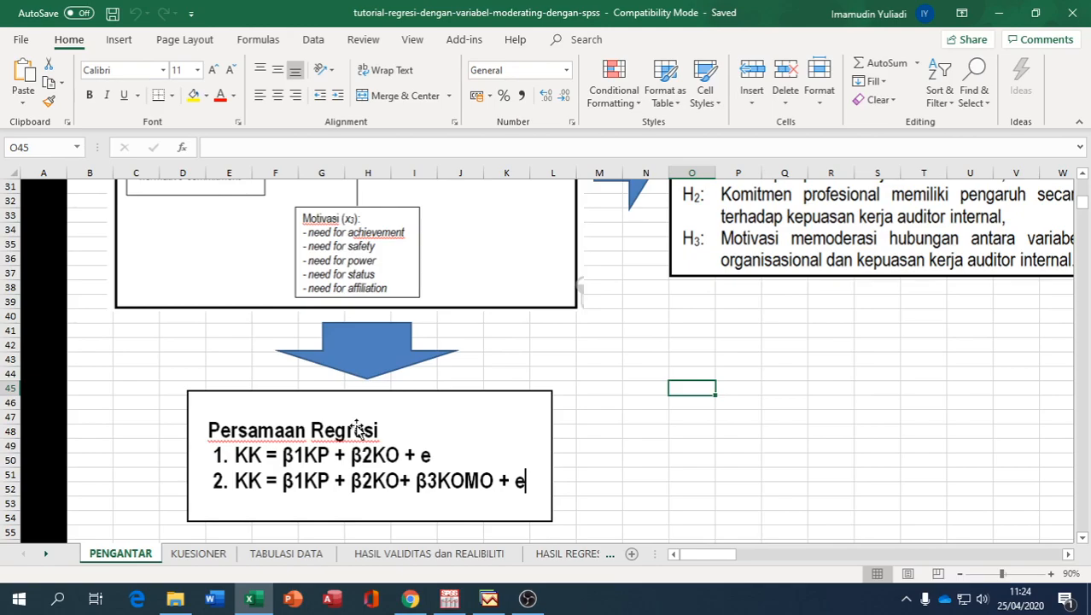
Review the regression equations, the hypotheses and the research framework diagram on the PENGANTAR sheet
scroll(273, 295, up, 1)
scroll(280, 312, down, 2)
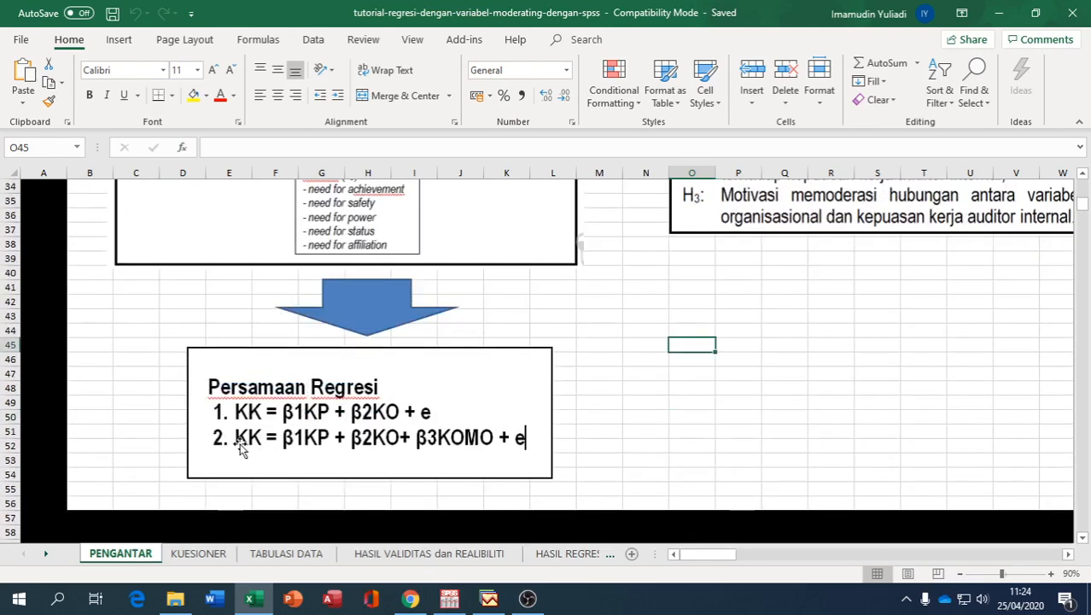
scroll(765, 426, up, 4)
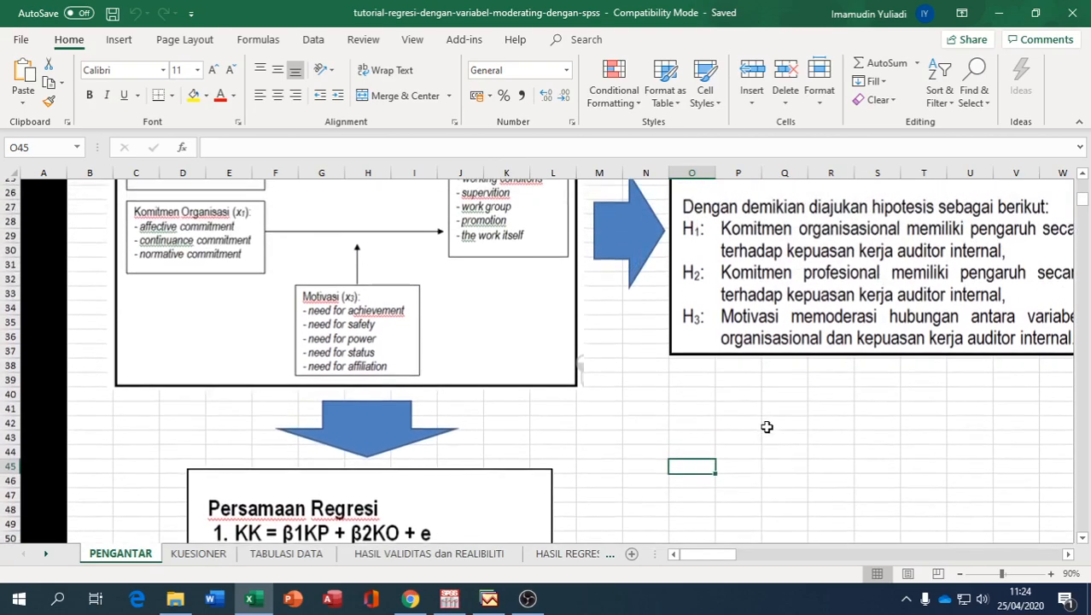
click(1066, 554)
click(1067, 554)
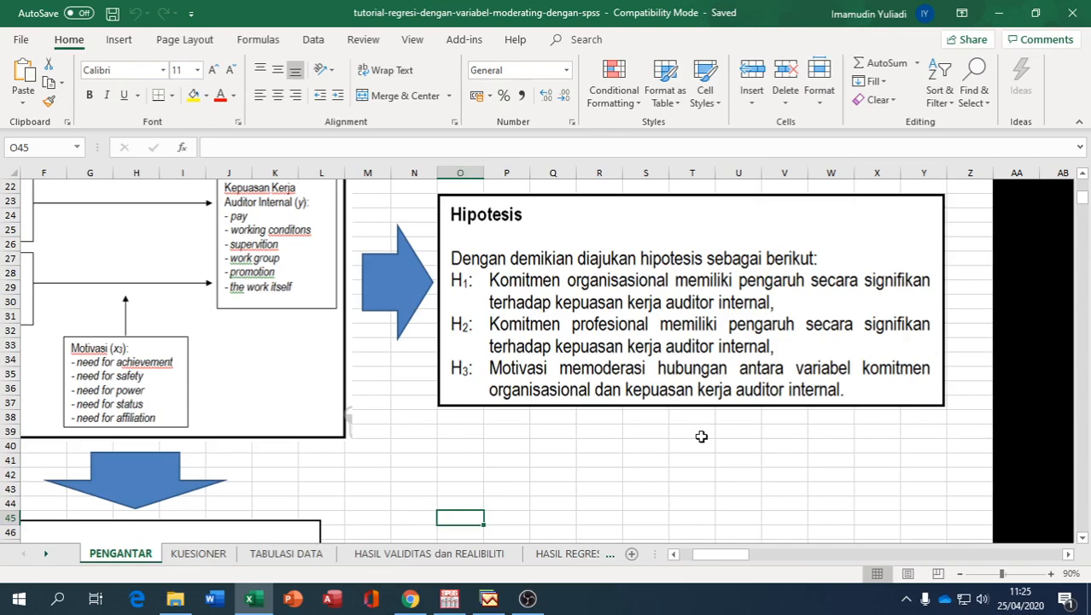
drag(734, 554, 710, 553)
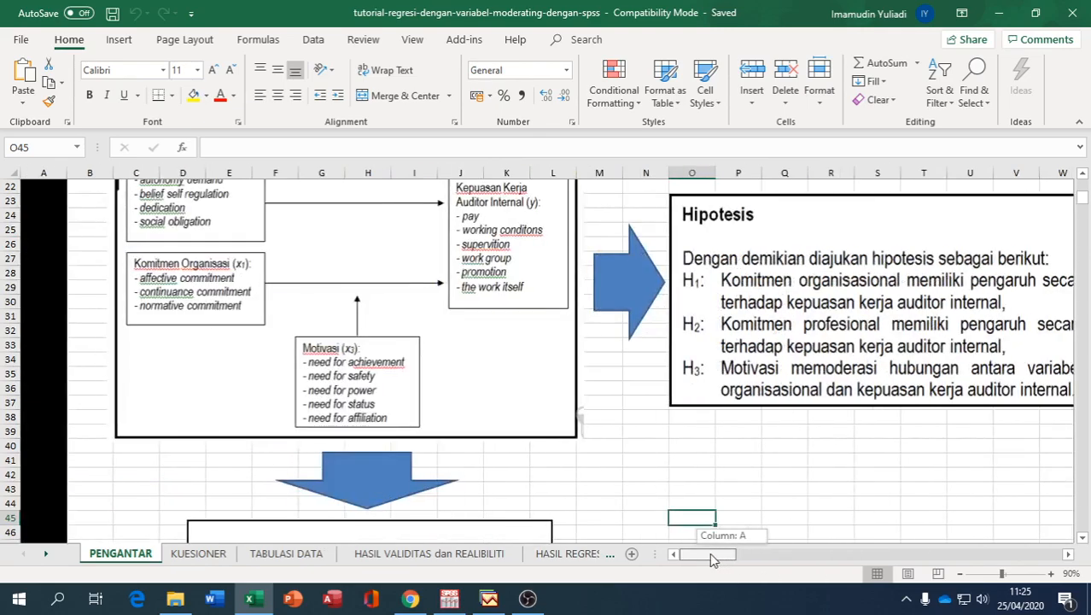
scroll(543, 452, up, 2)
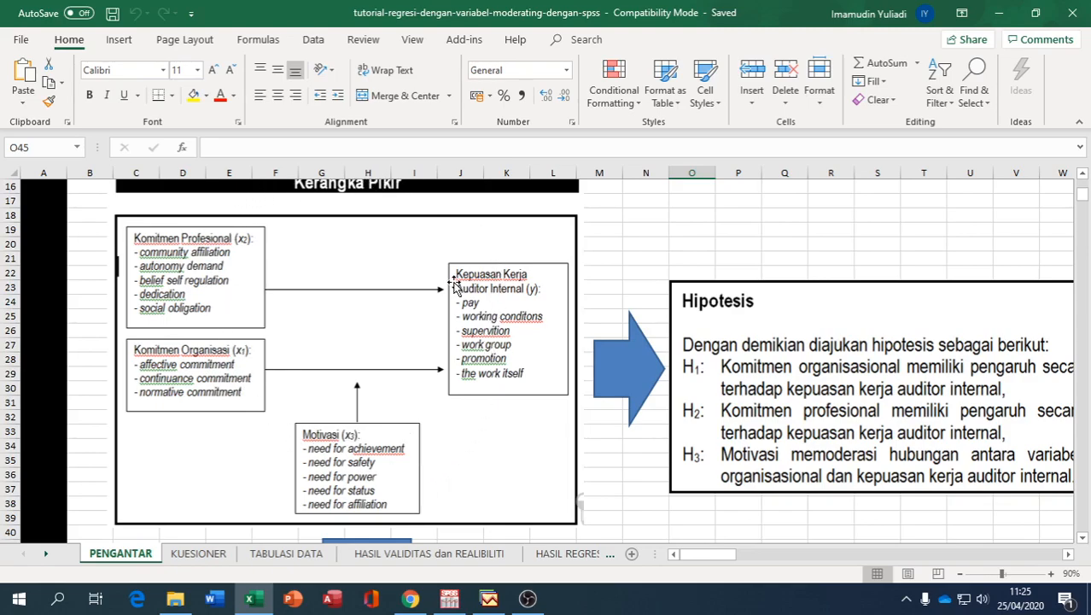
Examine the KUESIONER sheet's questions on organisational commitment, professional commitment, motivation and job satisfaction, comparing them with the TABULASI DATA sheet
click(219, 556)
scroll(414, 391, up, 1)
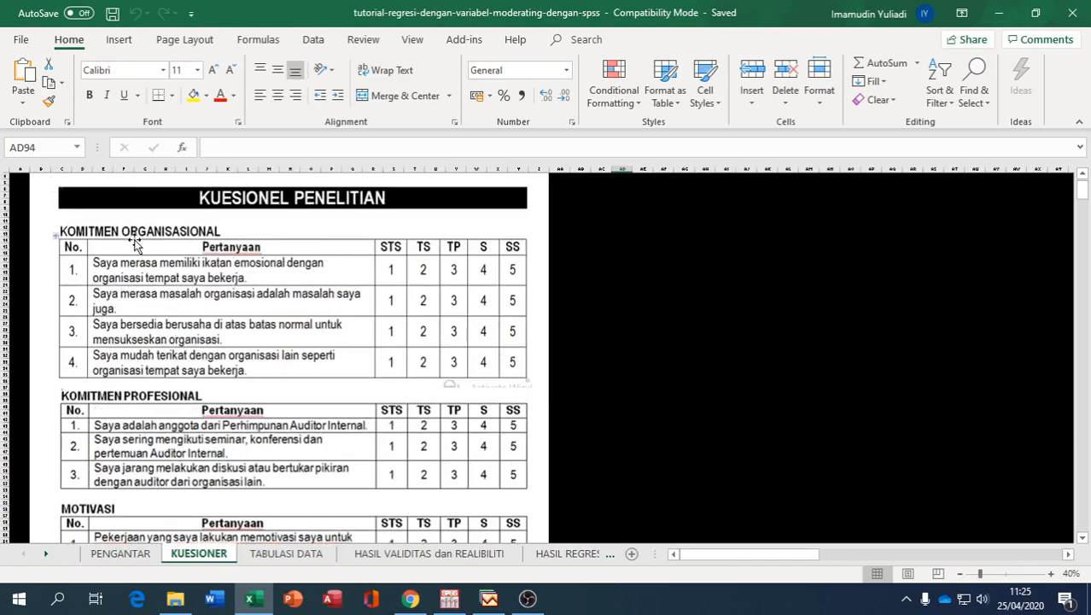
scroll(344, 345, down, 1)
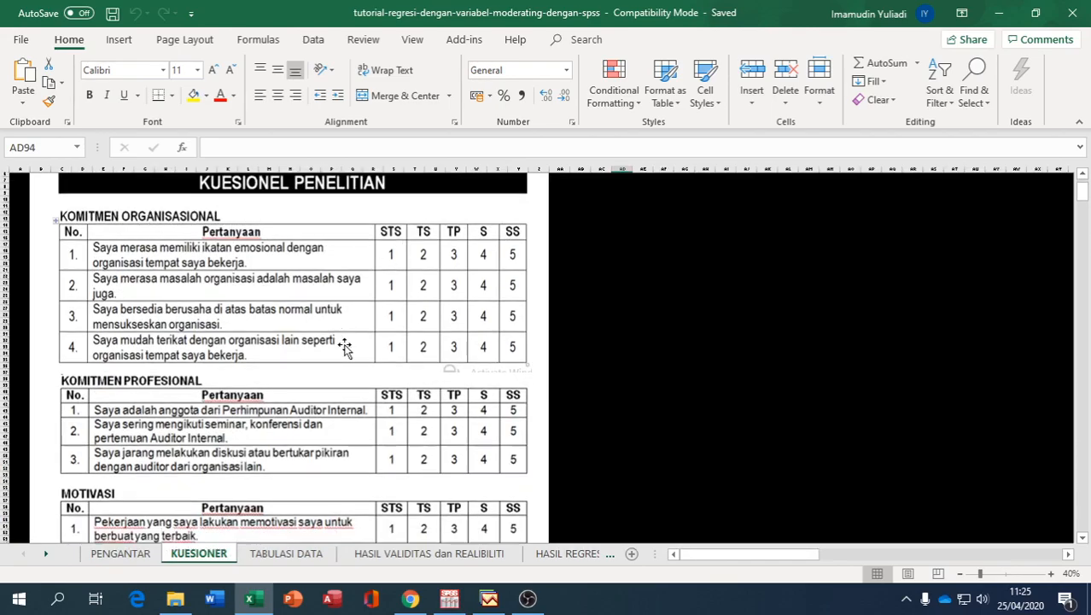
scroll(174, 398, down, 3)
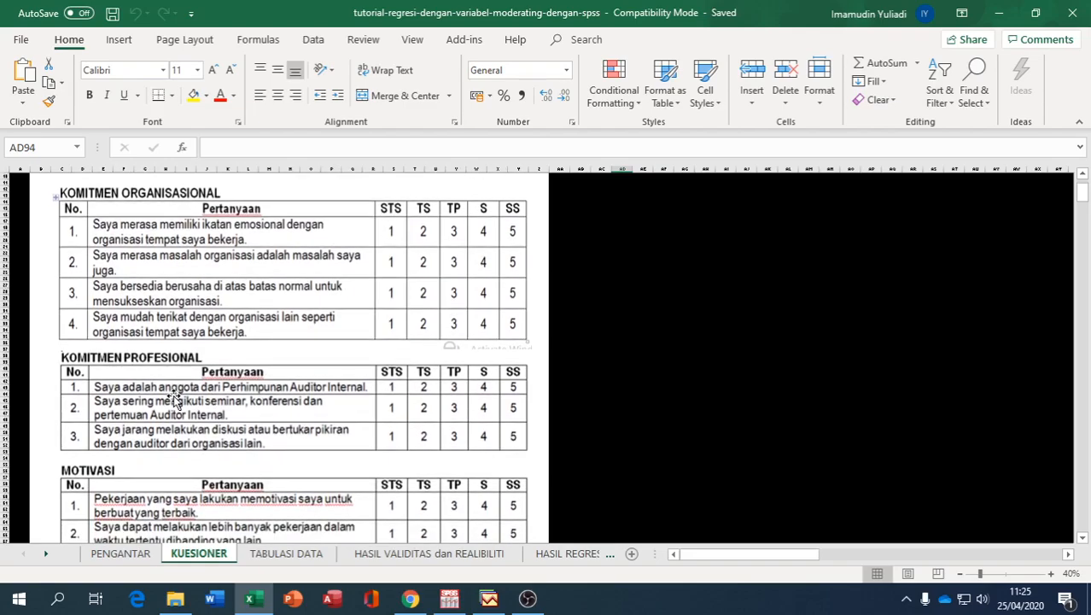
scroll(173, 397, down, 4)
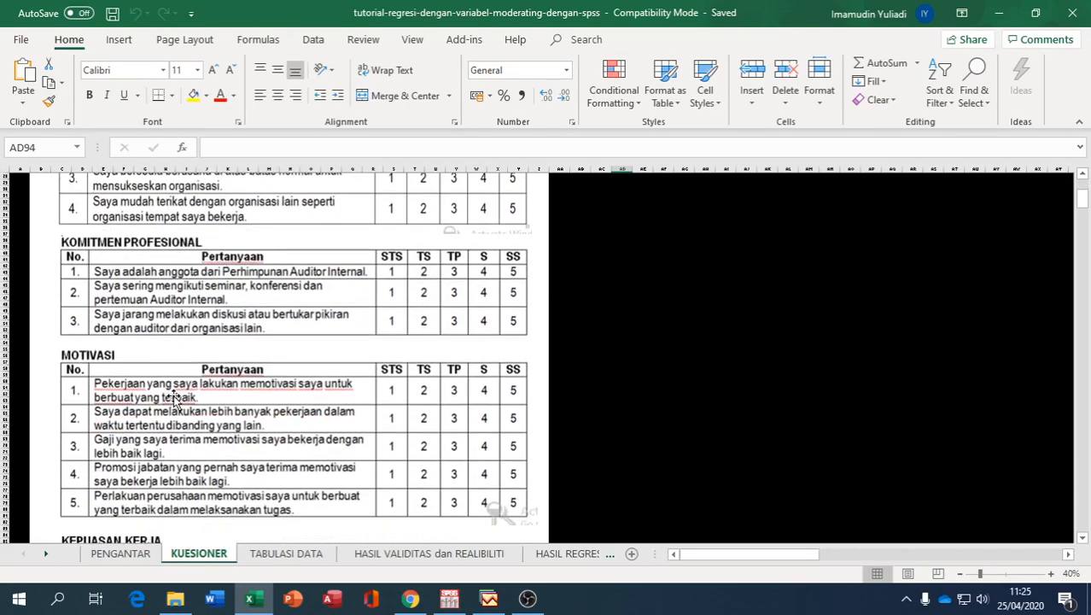
scroll(173, 398, down, 10)
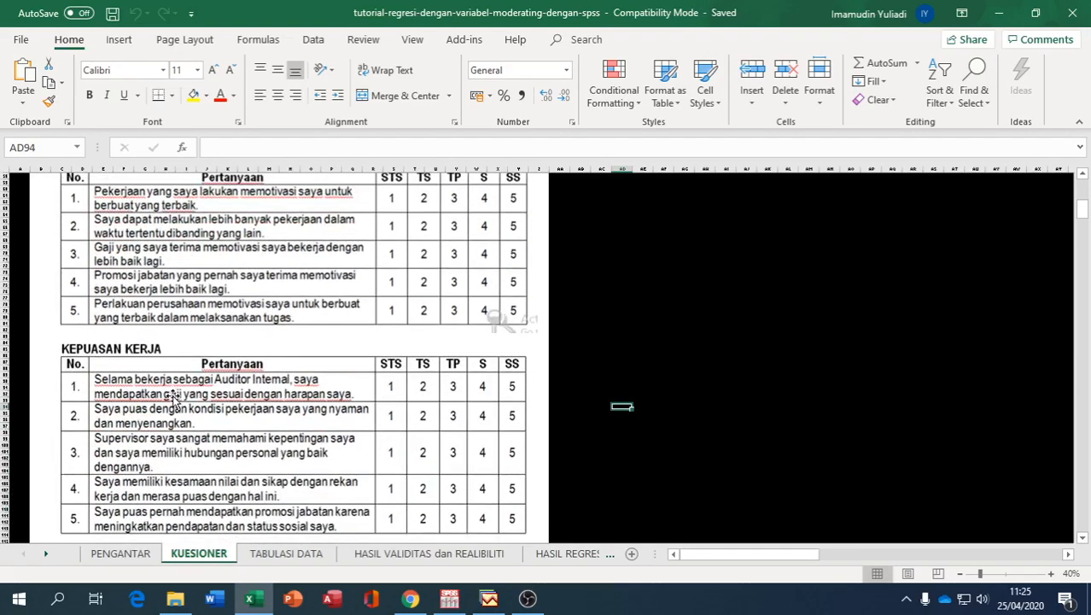
scroll(295, 554, up, 5)
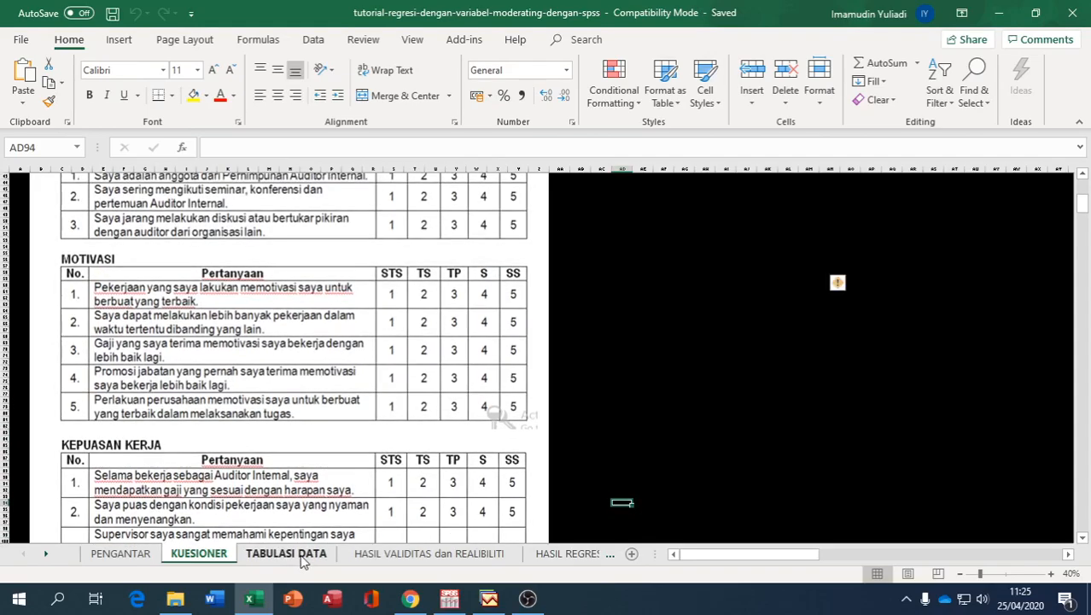
click(298, 557)
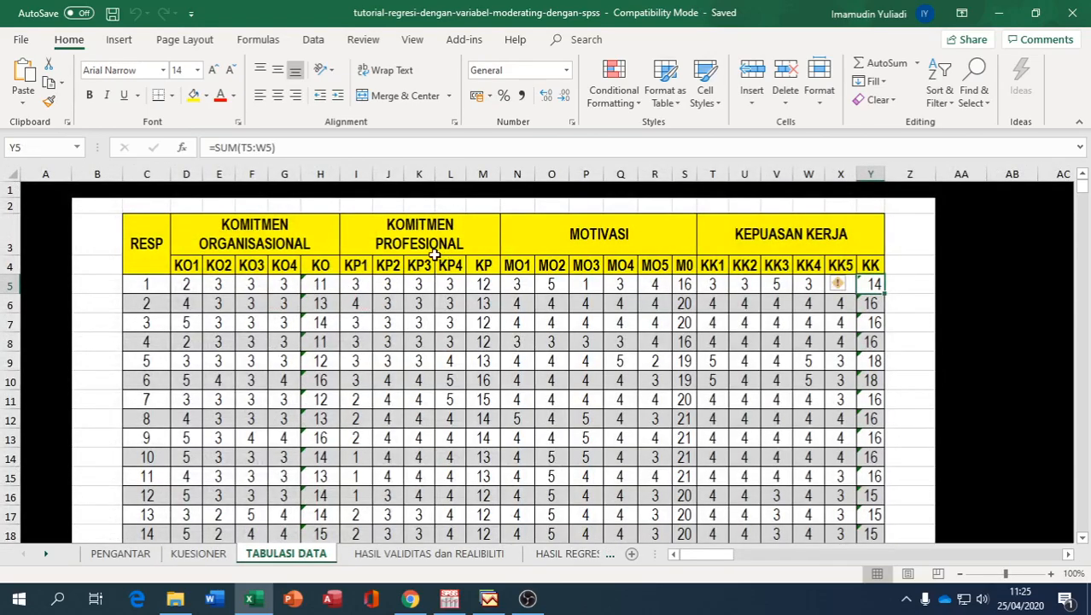
click(228, 555)
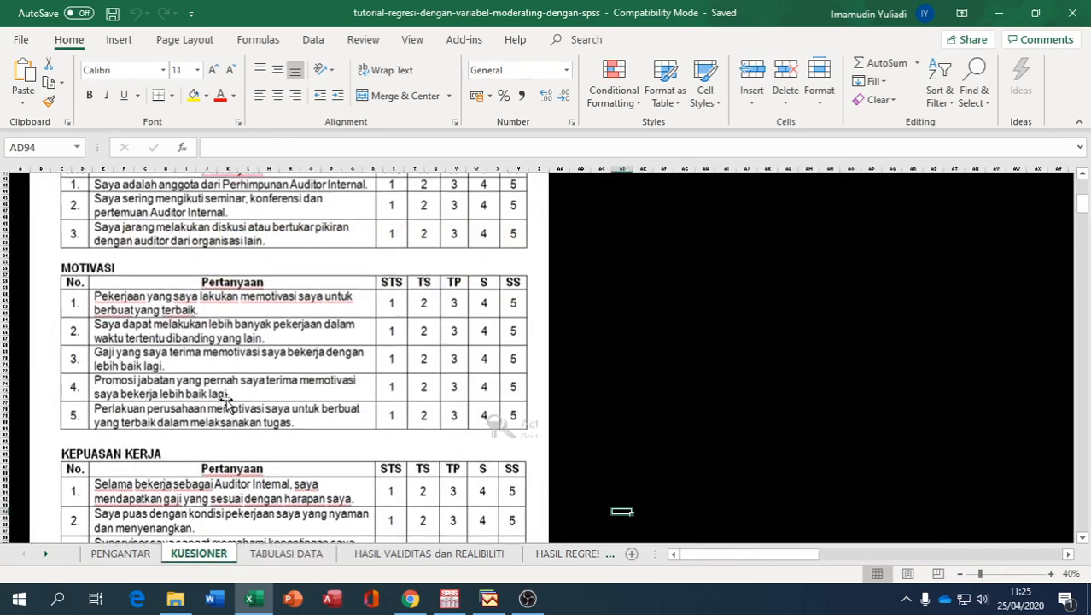
scroll(219, 393, up, 2)
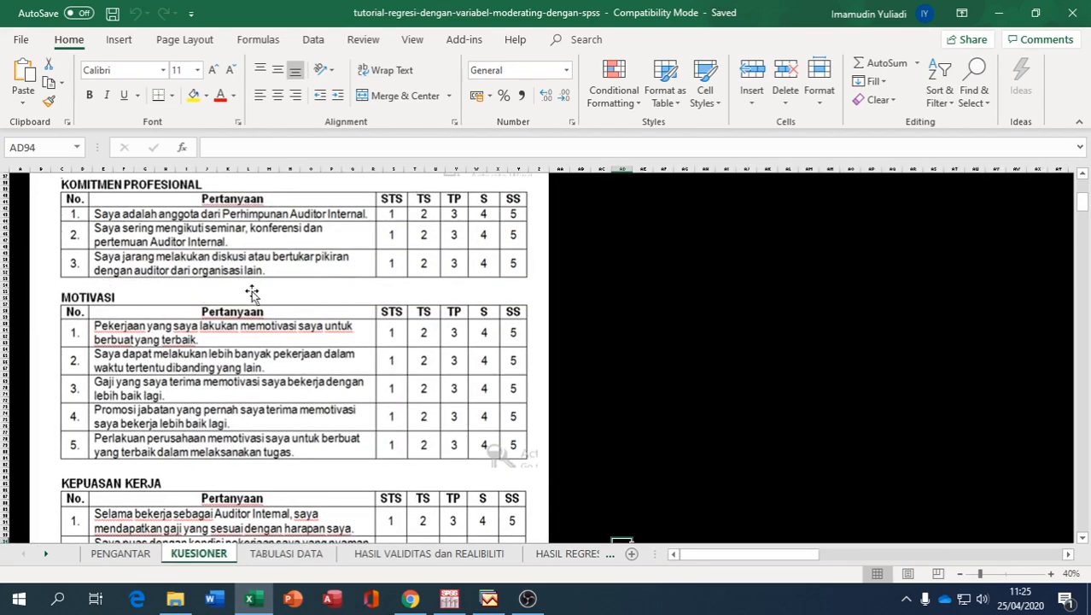
scroll(314, 440, up, 2)
scroll(314, 440, up, 9)
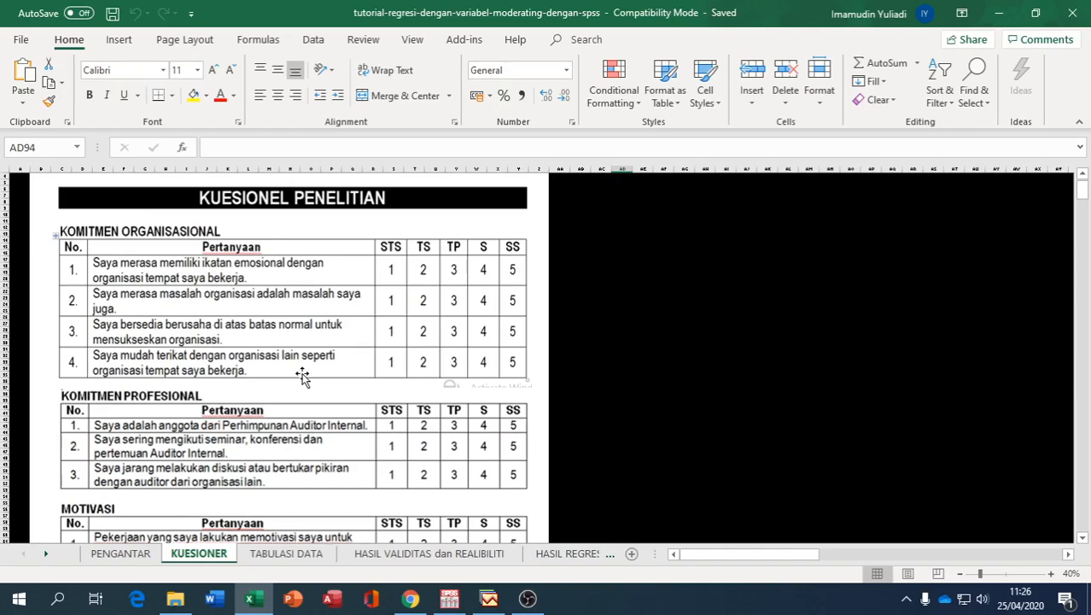
Copy the responses of all 30 respondents, from KO1 through KK (D5:Y34), on the TABULASI DATA sheet
click(281, 555)
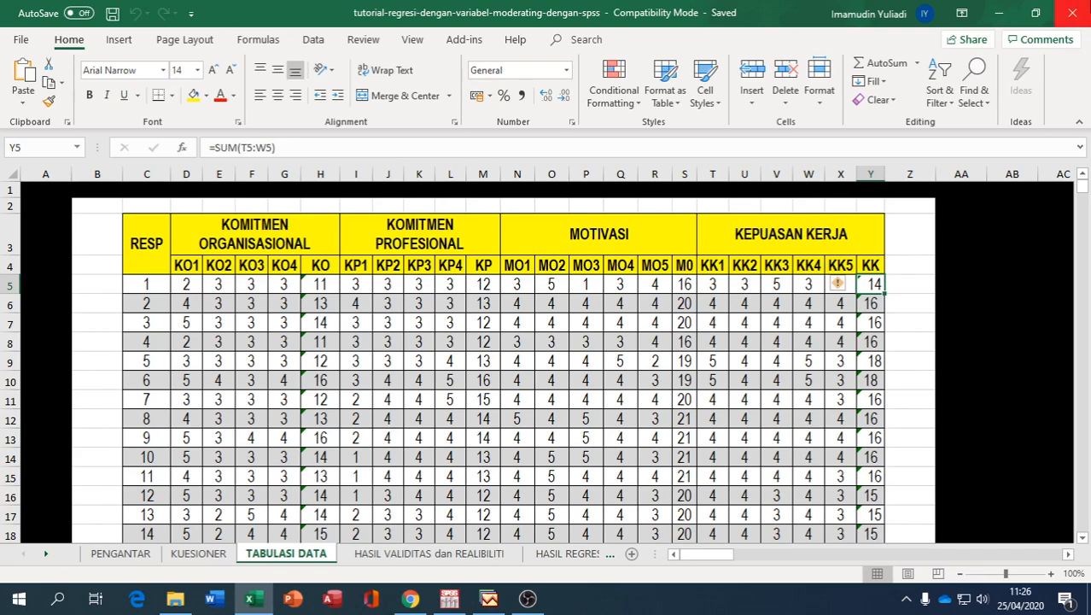
drag(185, 283, 860, 516)
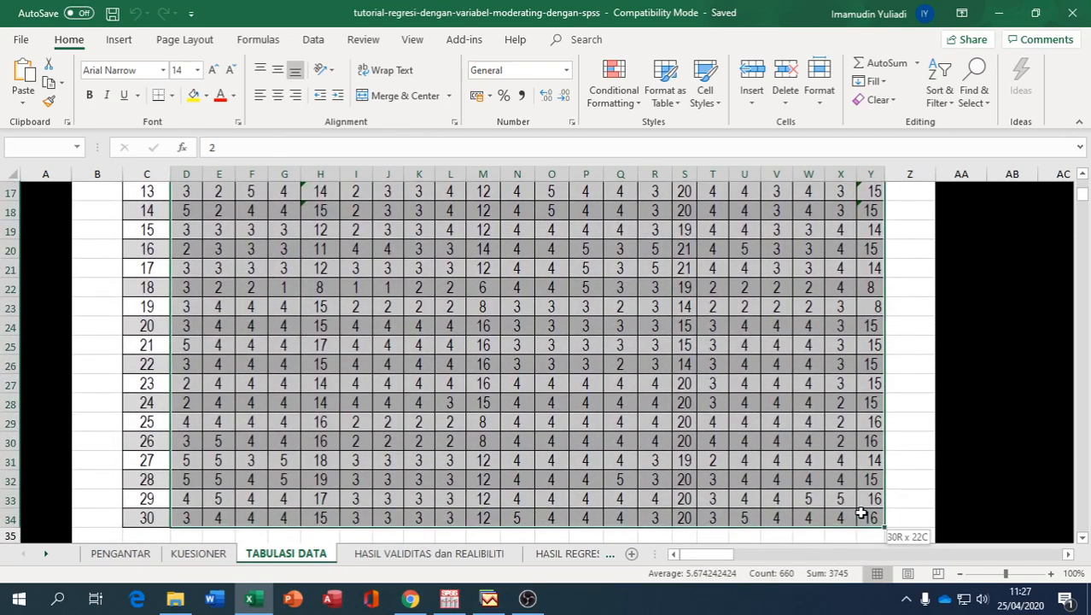
right_click(649, 289)
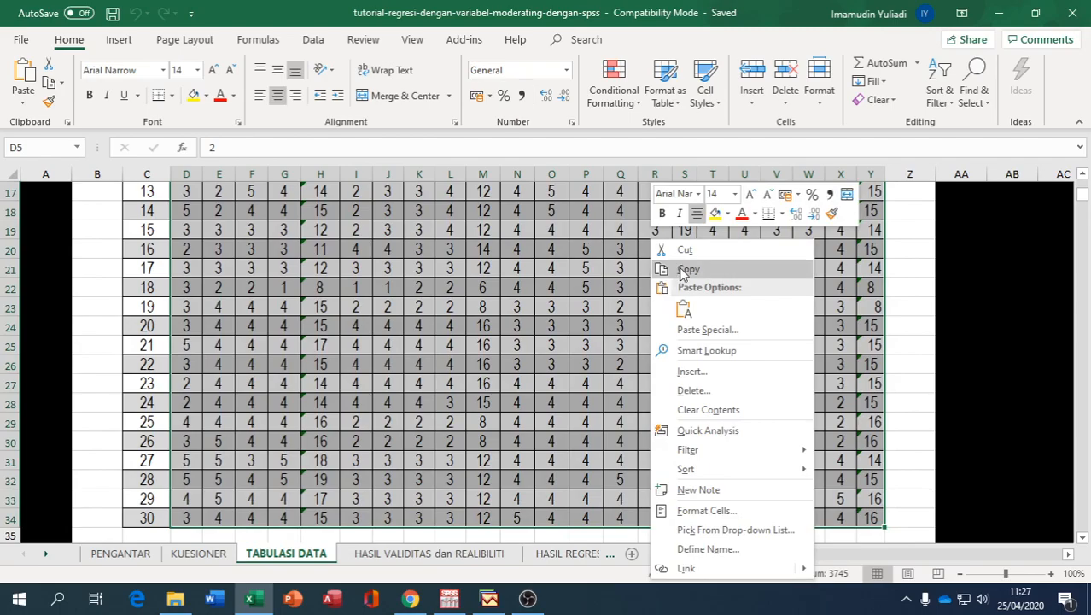
click(688, 269)
scroll(555, 384, up, 6)
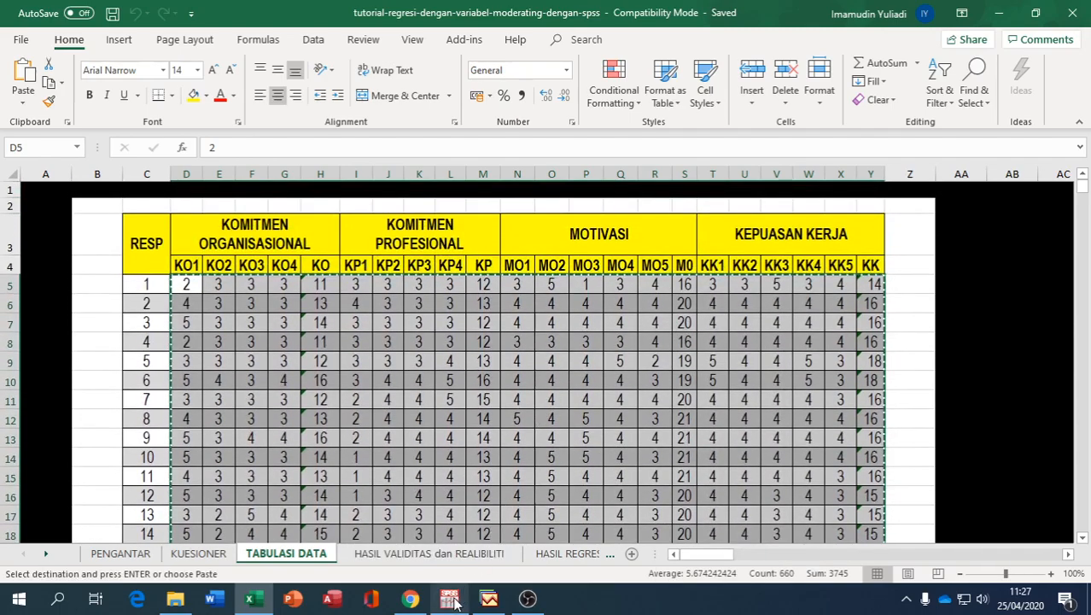
Switch to SPSS Data Editor and paste the copied responses into Data View, starting at the first cell
click(452, 600)
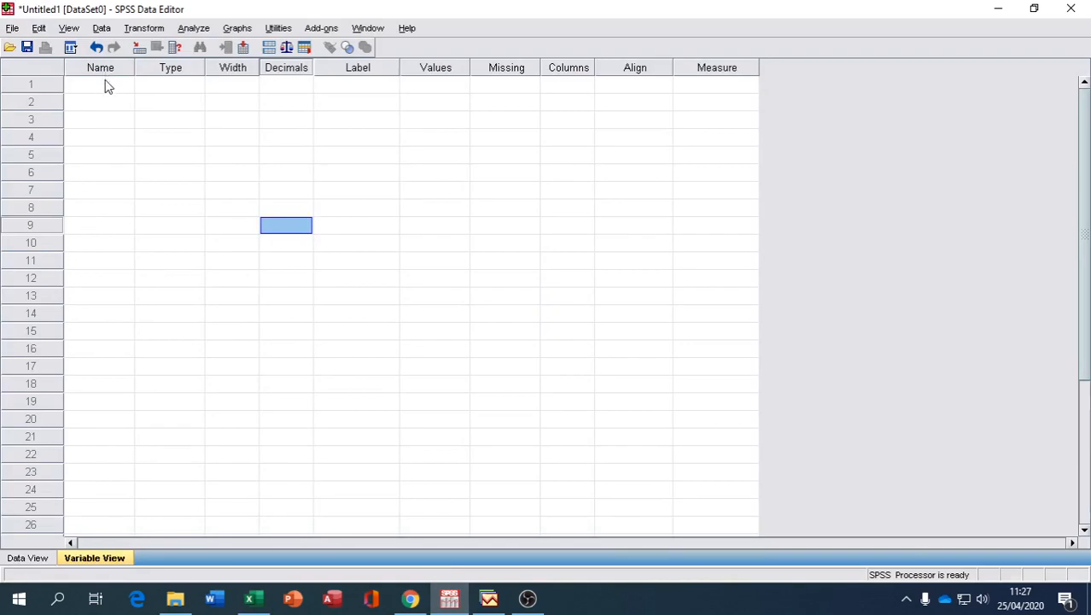
click(28, 557)
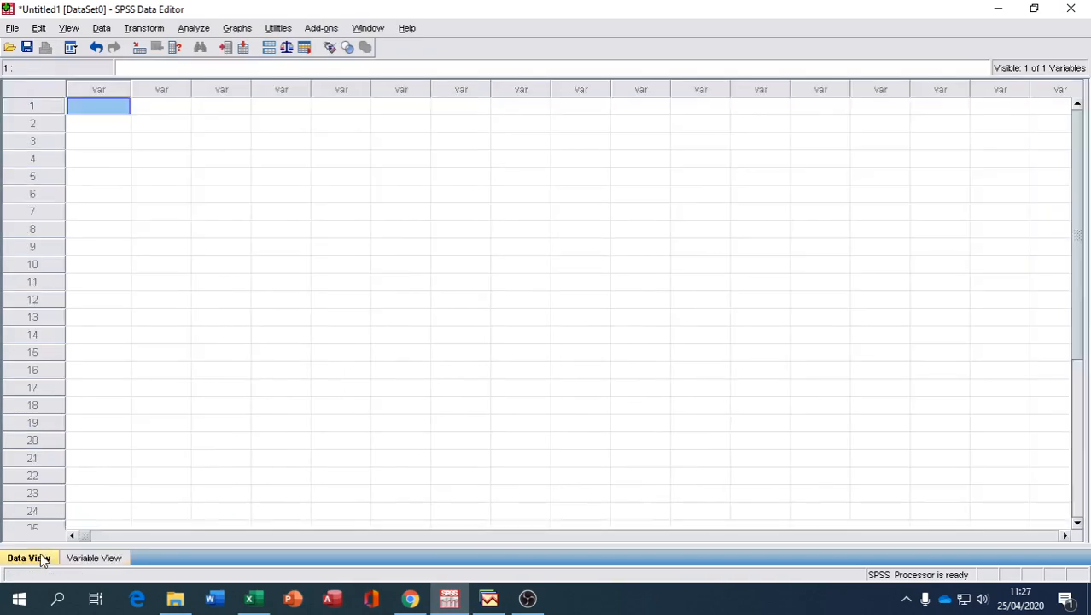
right_click(99, 108)
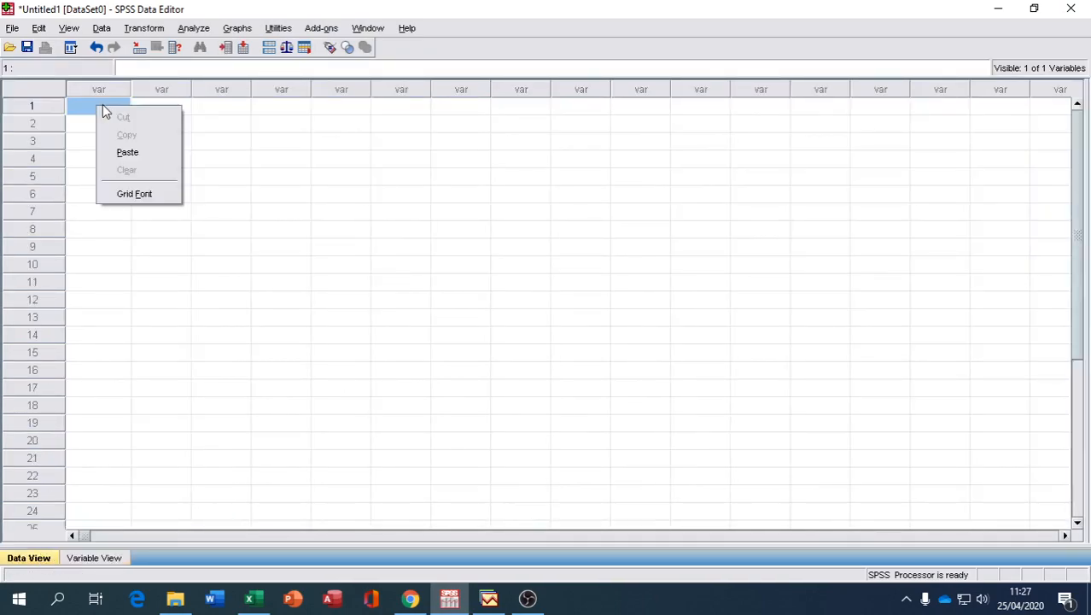
click(128, 152)
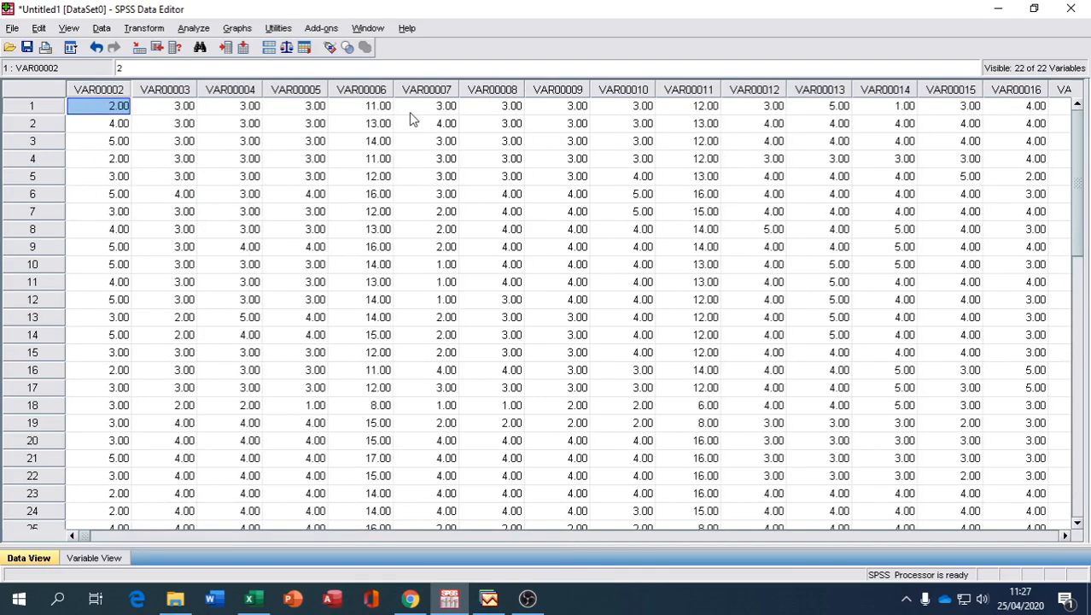
In Variable View, rename the first five variables KO1, KO2, KO3, KO4 and KO, following the Excel column headings
click(98, 557)
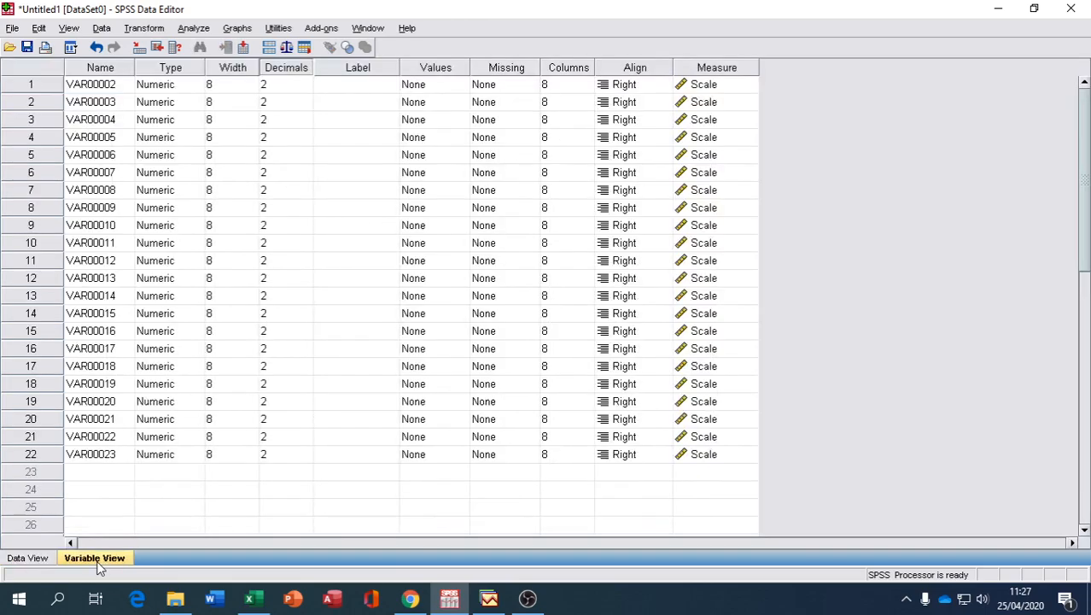
click(252, 598)
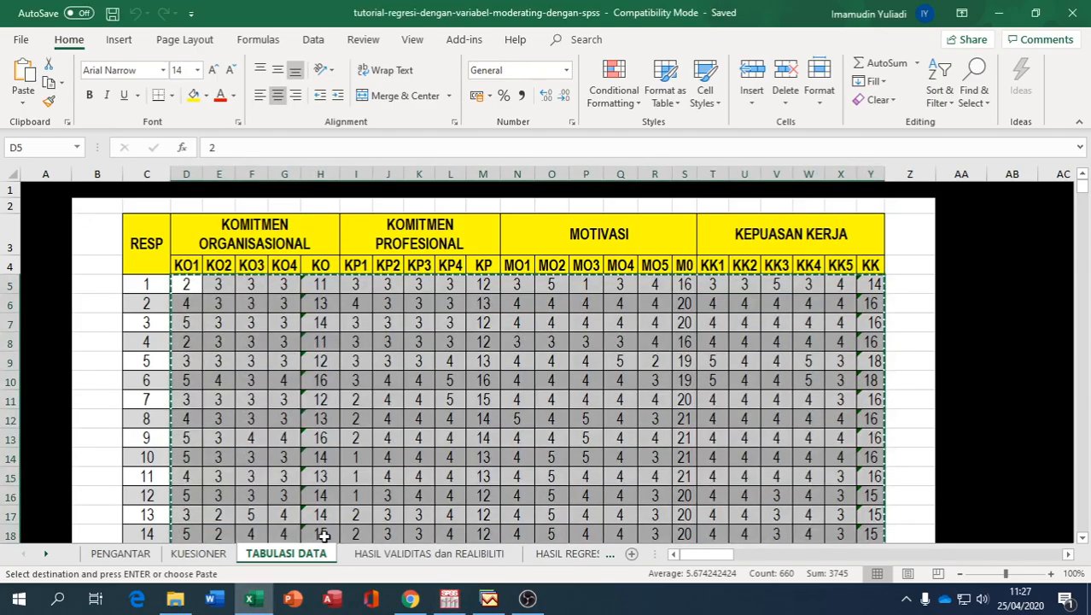
click(449, 598)
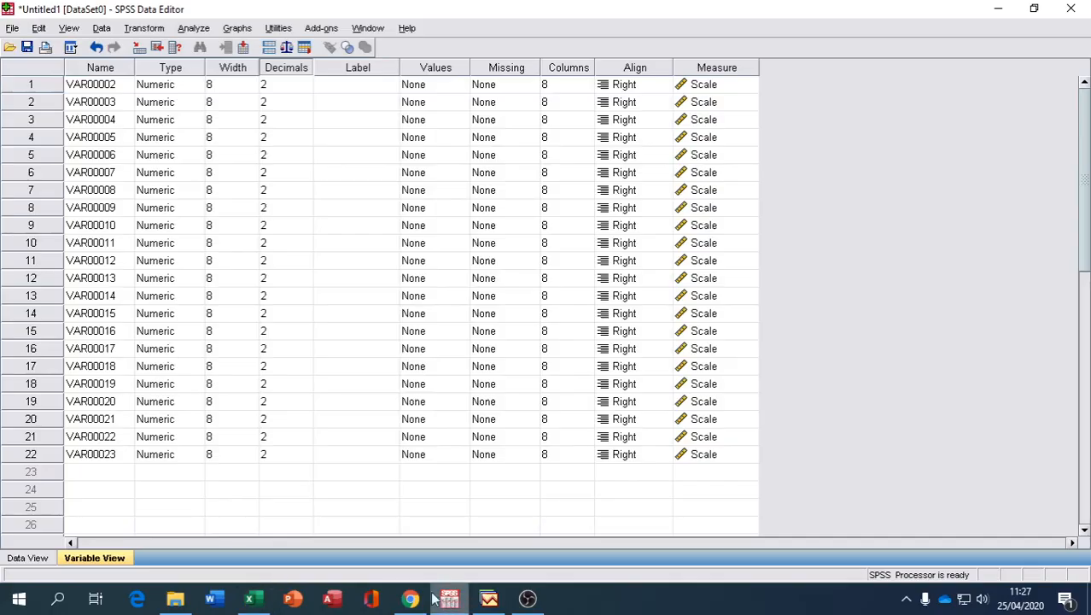
click(95, 89)
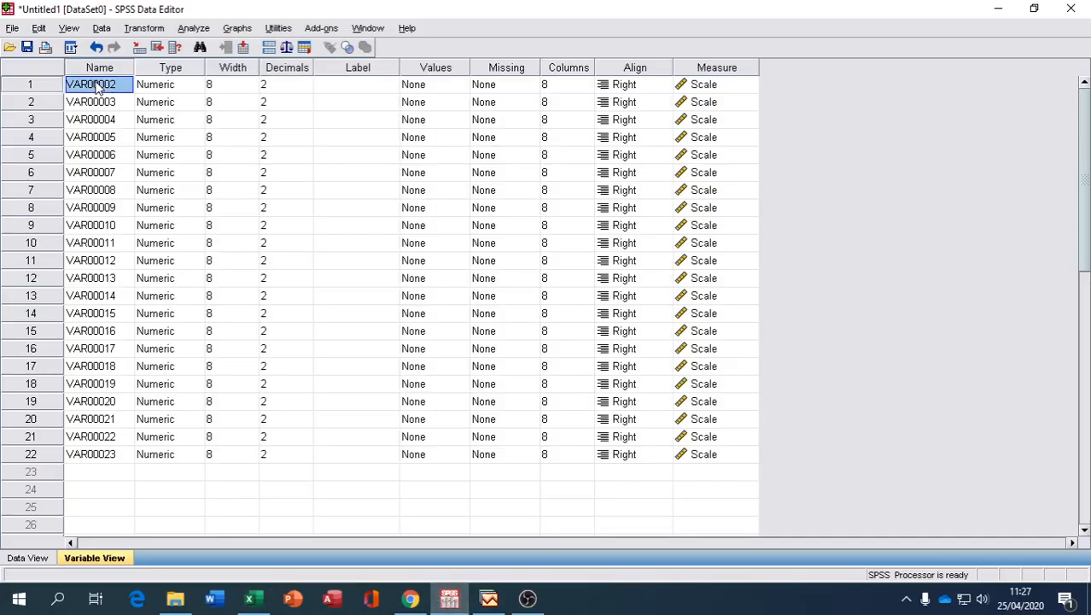
text(KO1)
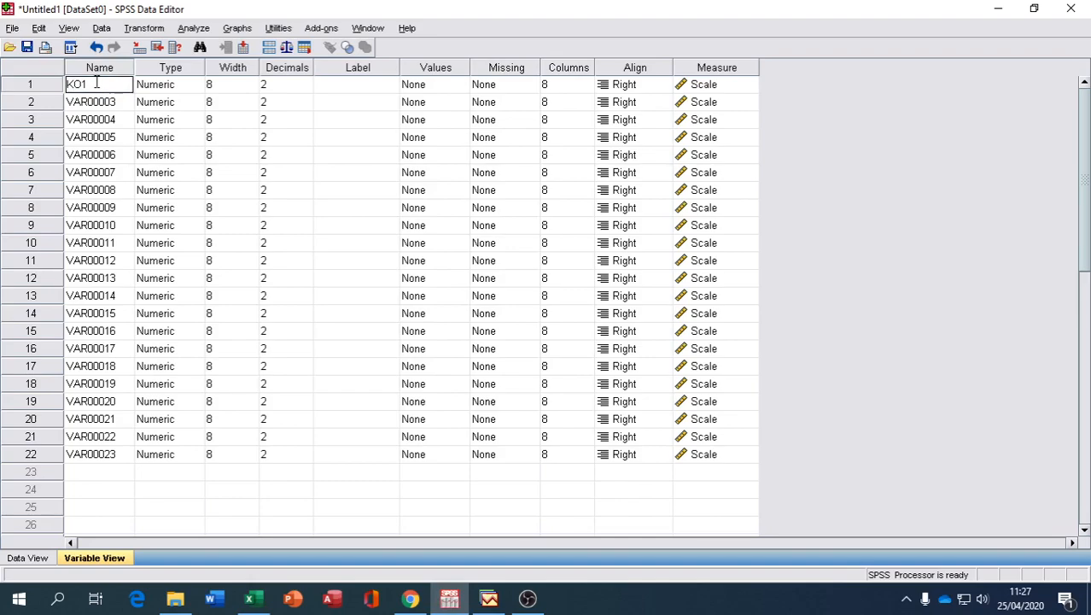
key(Return)
text(KO2)
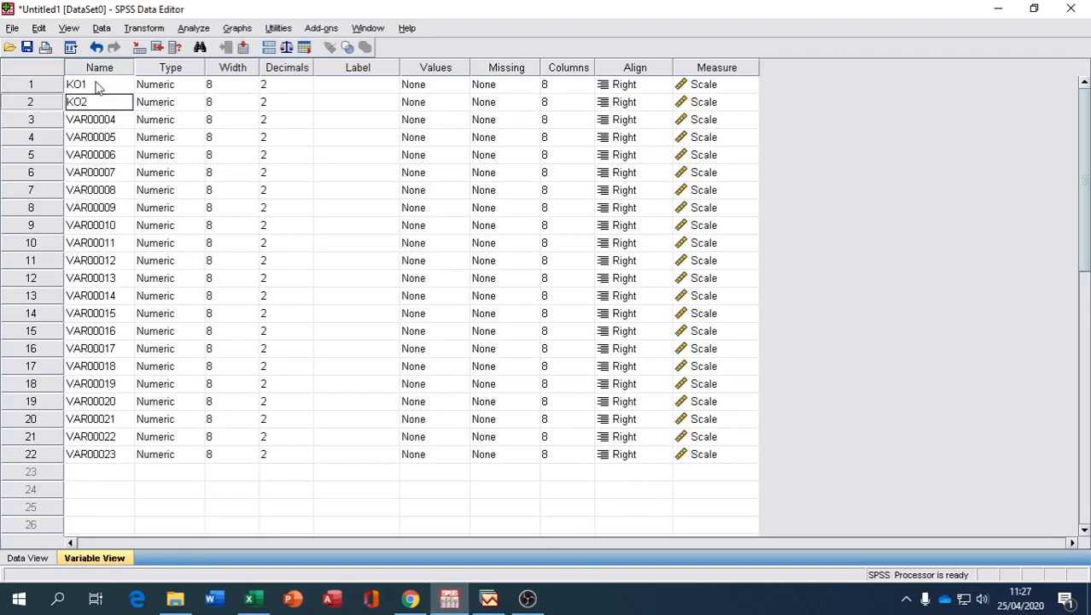
key(Return)
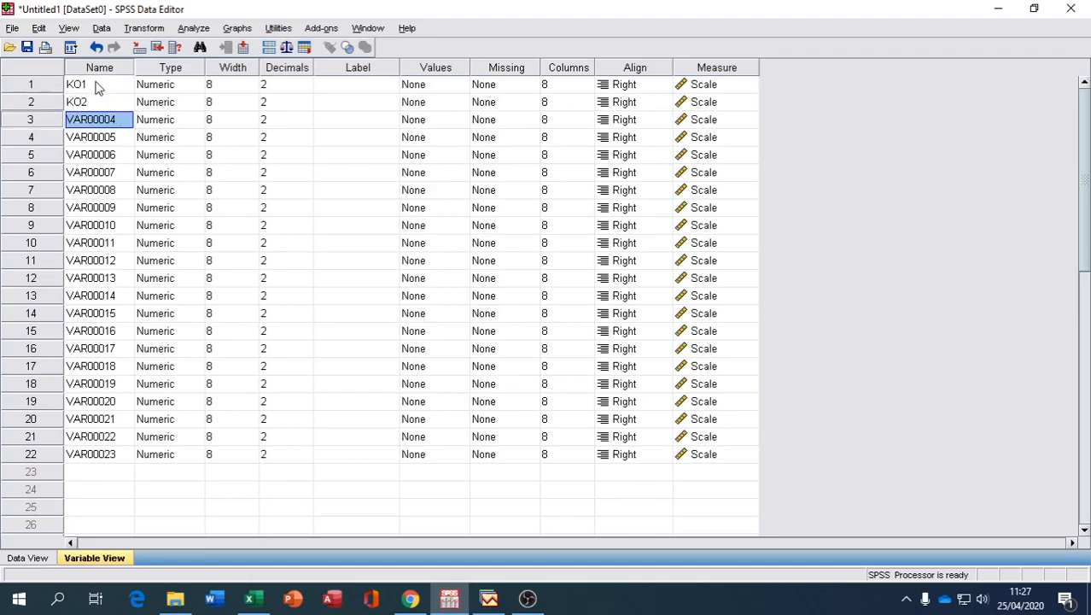
text(KO3)
key(Return)
text(K)
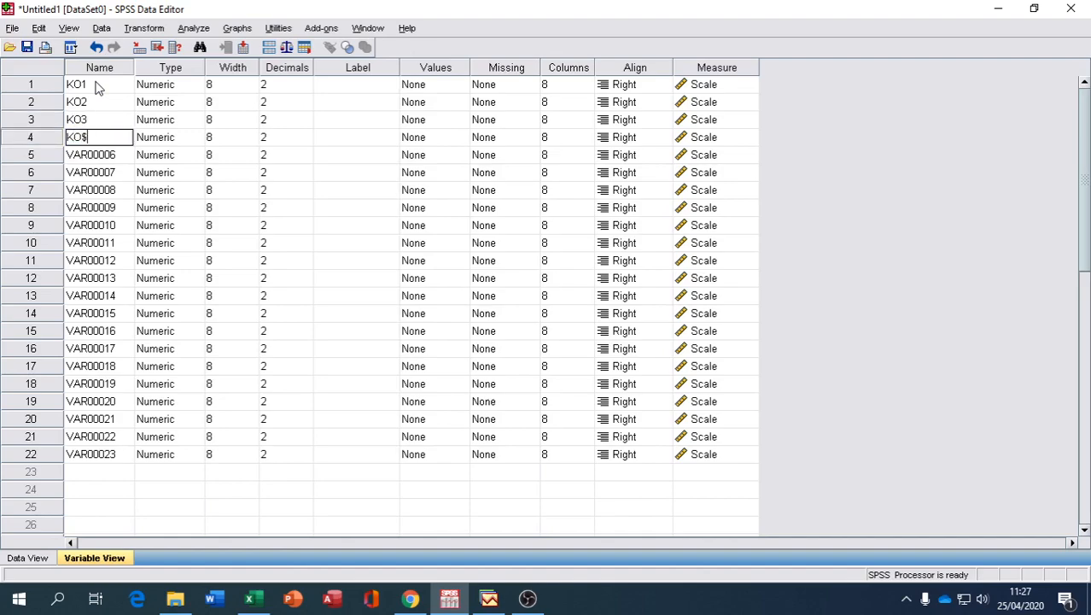
key(Return)
text(KO)
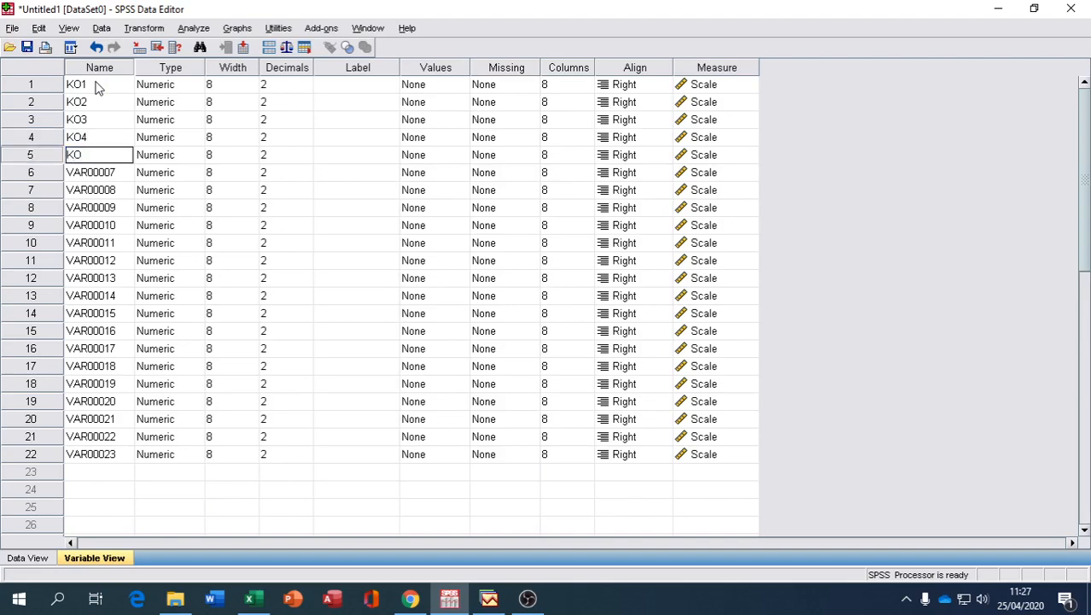
key(Return)
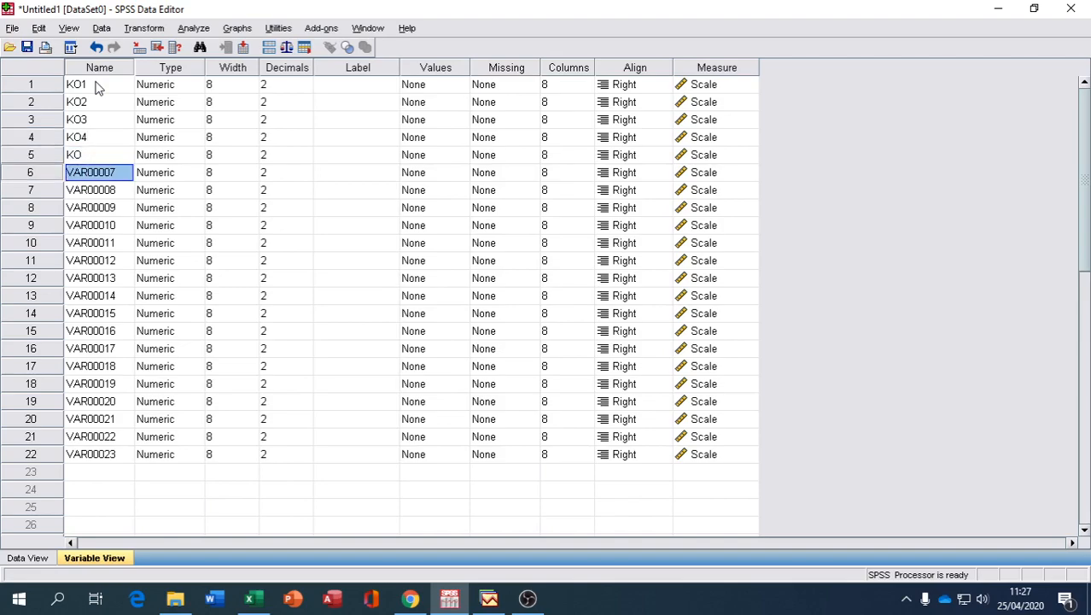
Check the next column headings in the Excel sheet, then rename SPSS variables 6 to 10 as KP1, KP2, KP3, KP4 and KP
click(253, 598)
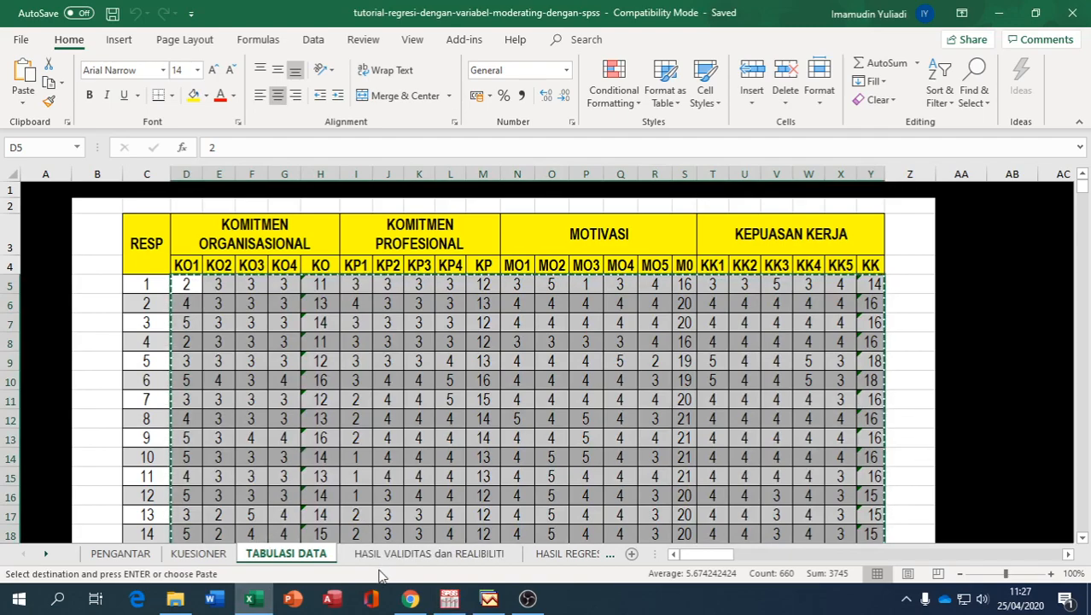
click(442, 604)
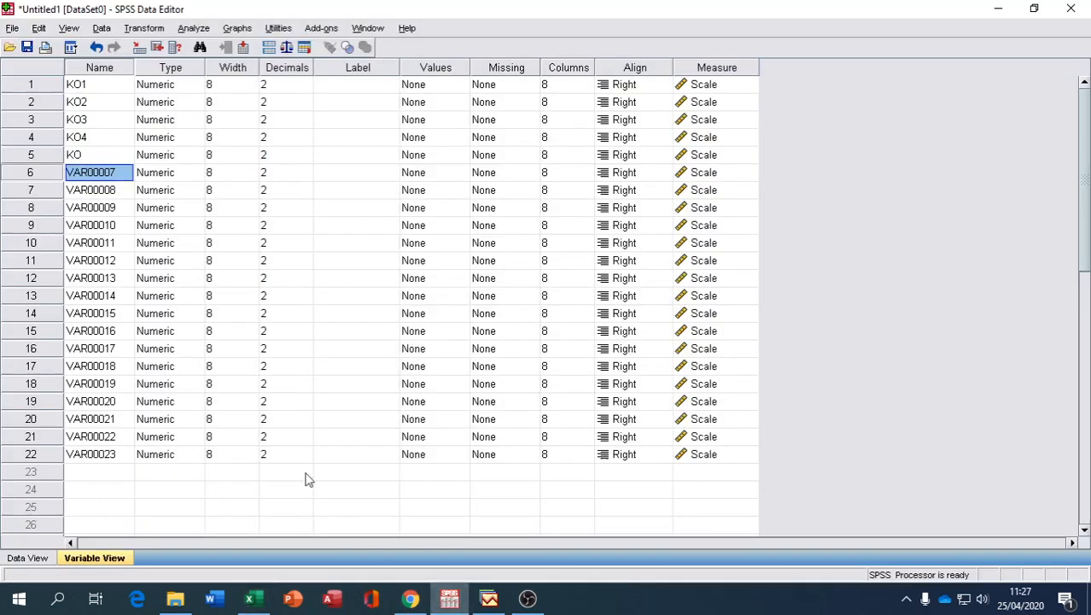
text(KP)
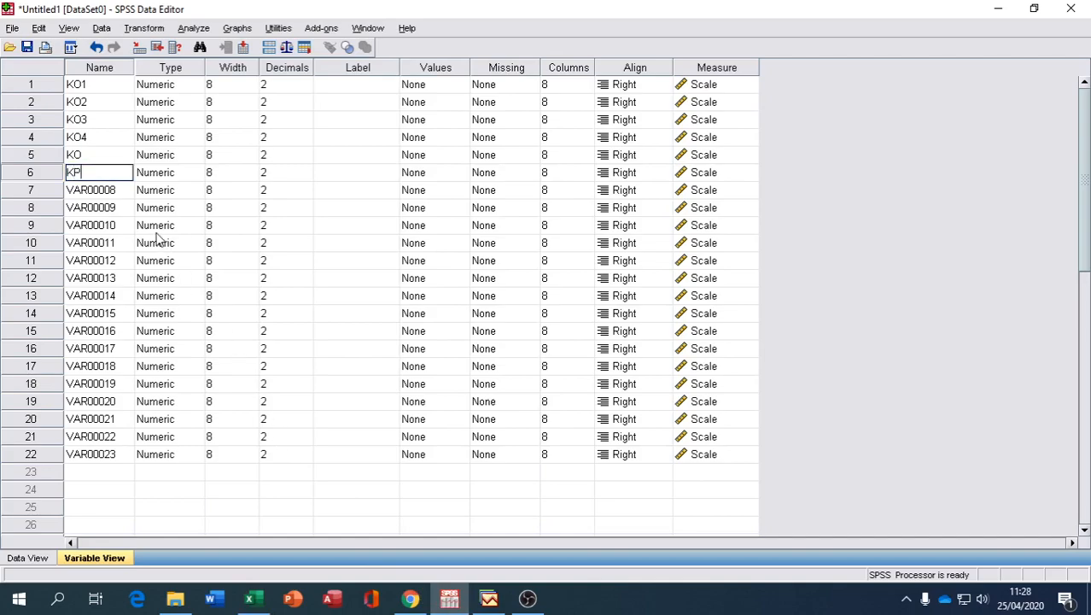
text(1)
key(Return)
text(K)
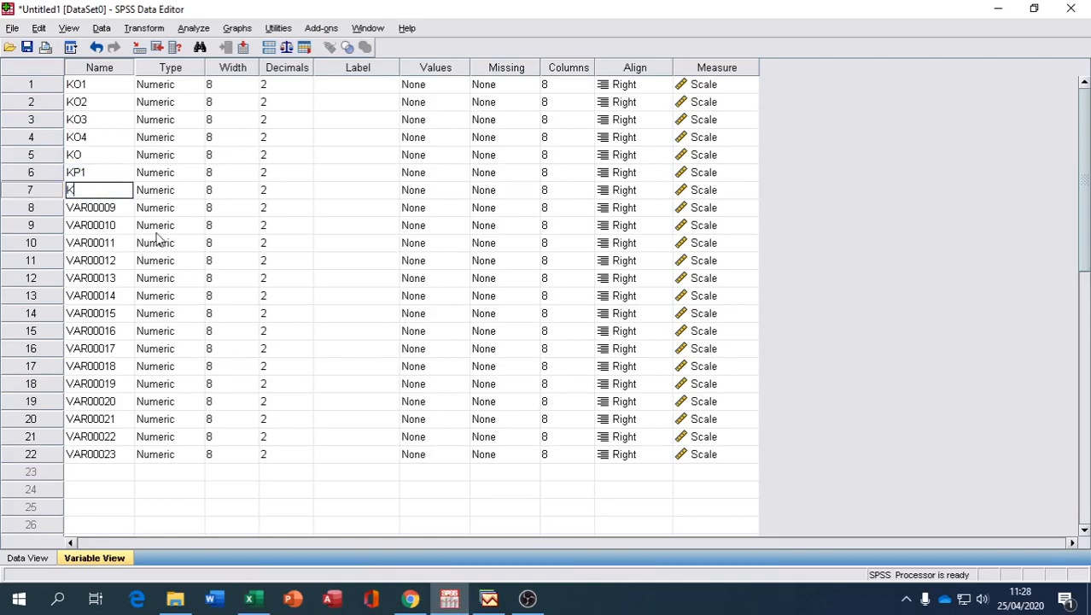
text(P2)
key(Return)
text(K)
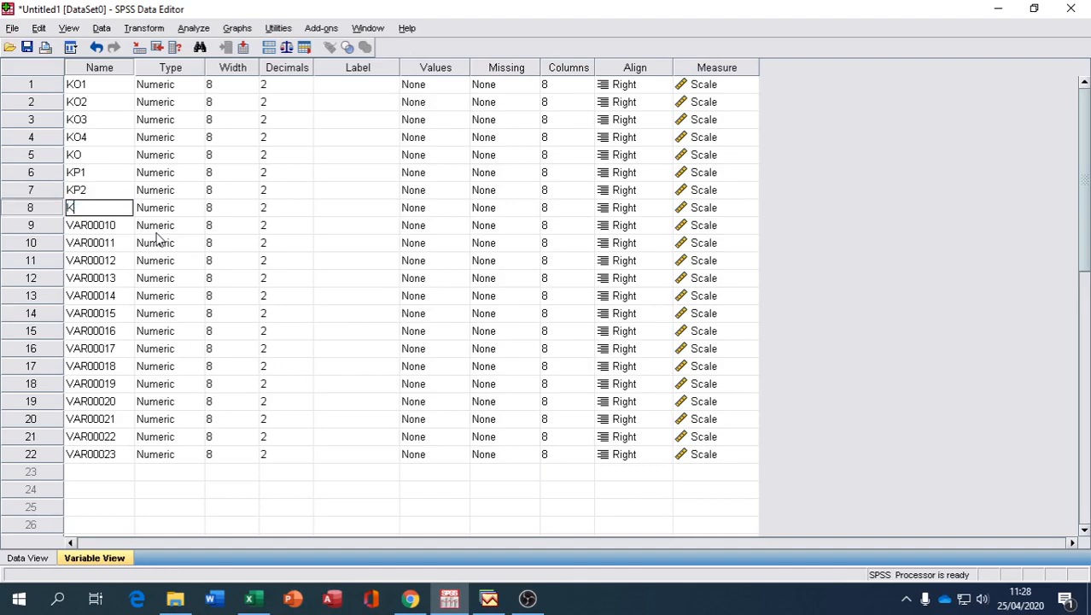
text(KP4)
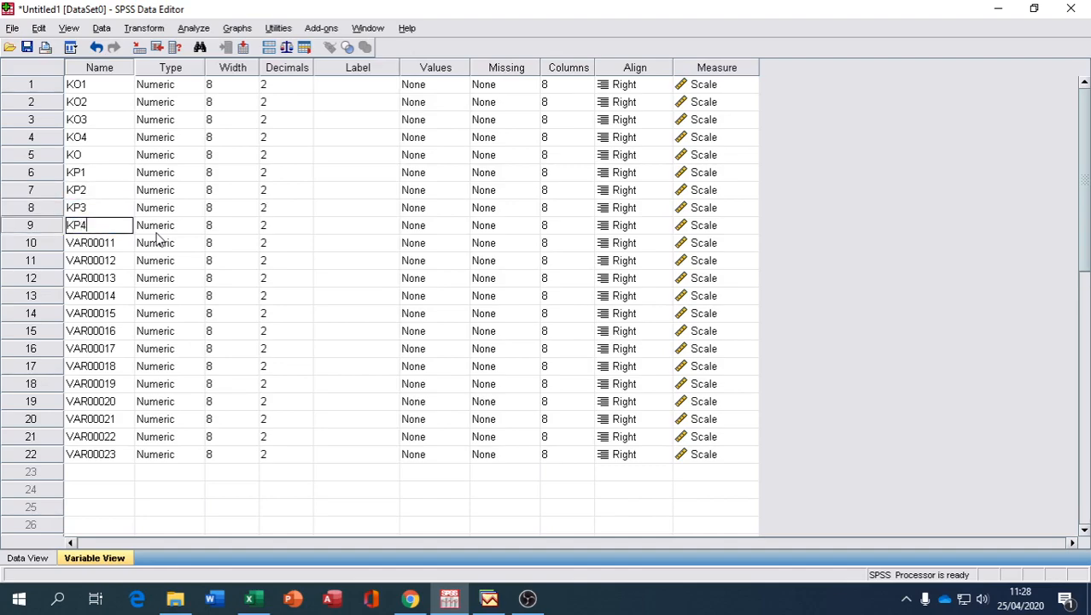
key(Return)
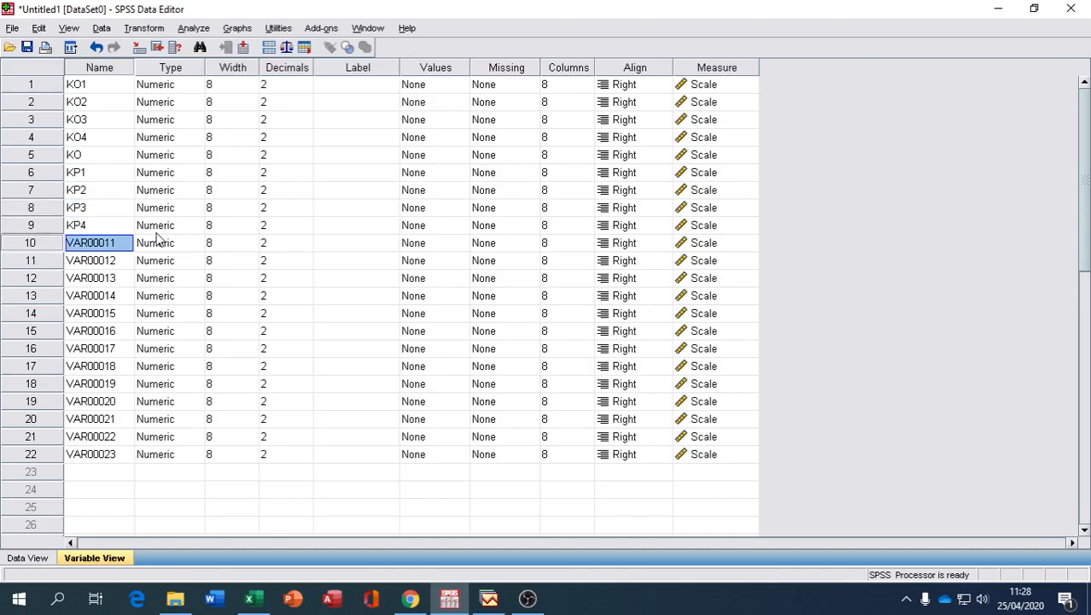
text(KP)
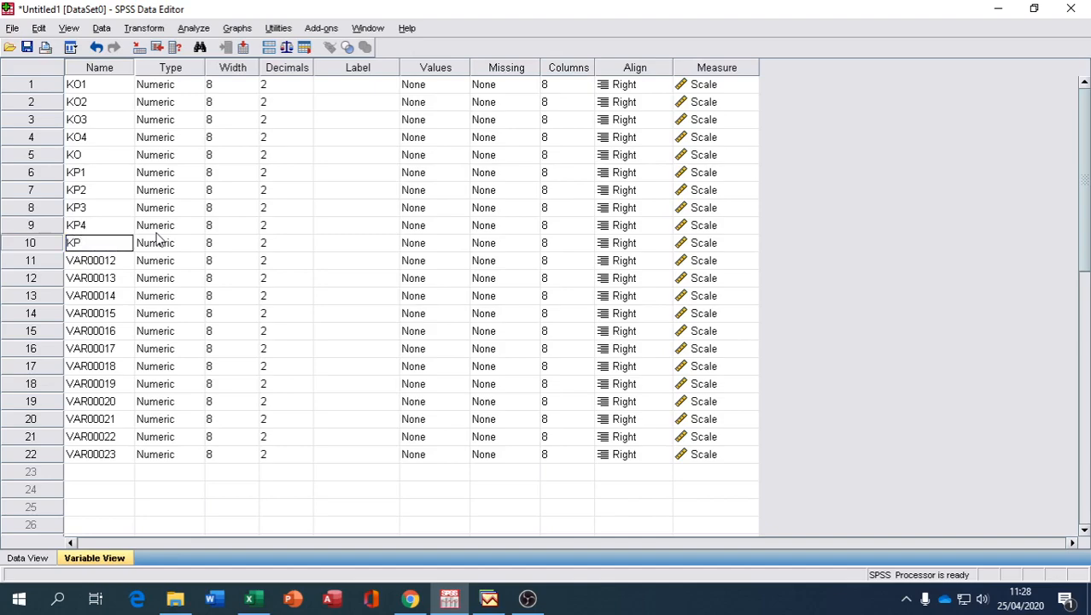
key(Return)
Rename variables 11 to 16 as MO1, MO2, MO3, MO4, MO5 and MO
text(MO1)
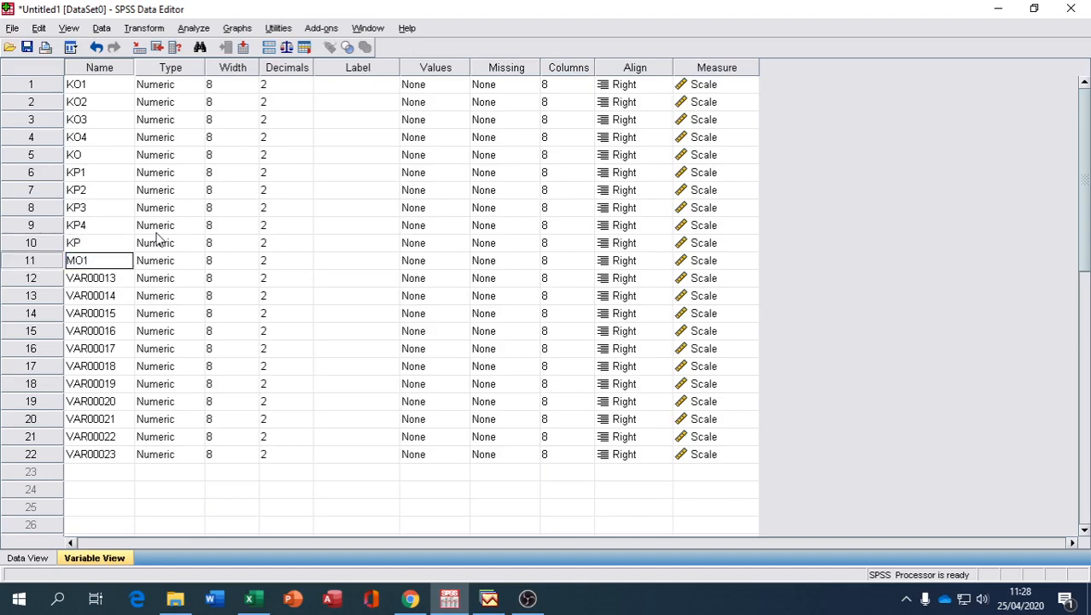
key(Return)
text(MO2)
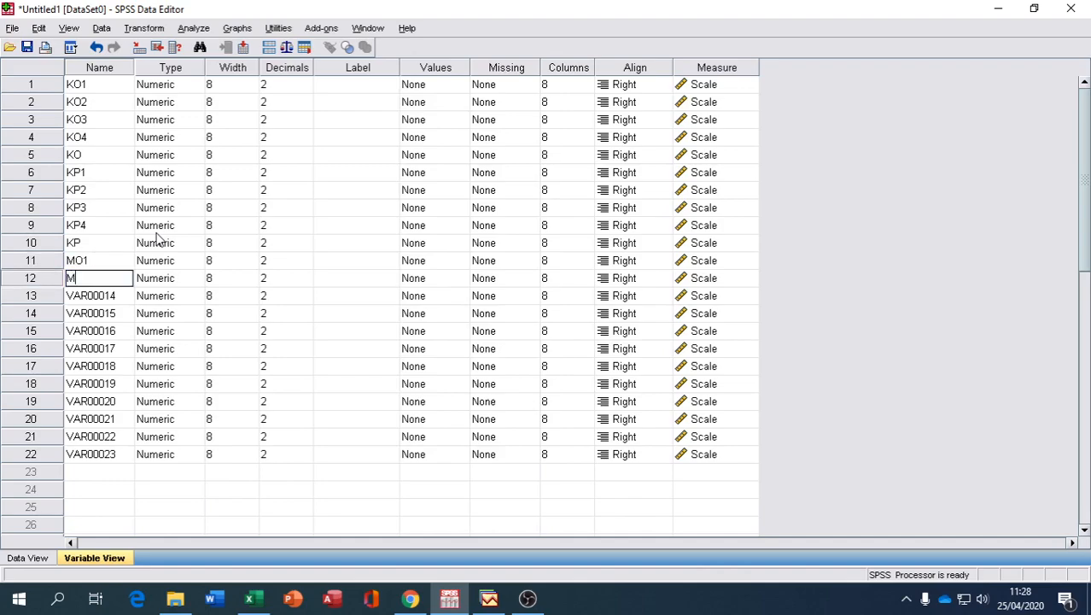
key(Left)
text(MO3)
key(BackSpace)
key(BackSpace)
key(BackSpace)
key(Return)
text(MO3)
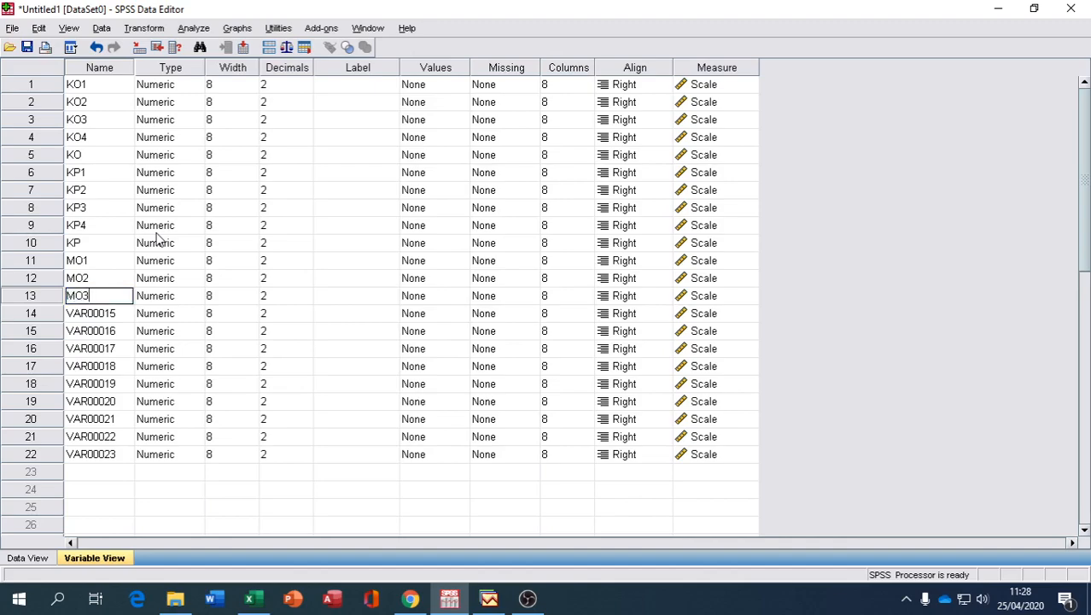
key(Return)
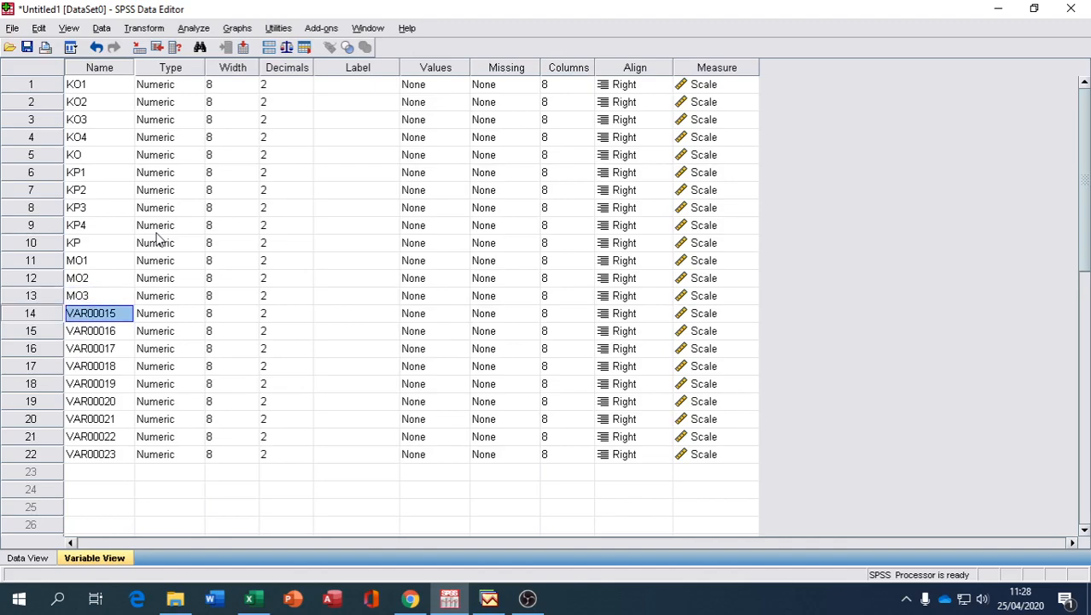
text(MO4)
key(Return)
text(MO5)
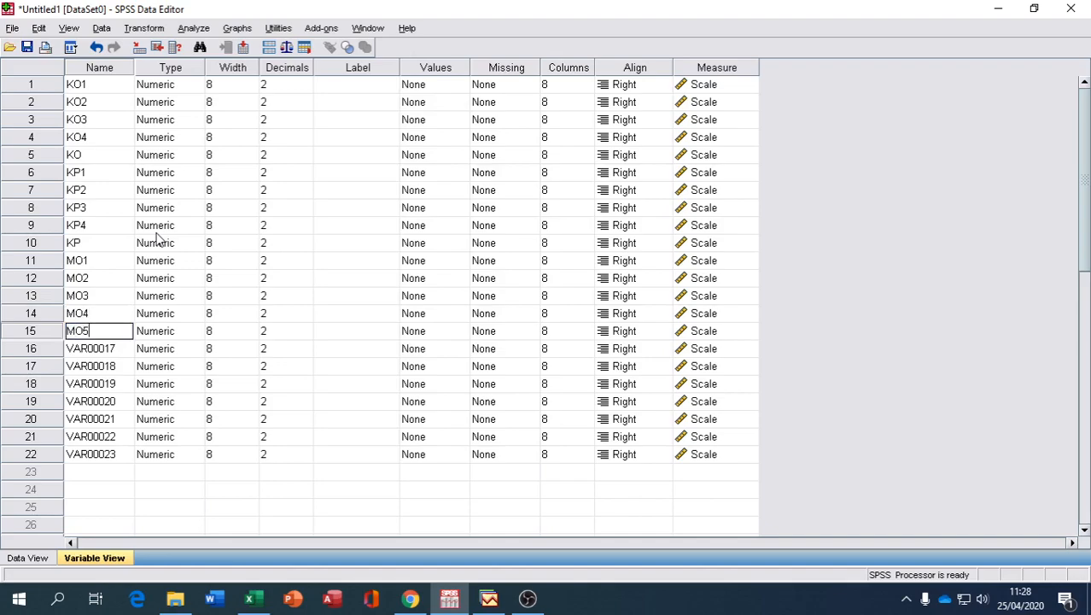
key(Return)
text(MO)
key(Return)
Rename the last six variables, rows 17 to 22, as KK1, KK2, KK3, KK4, KK5 and KK
text(KK1)
key(Return)
text(KK2)
key(Return)
text(KK3)
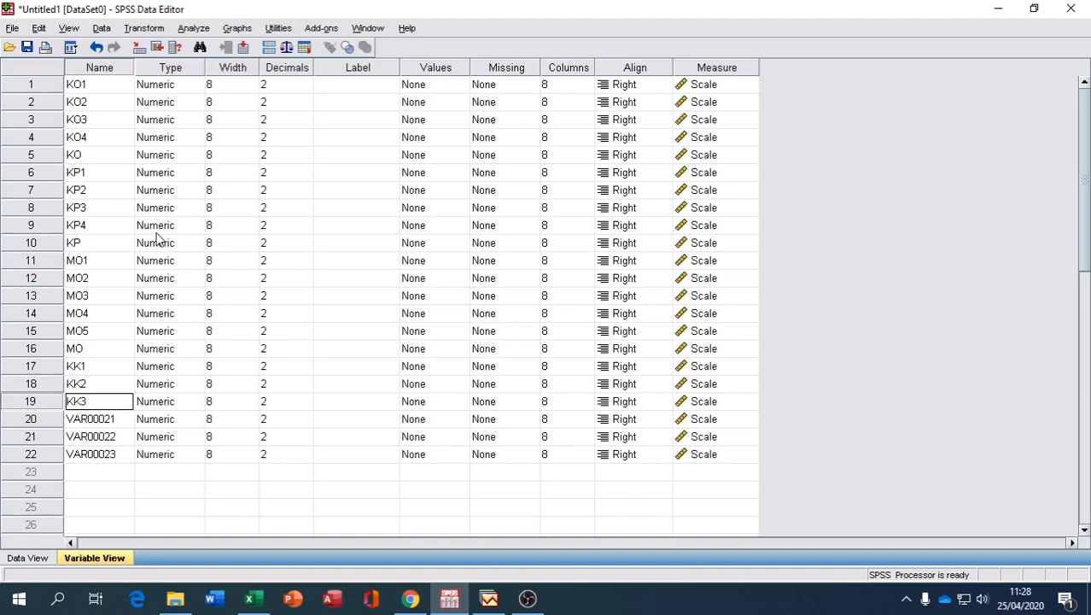
key(Return)
text(KK4)
key(Return)
text(KK5)
key(Return)
text(KK)
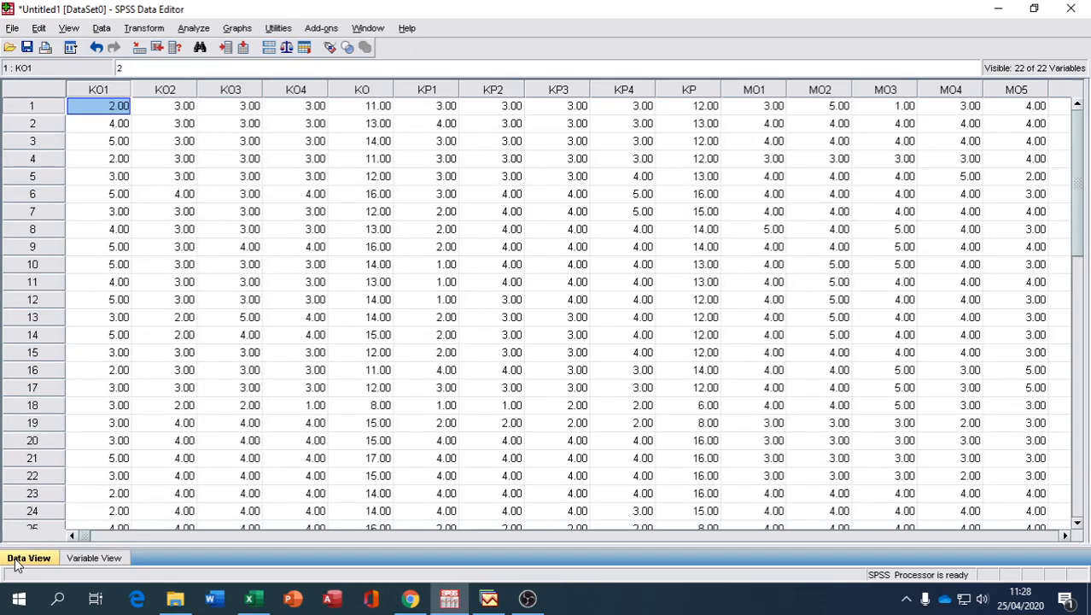
From Data View, run a two-tailed Pearson bivariate correlation on KO1, KO2, KO3, KO4 and KO
click(18, 557)
click(194, 29)
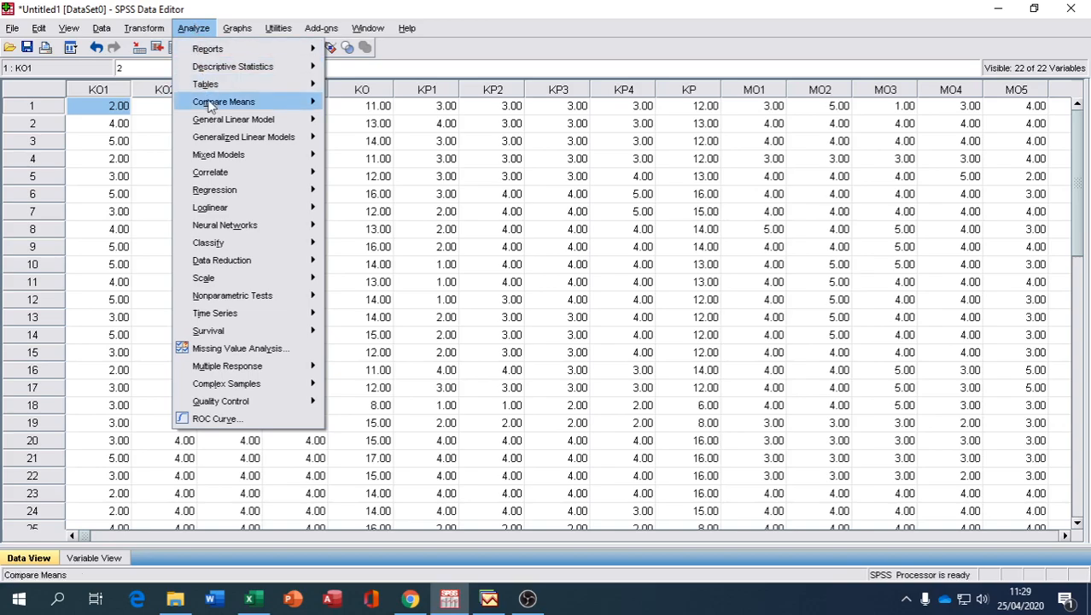
mouse_move(220, 176)
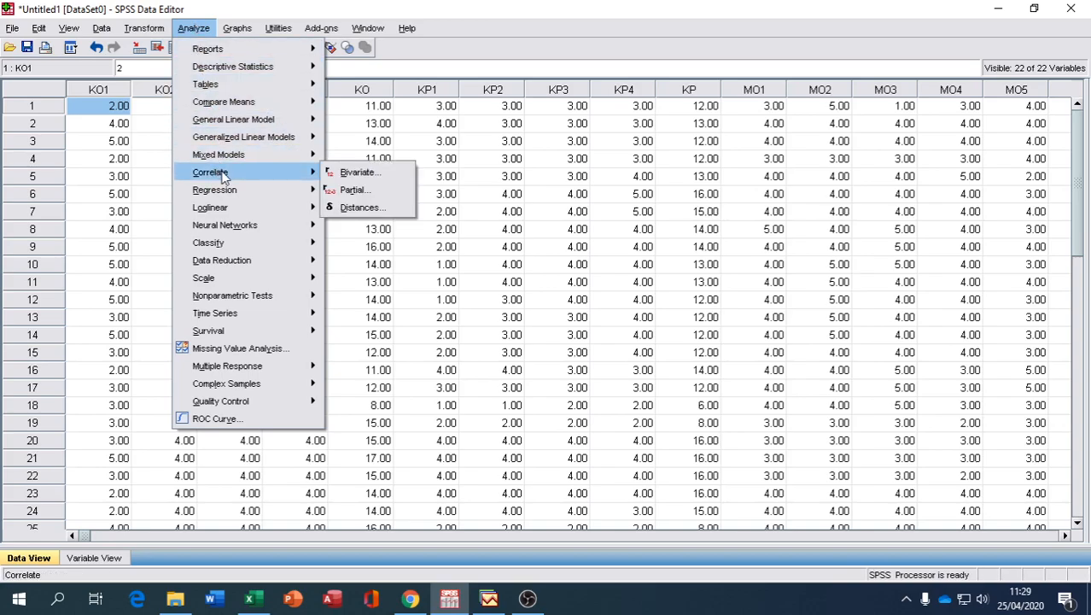
click(350, 173)
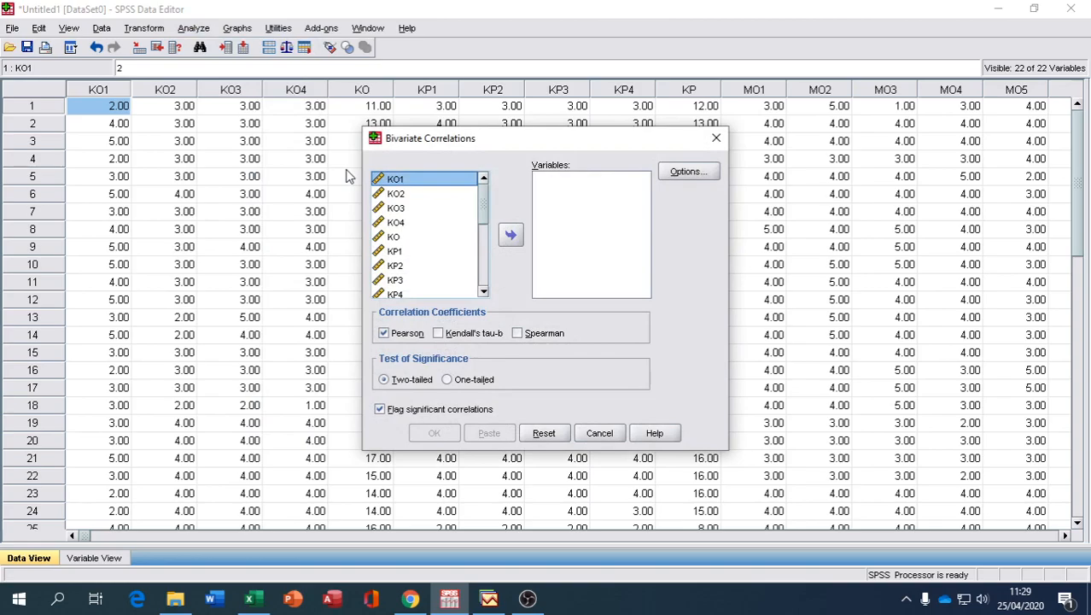
click(389, 184)
key(shift+Down)
key(shift+Down)
key(shift+Down)
key(shift+Down)
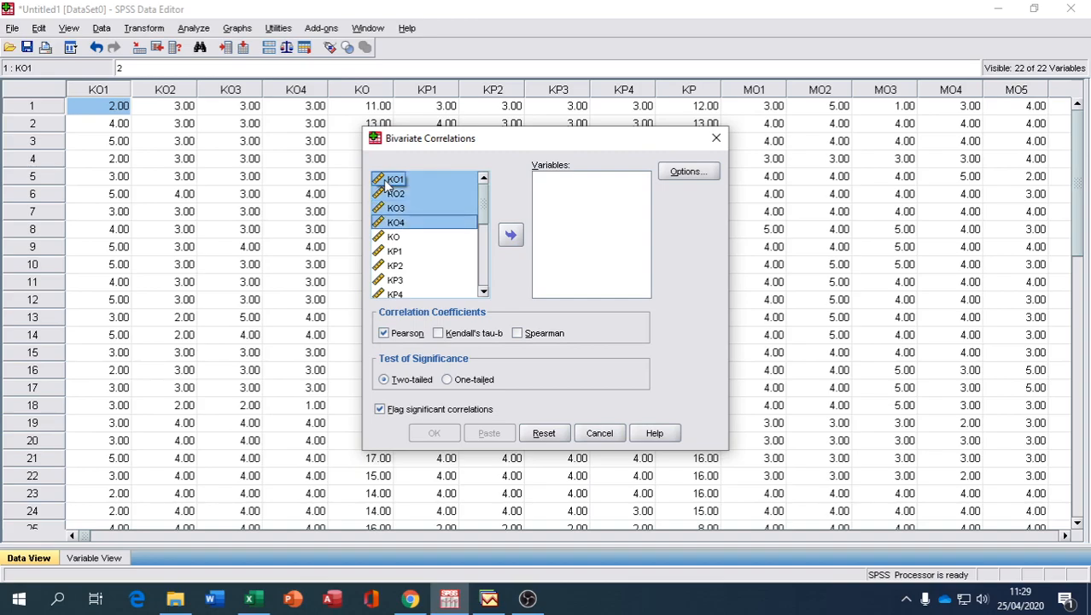
click(510, 234)
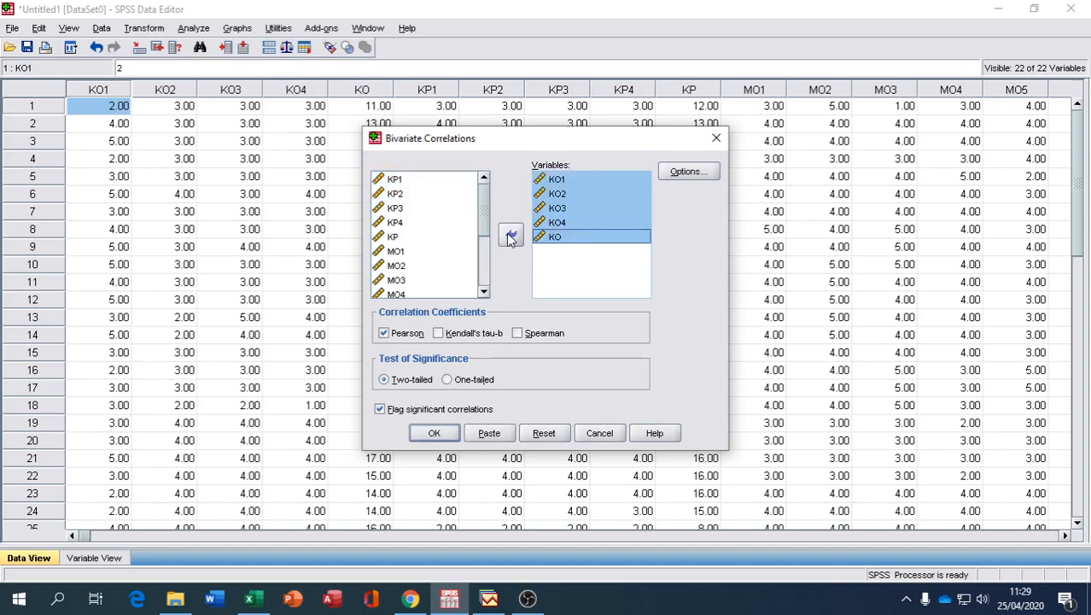
click(432, 434)
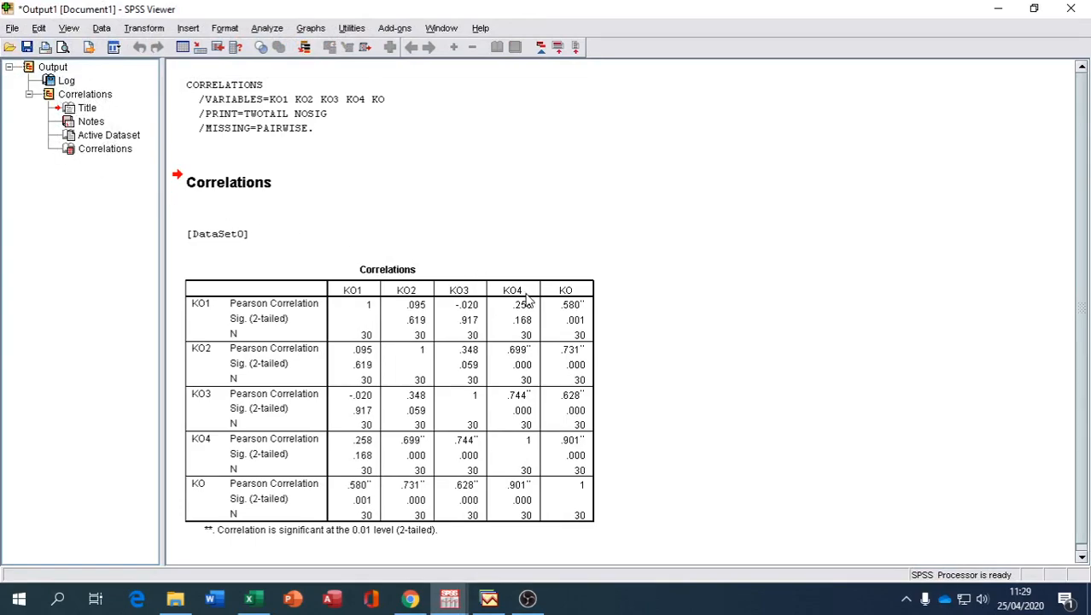
Run a Reliability Analysis with the Alpha model on the items KO1, KO2, KO3 and KO4
scroll(527, 298, down, 1)
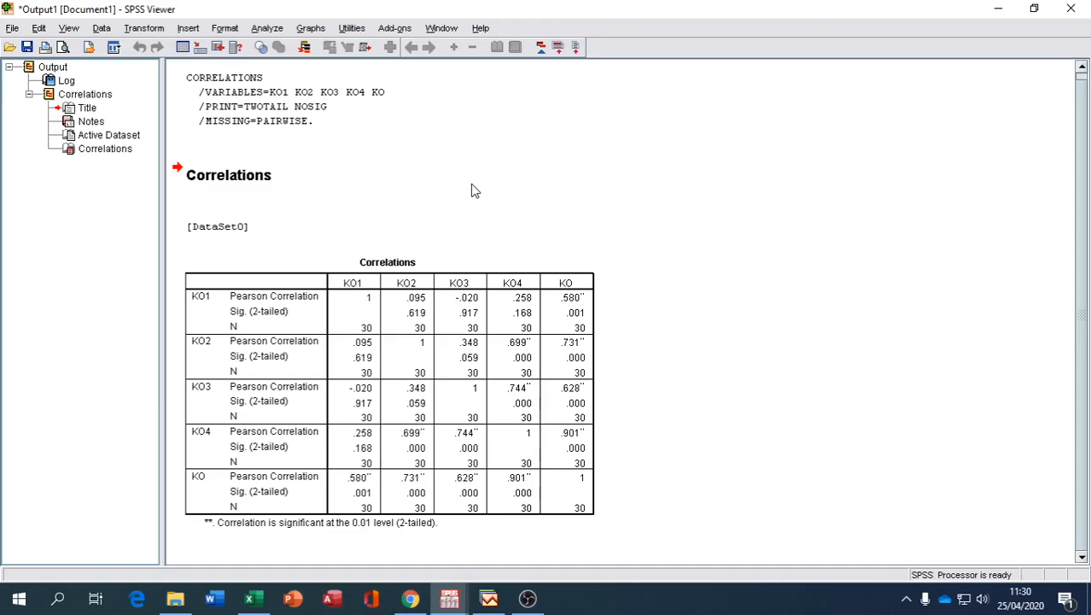
click(266, 28)
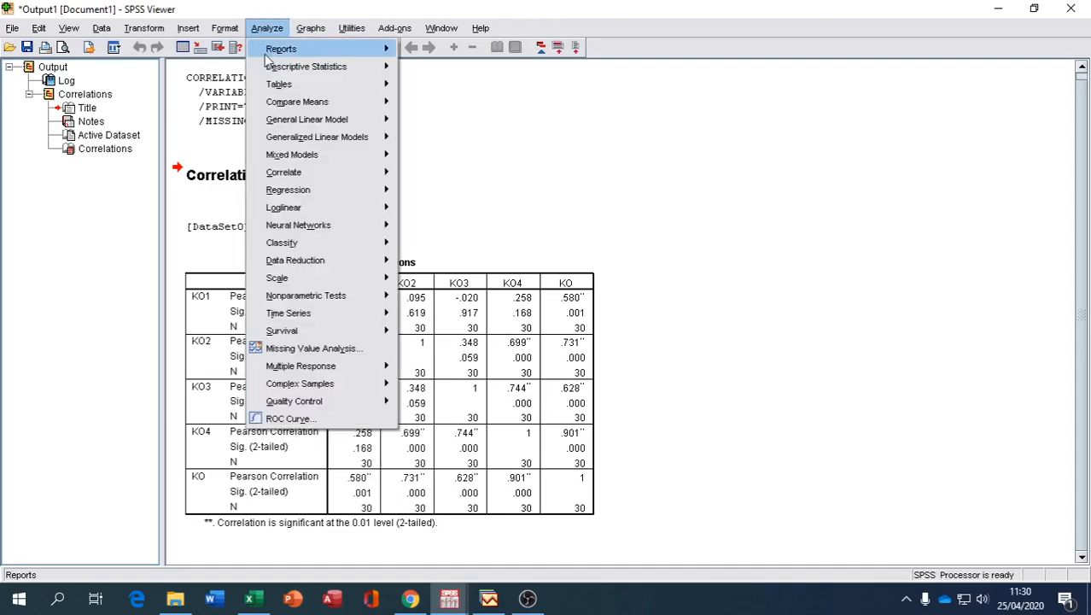
mouse_move(297, 284)
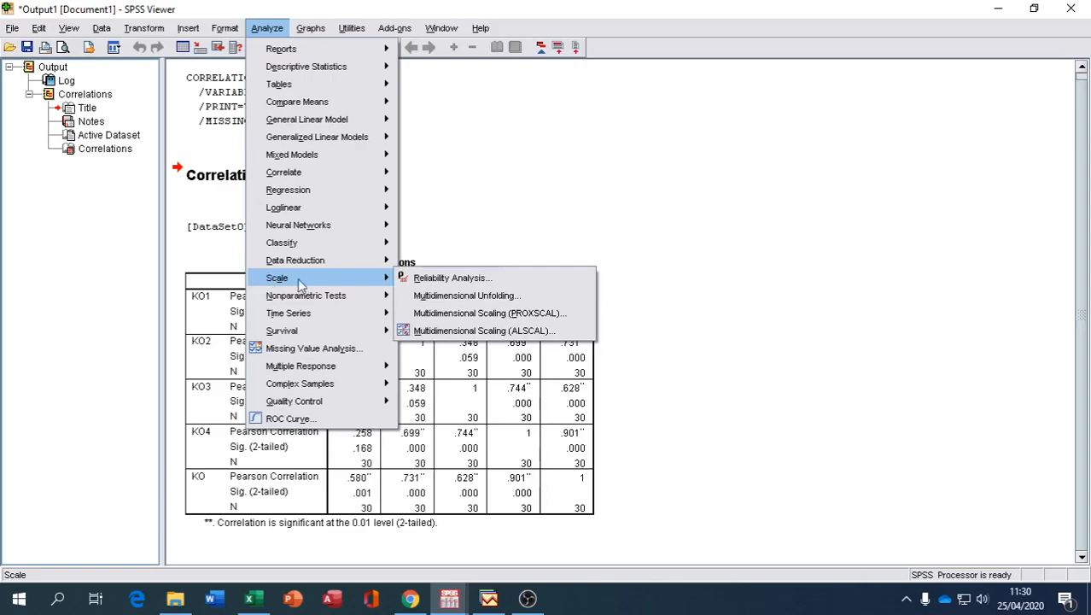
click(451, 278)
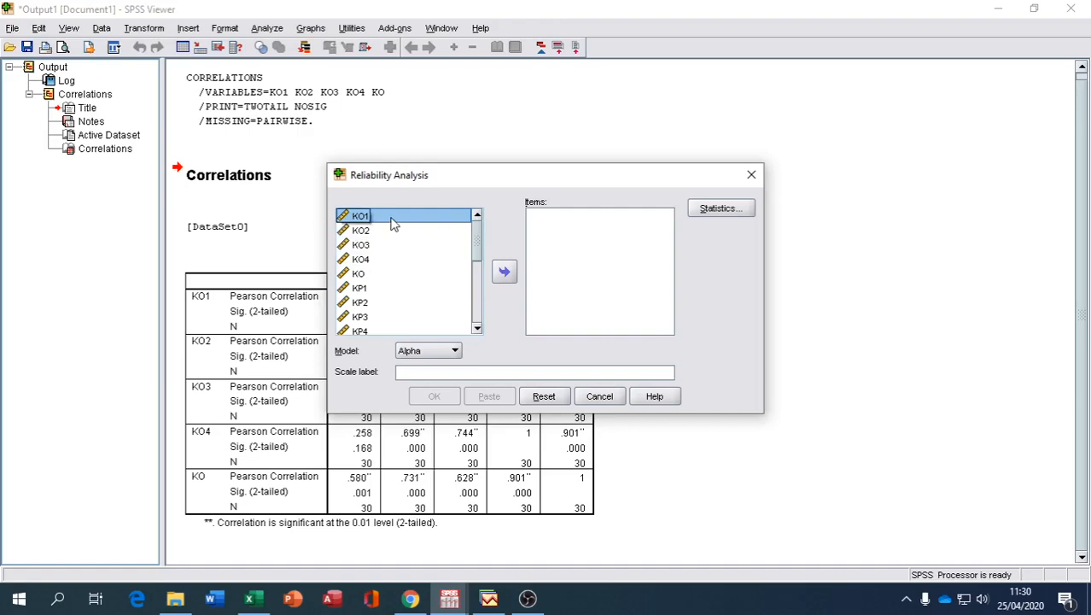
key(shift+Down)
key(shift+Down)
key(shift+Down)
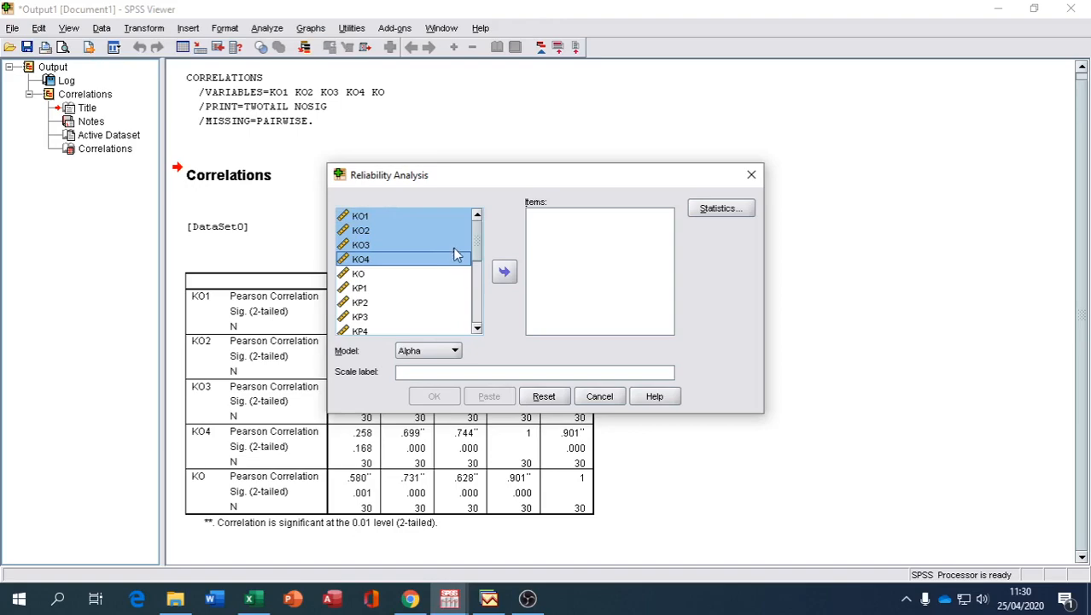
click(503, 271)
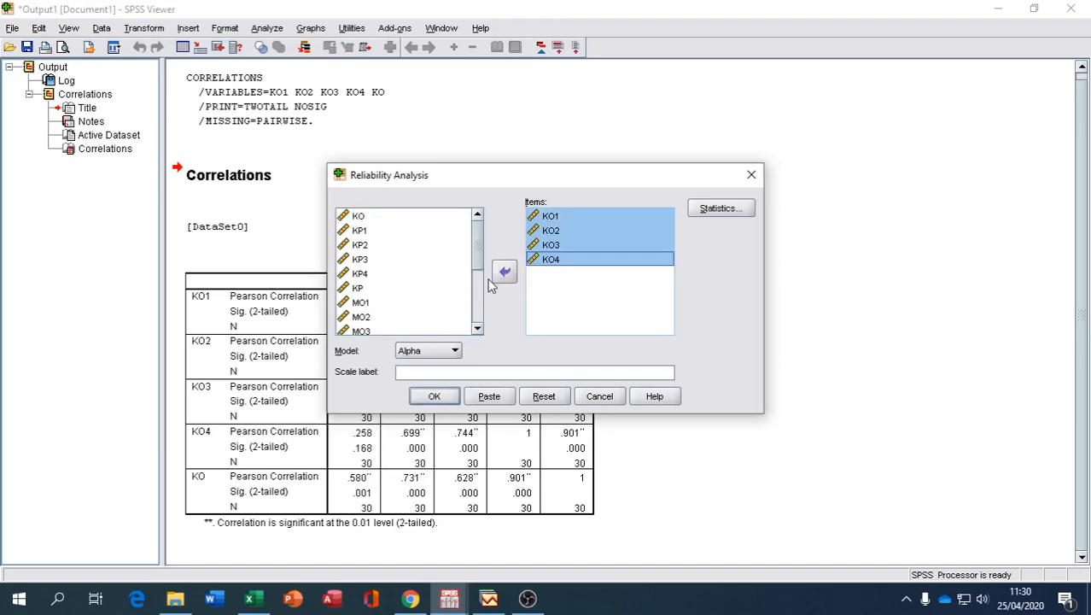
click(441, 400)
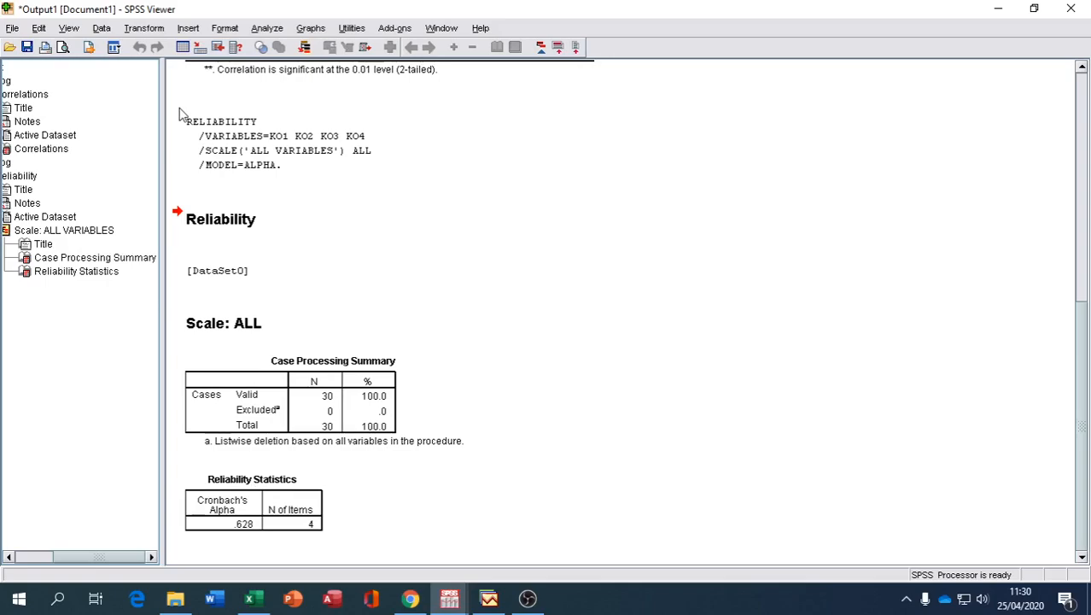
Reopen Bivariate Correlations and remove KO1 through KO from the variables to analyse
click(260, 30)
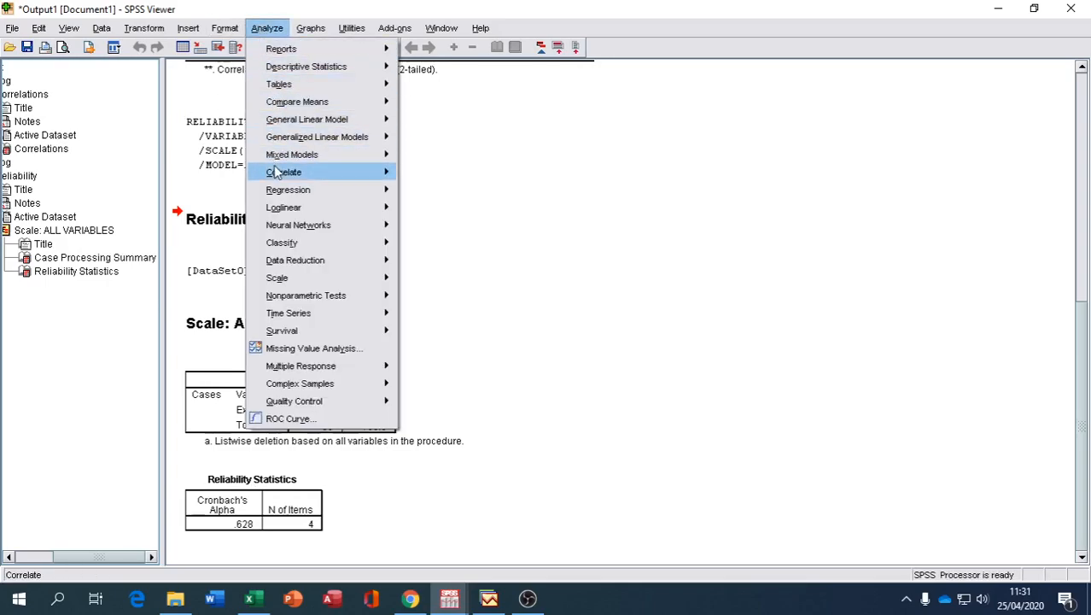
mouse_move(276, 176)
click(422, 173)
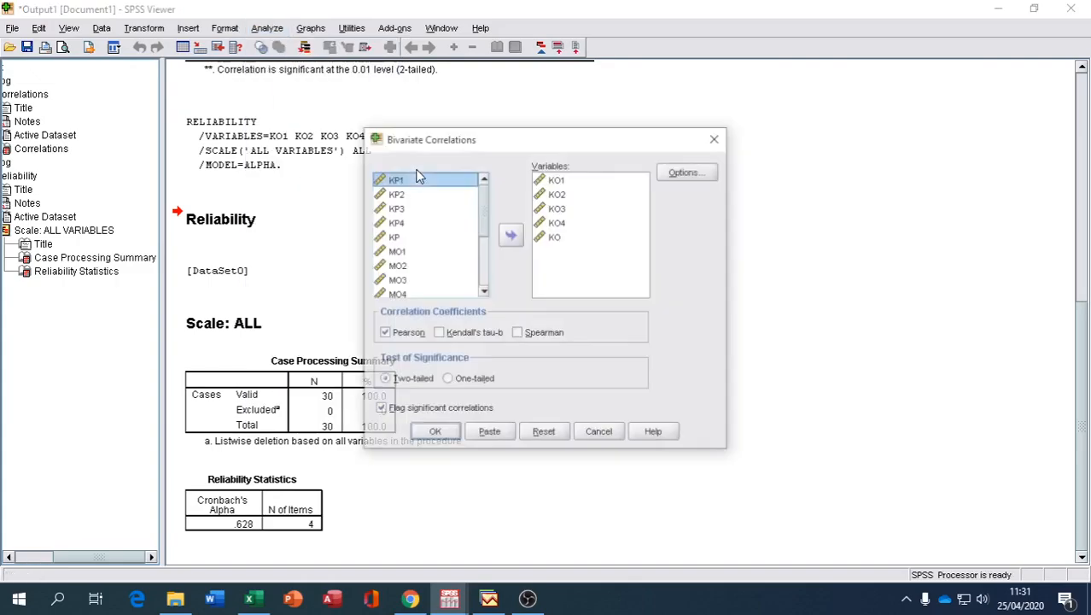
click(555, 181)
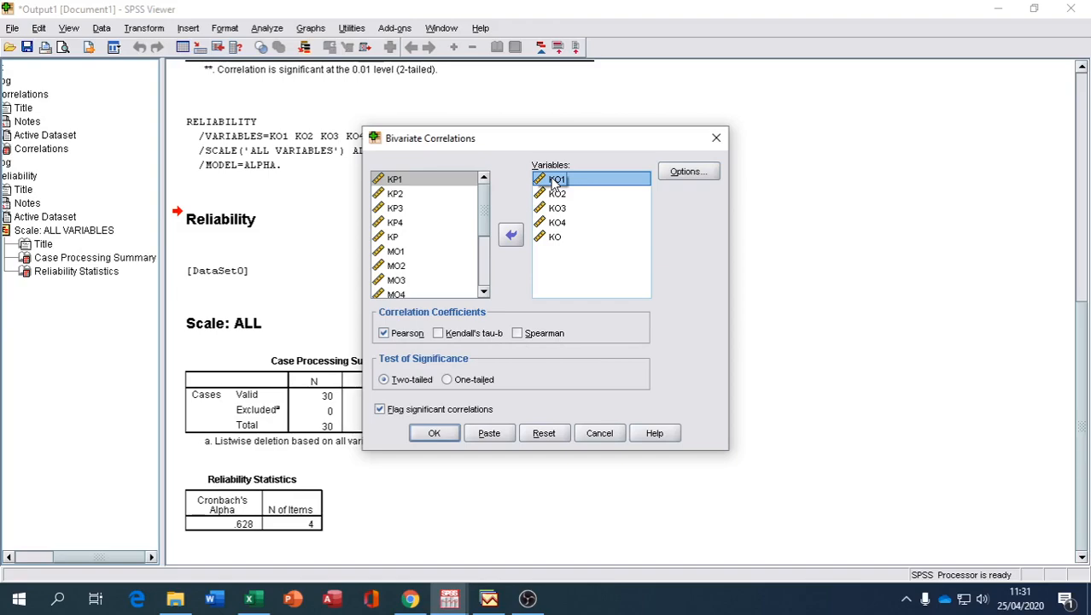
drag(555, 180, 555, 196)
click(555, 181)
key(shift+Down)
key(shift+Down)
key(shift+Down)
key(shift+Down)
click(510, 235)
Run the two-tailed Pearson bivariate correlation on KP1, KP2, KP3, KP4 and KP
click(399, 251)
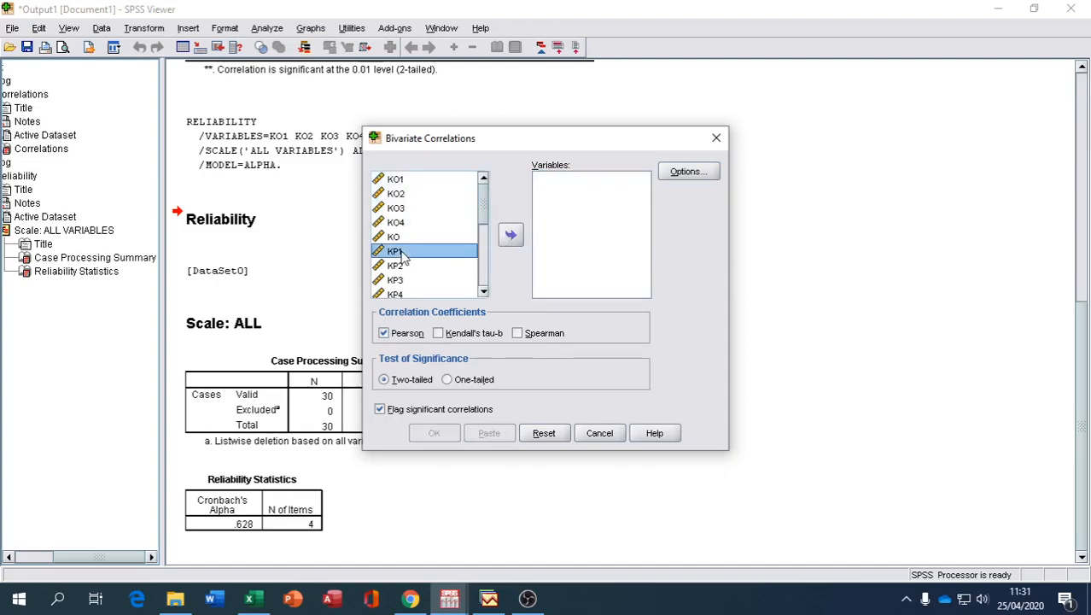
key(shift+Down)
key(shift+Down)
key(shift+Down)
key(shift+Down)
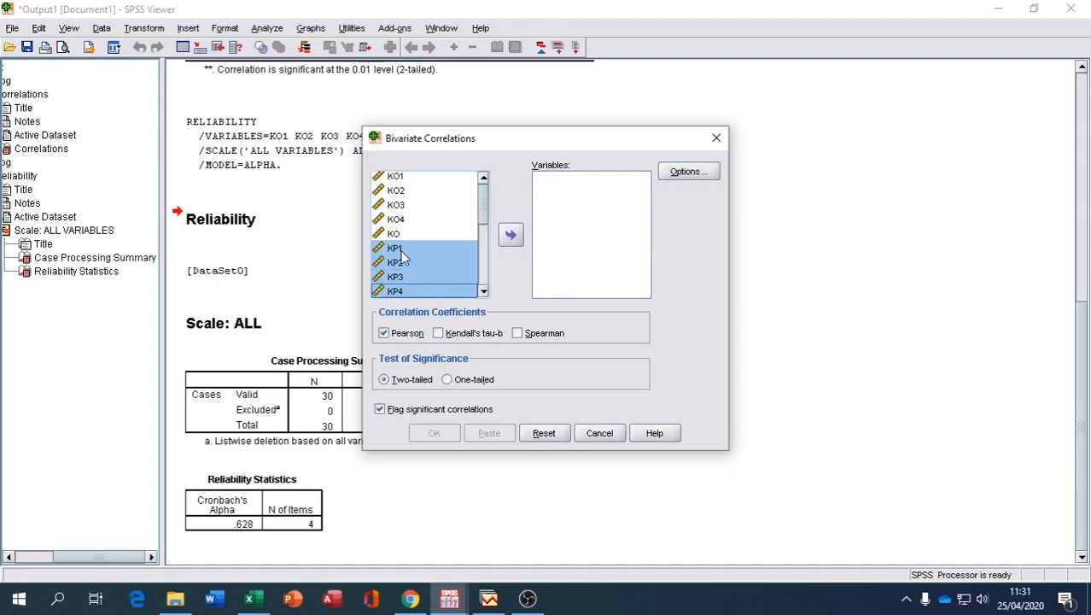
click(511, 235)
click(440, 431)
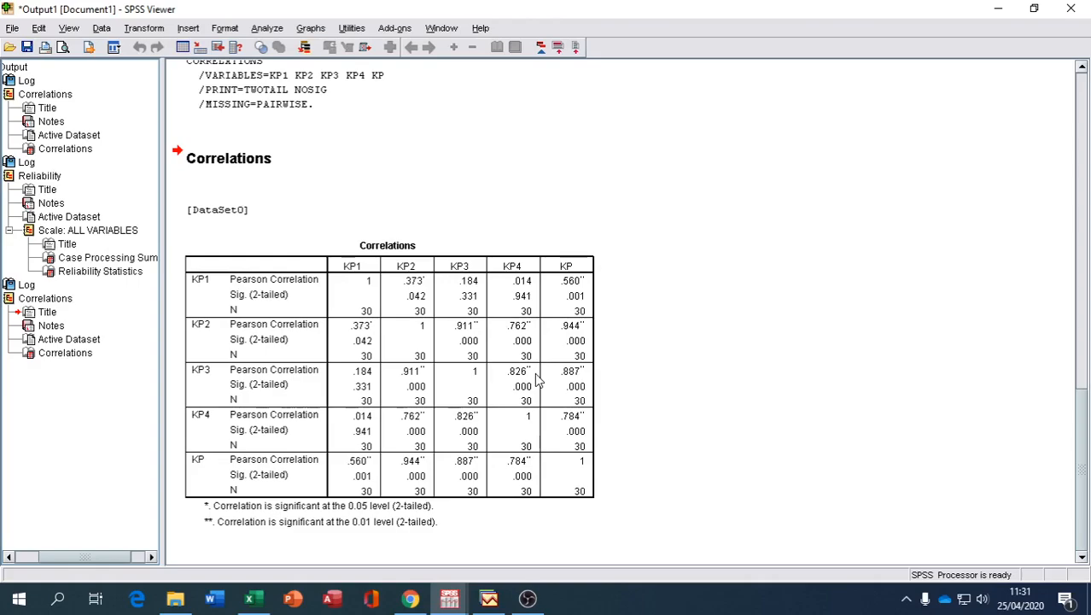
Open Reliability Analysis and remove KO1, KO2, KO3 and KO4 from the items to analyse
click(271, 28)
mouse_move(295, 281)
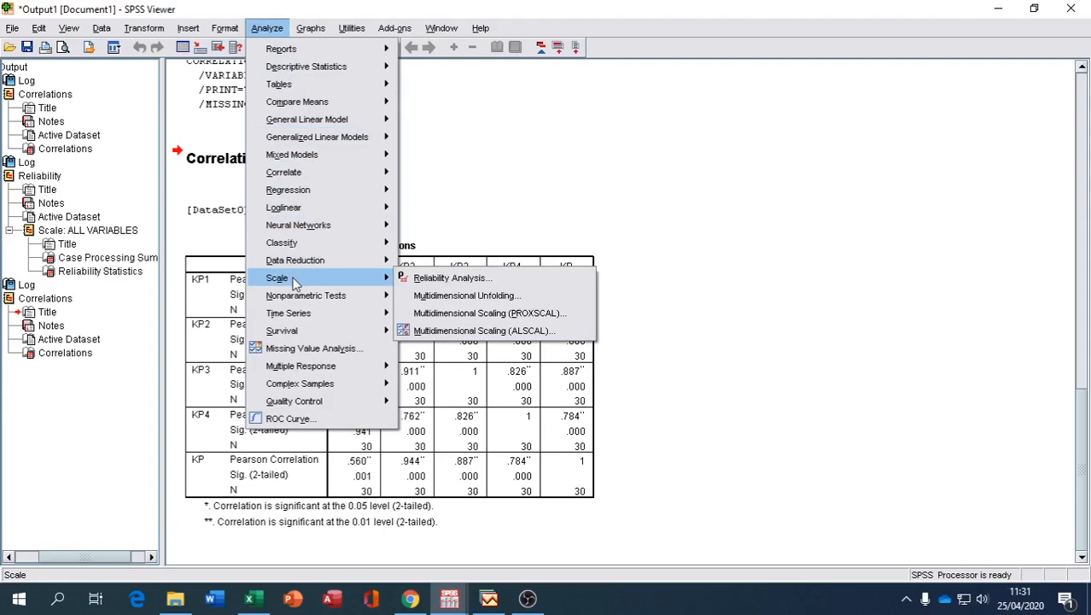
click(433, 277)
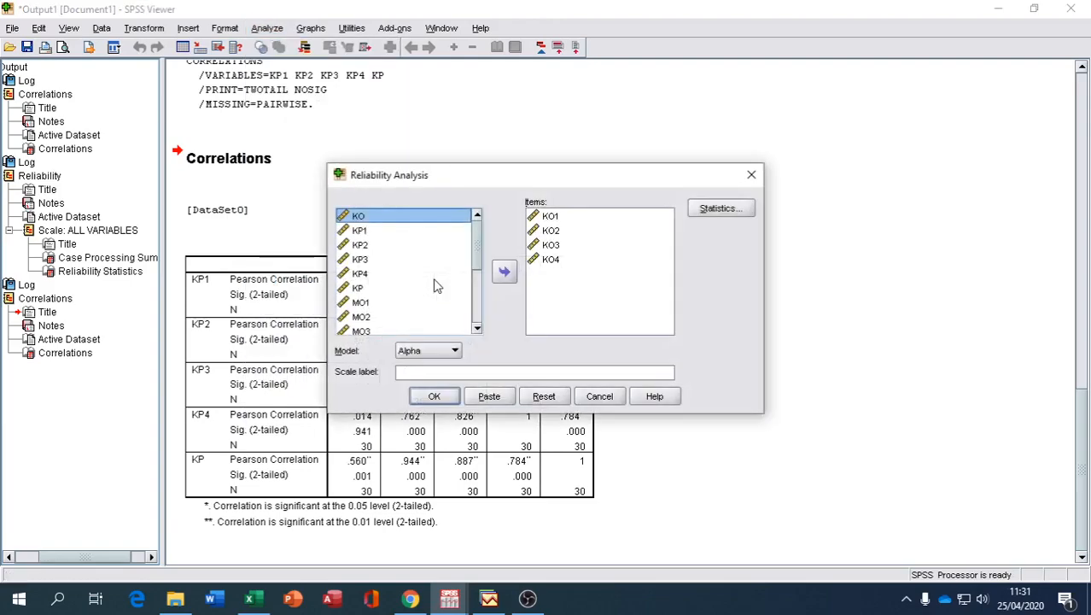
click(559, 217)
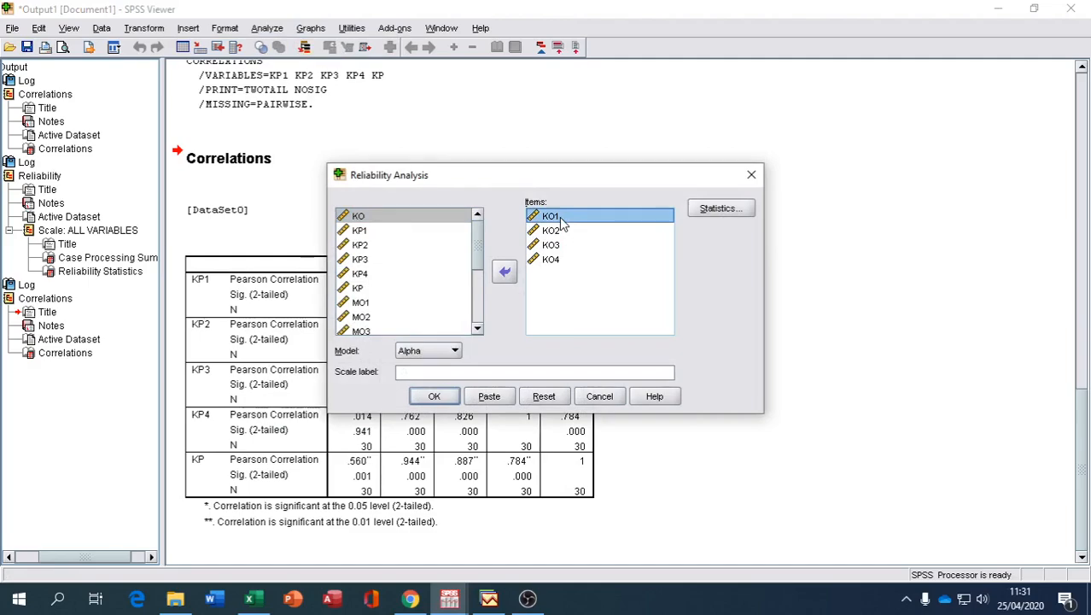
key(shift+Down)
key(shift+Down)
key(shift+Down)
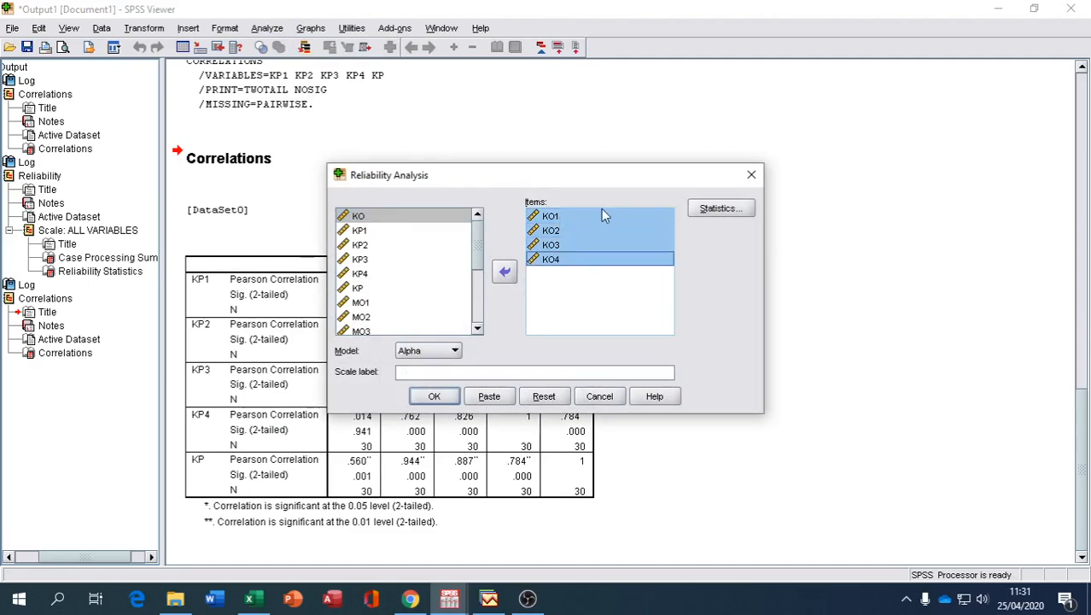
click(504, 271)
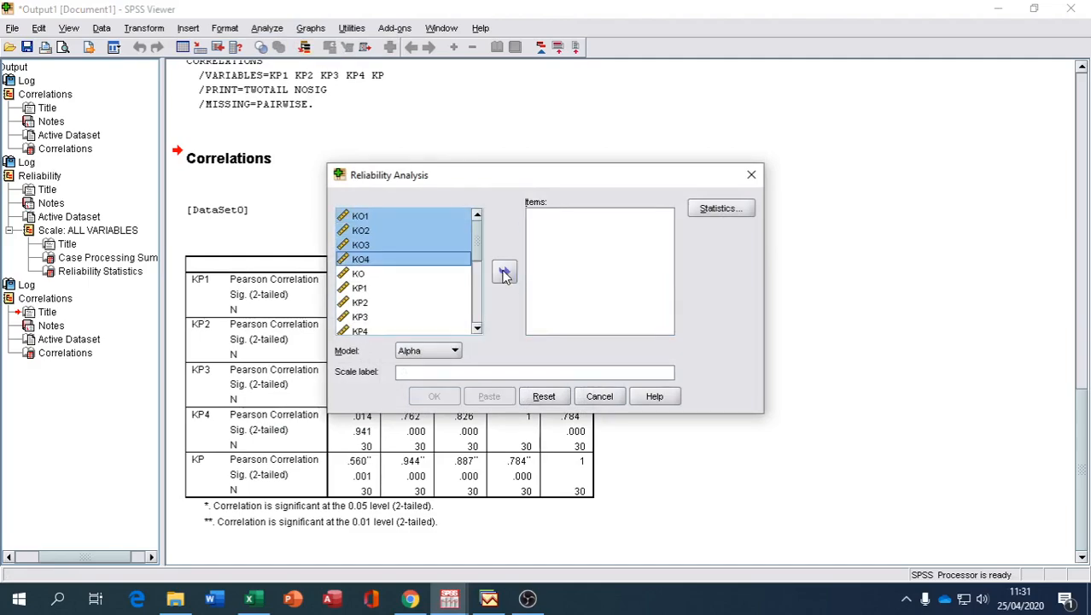
Run the Alpha-model reliability analysis on KP1, KP2, KP3 and KP4 and view its Reliability Statistics table
click(370, 288)
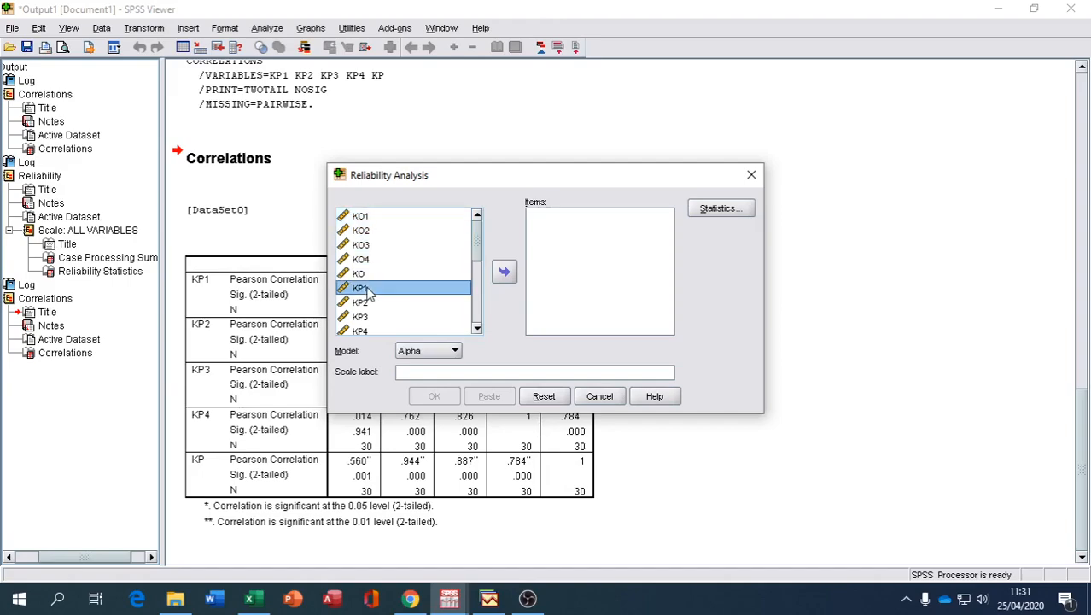
key(shift+Down)
key(shift+Down)
key(shift+Down)
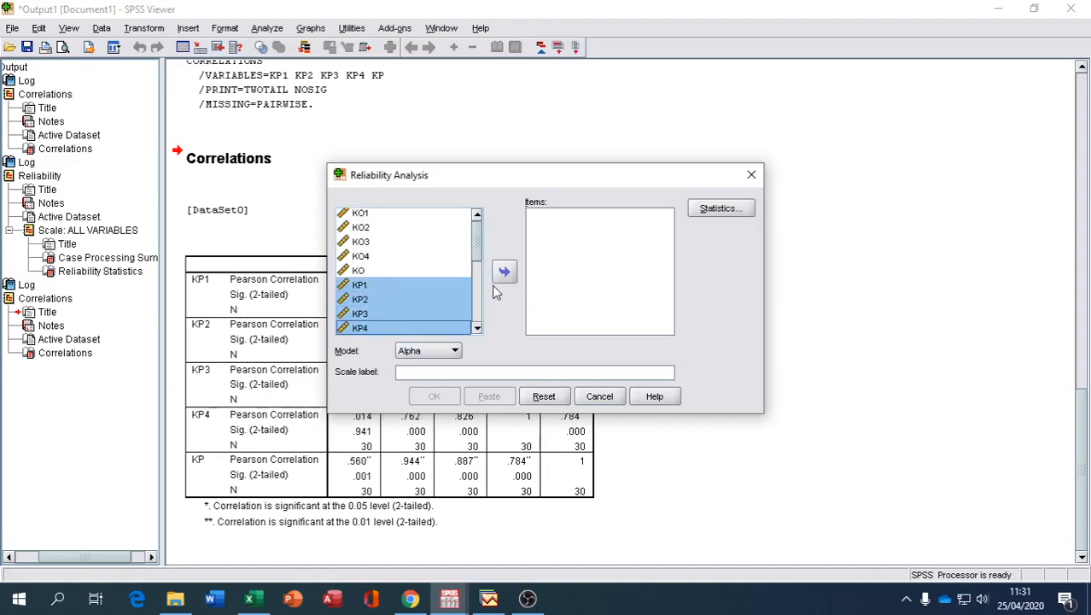
click(498, 273)
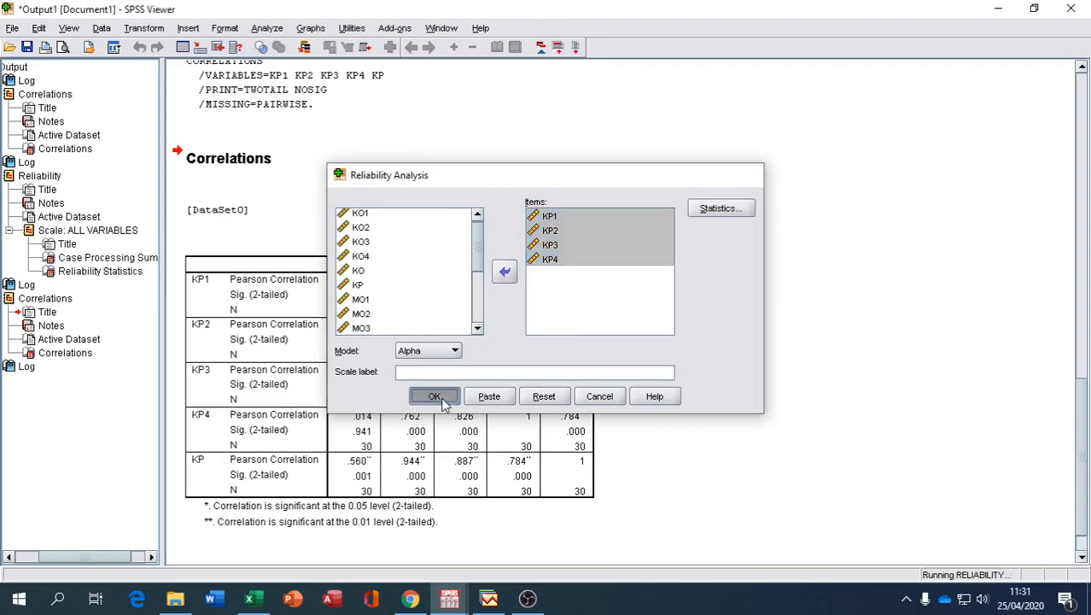
click(434, 396)
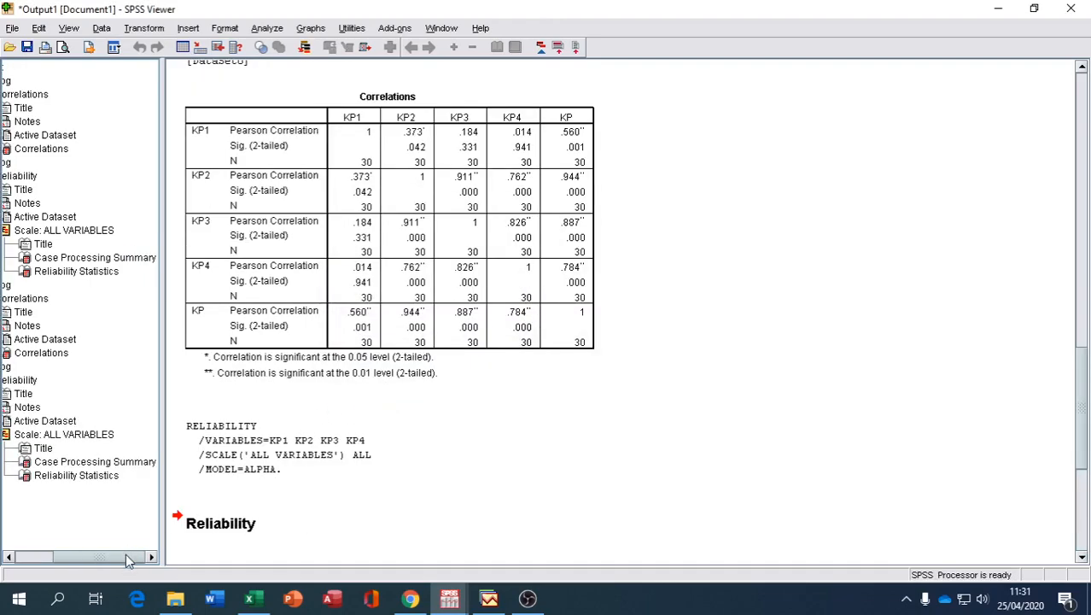
drag(125, 553, 87, 557)
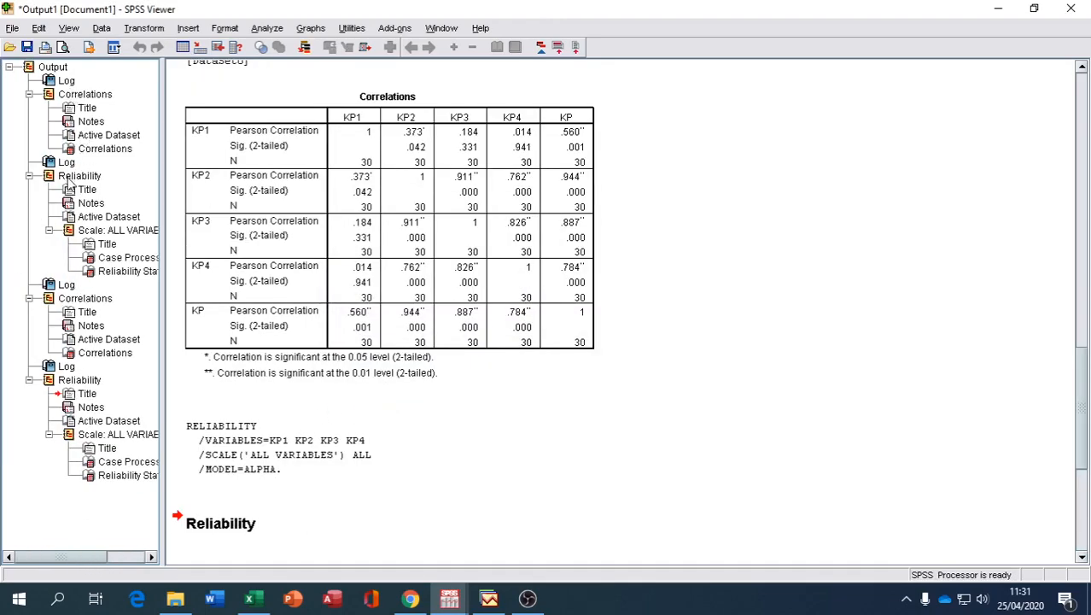
scroll(315, 437, down, 6)
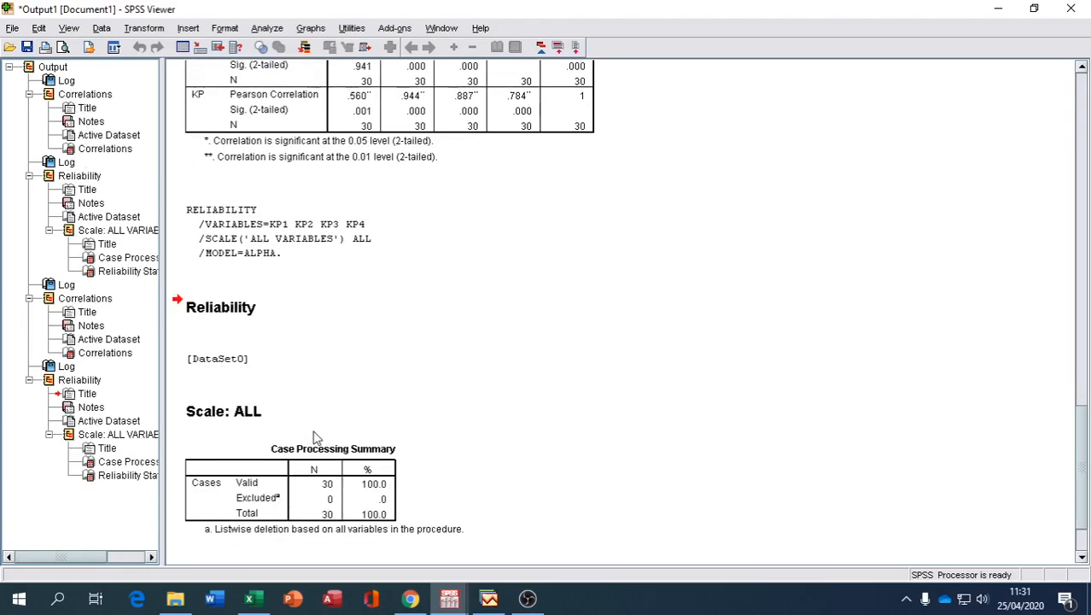
scroll(315, 437, down, 1)
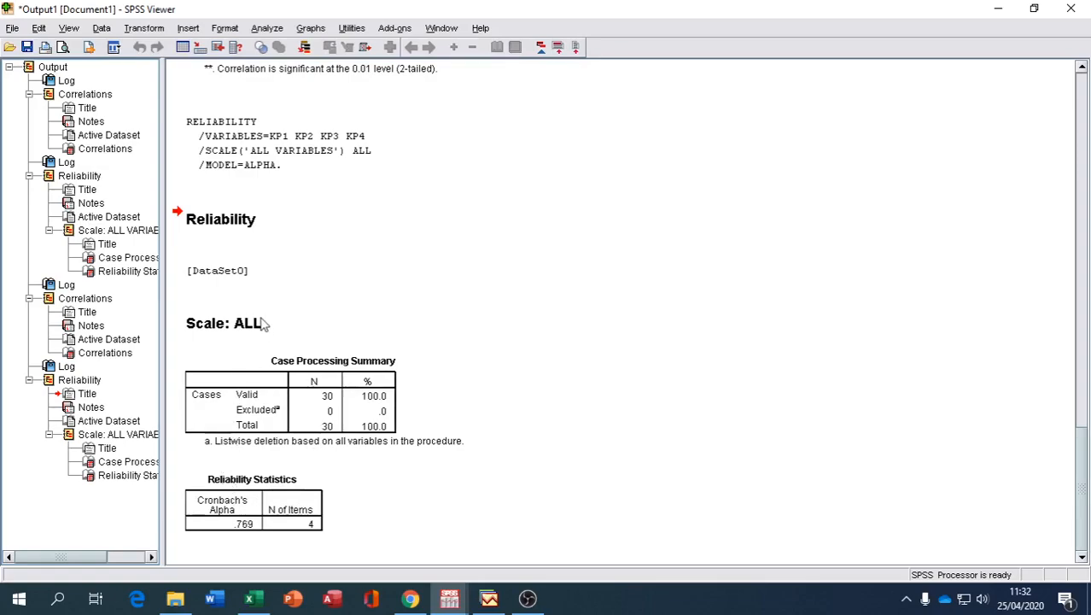
Open Bivariate Correlations and clear KP1, KP2, KP3, KP4 and KP from the variables to analyse
click(276, 30)
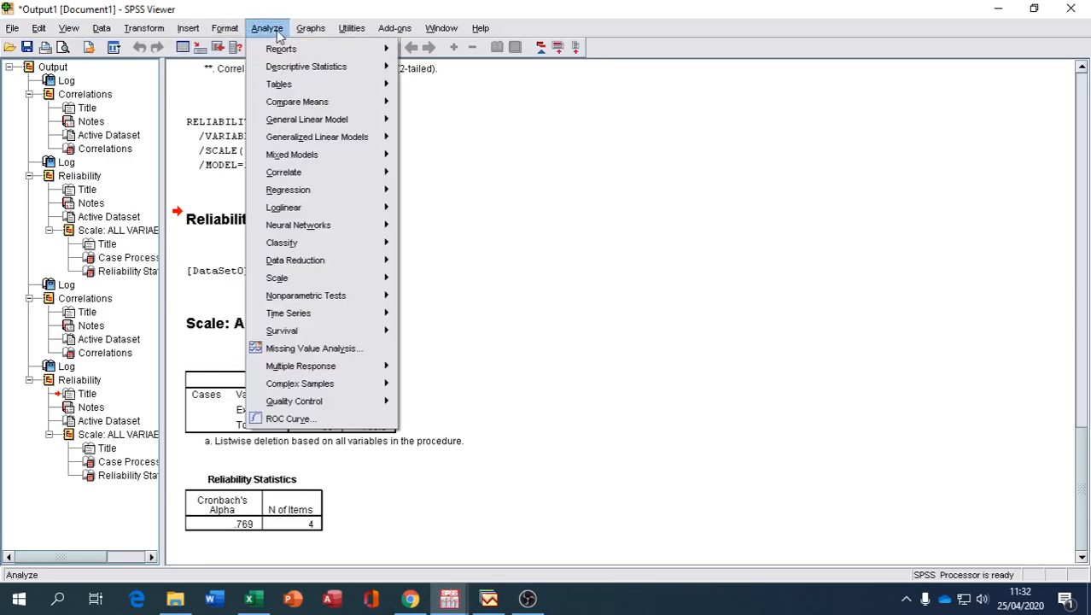
mouse_move(276, 214)
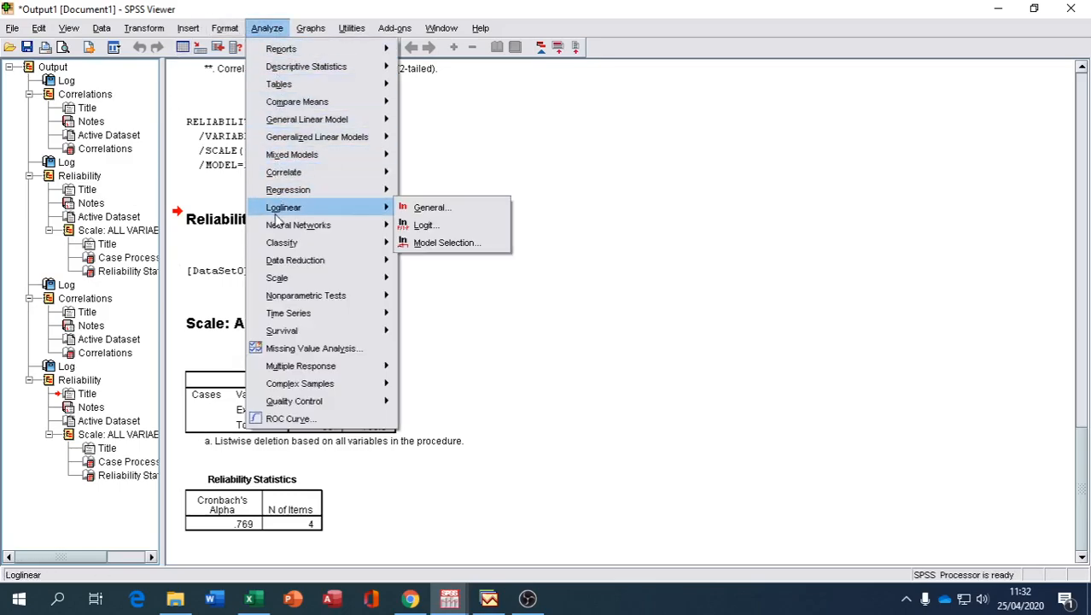
mouse_move(294, 178)
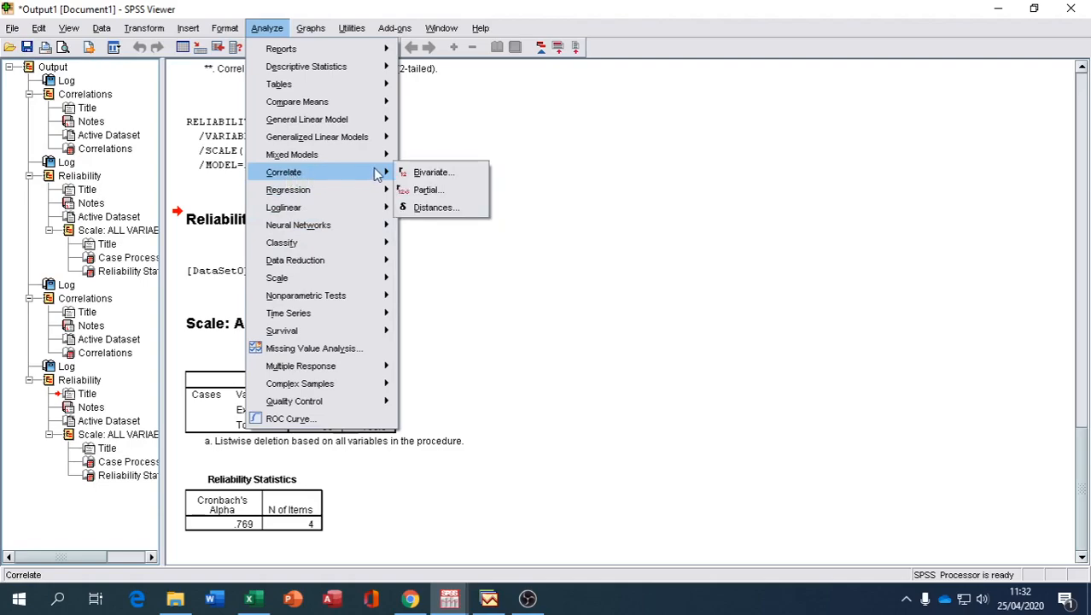
click(420, 172)
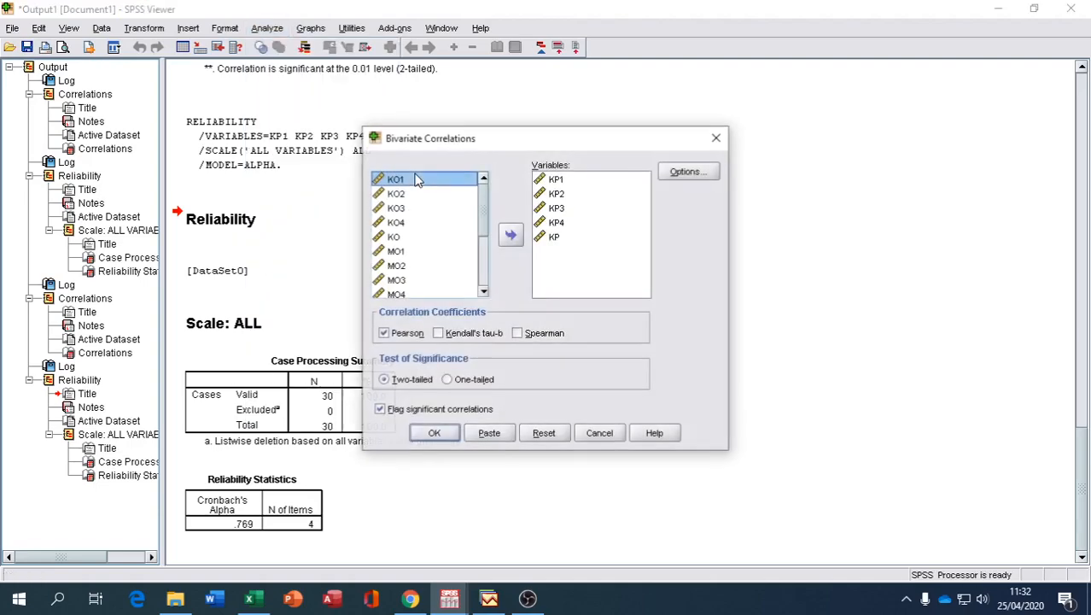
click(556, 181)
key(shift+Down)
key(shift+Down)
key(shift+Down)
key(shift+Down)
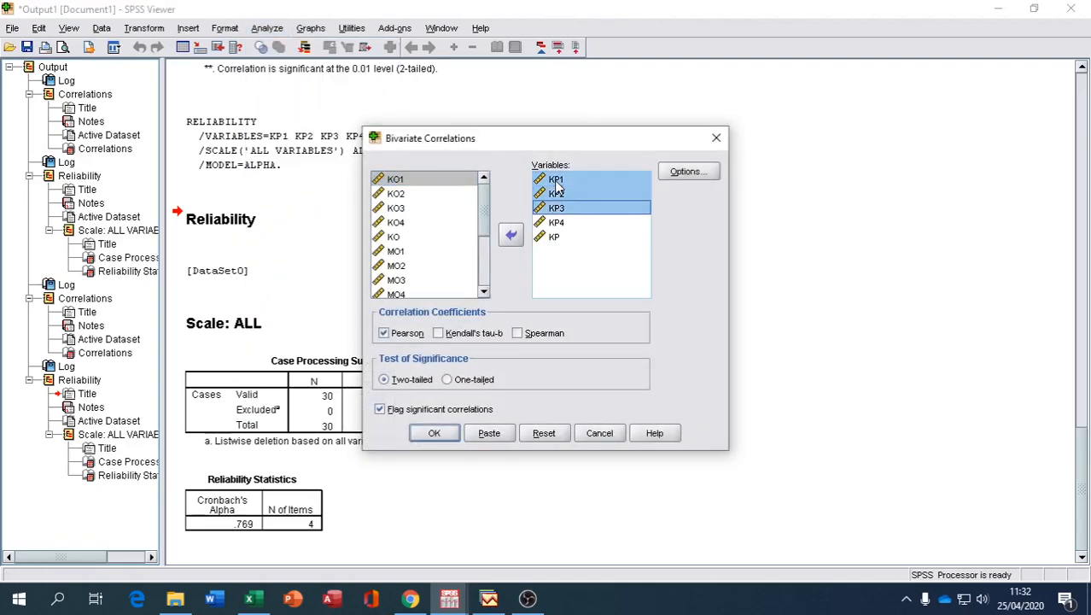
click(511, 235)
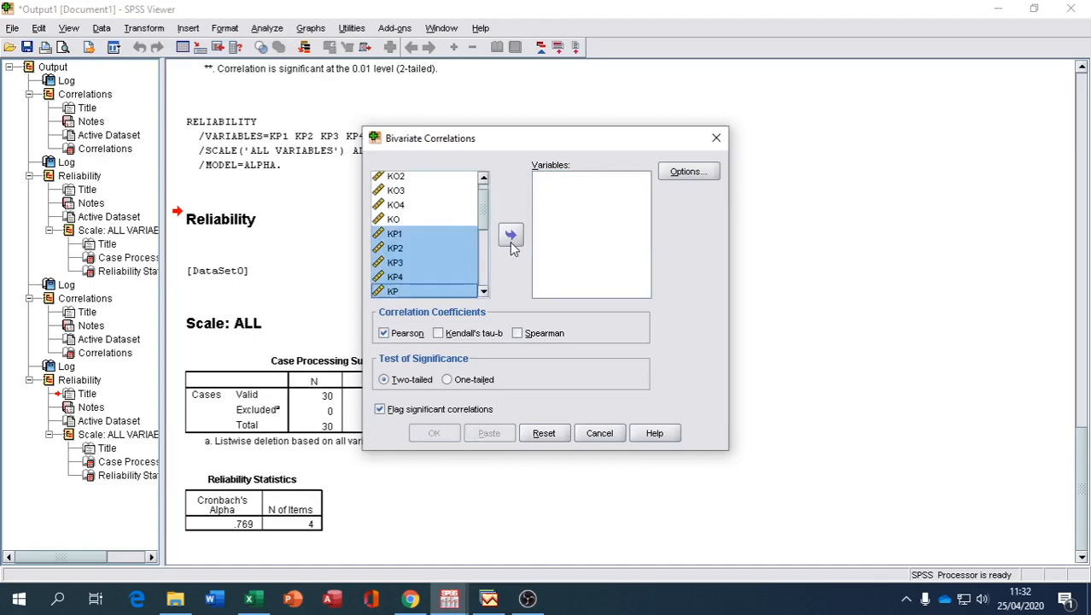
Run the two-tailed Pearson bivariate correlation on MO1, MO2, MO3, MO4, MO5 and MO
click(484, 292)
click(484, 291)
click(484, 292)
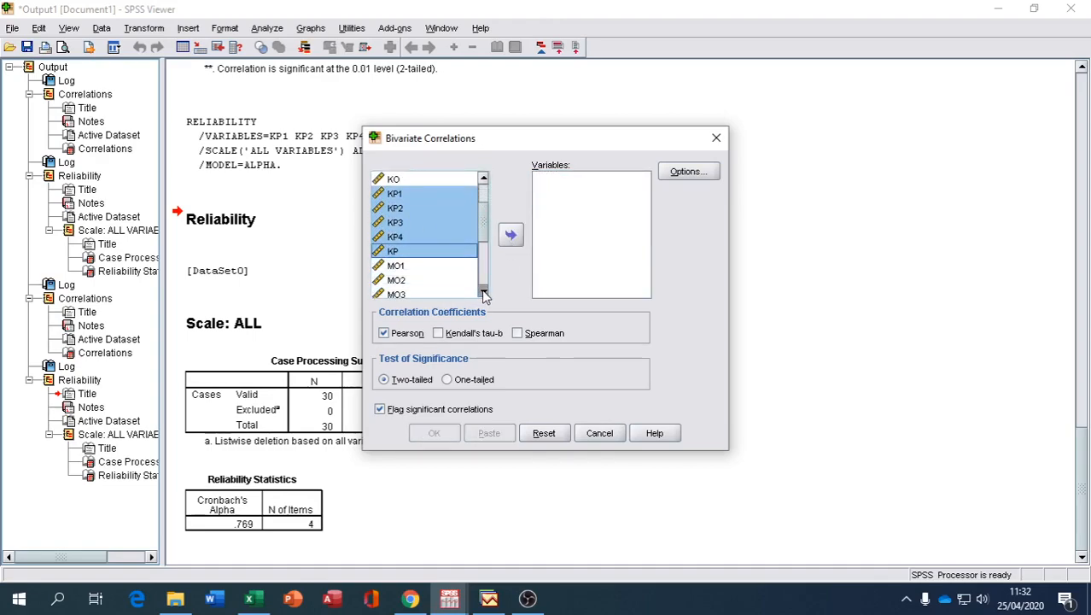
click(484, 292)
click(484, 292)
click(484, 292)
click(484, 292)
click(408, 209)
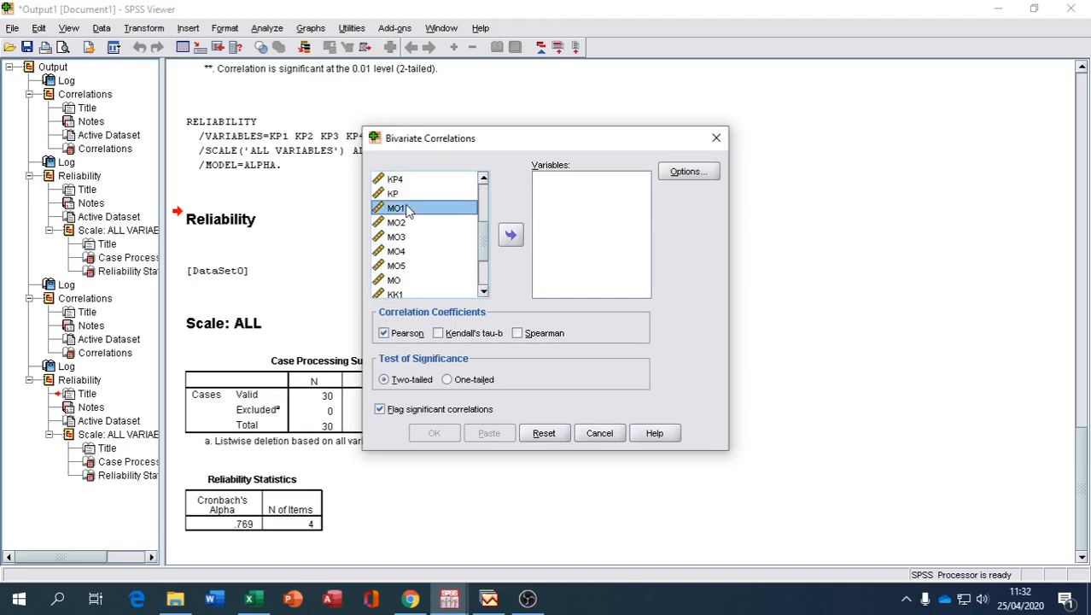
key(shift+Down)
key(shift+Down)
key(shift+Down)
key(shift+Down)
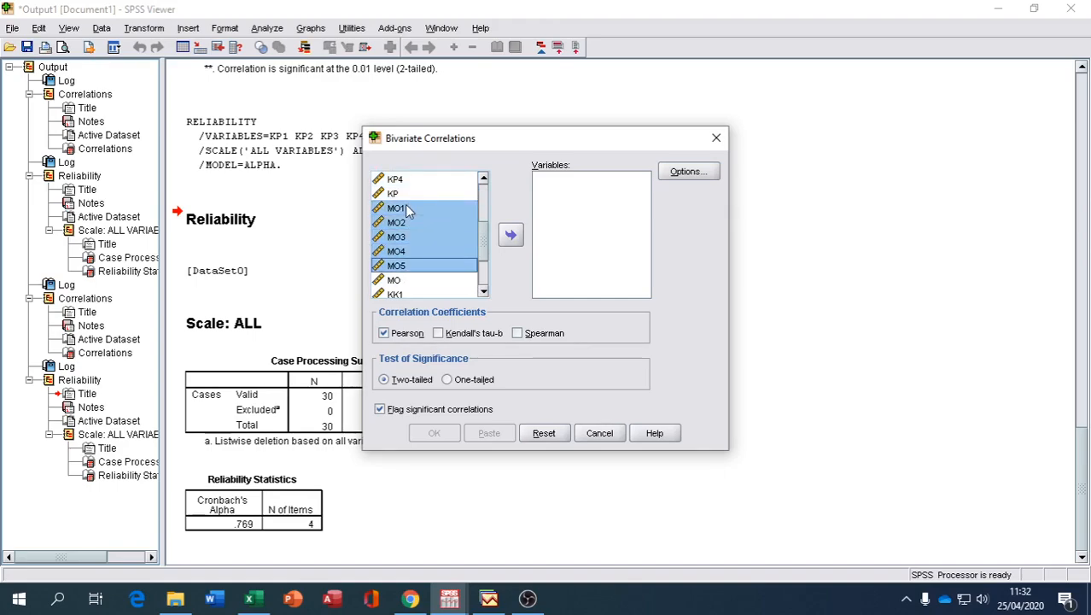
key(shift+Down)
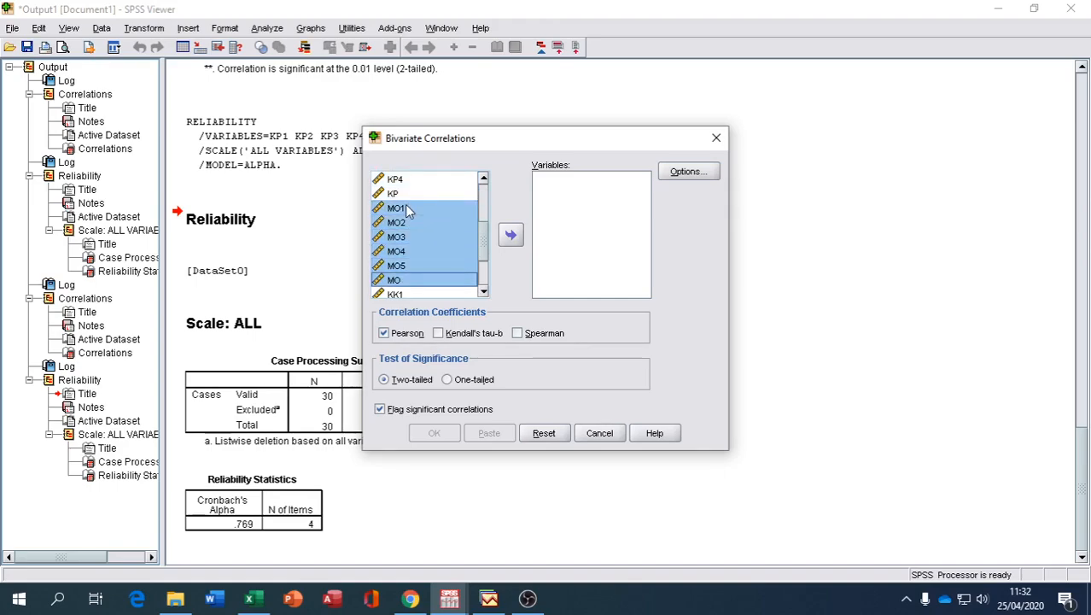
click(510, 235)
click(434, 433)
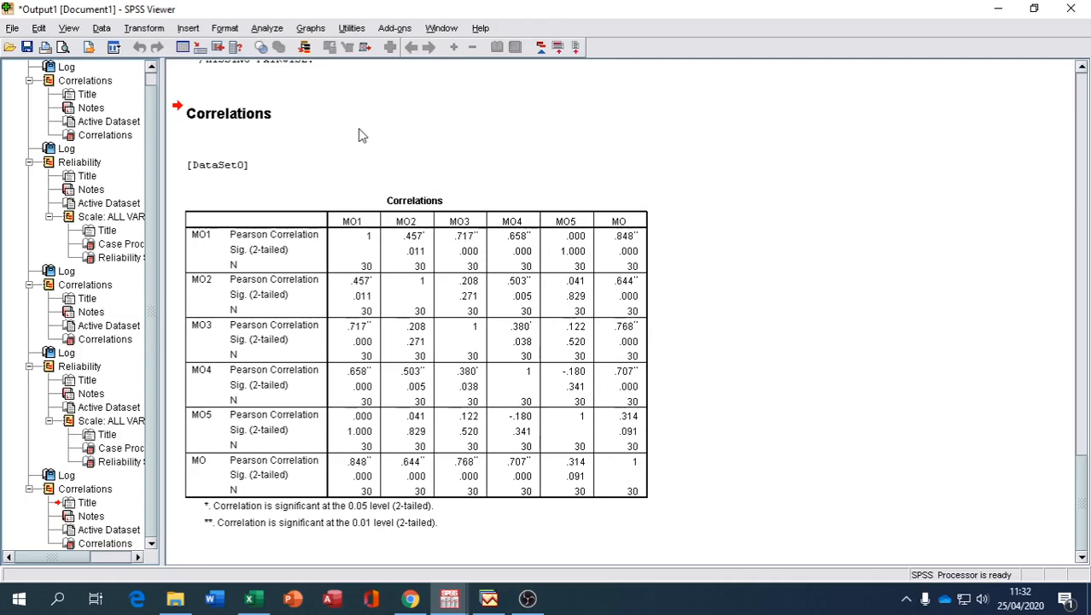
Reopen Reliability Analysis and remove KP1, KP2, KP3 and KP4 from the items
click(267, 28)
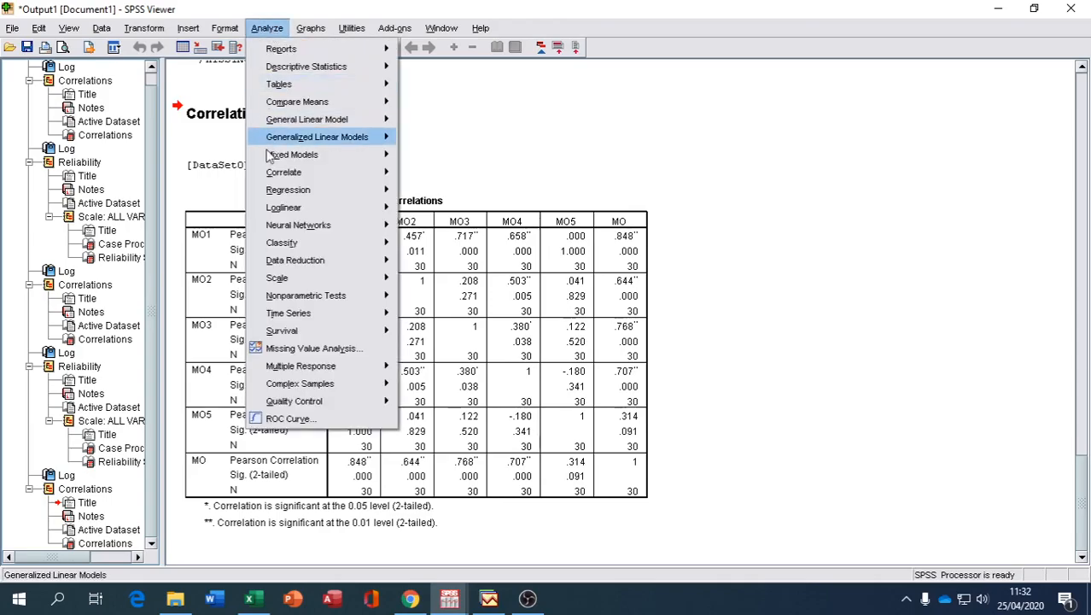
mouse_move(276, 279)
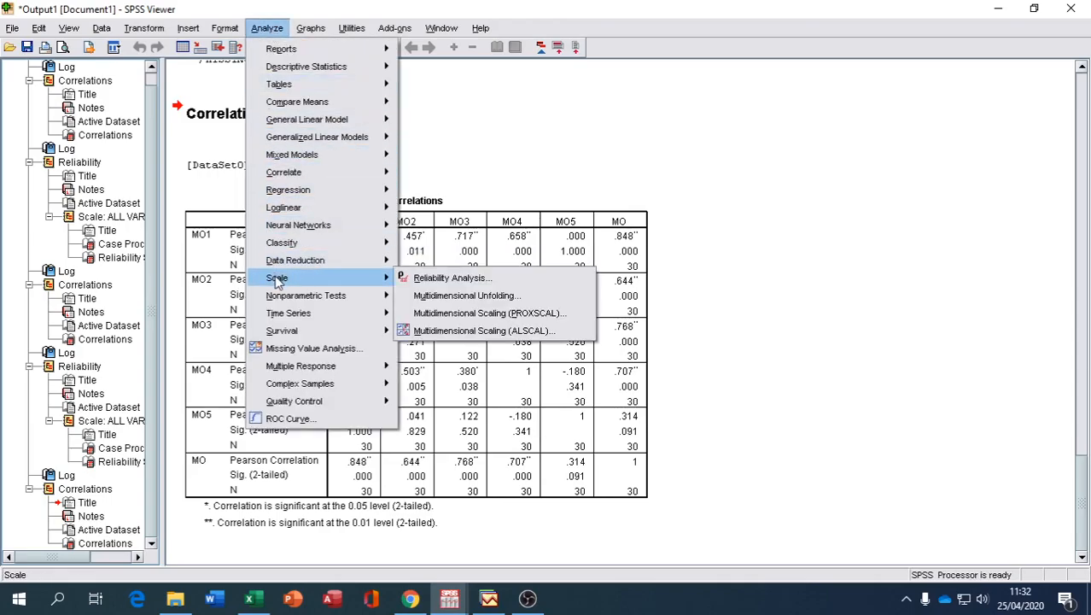
click(435, 279)
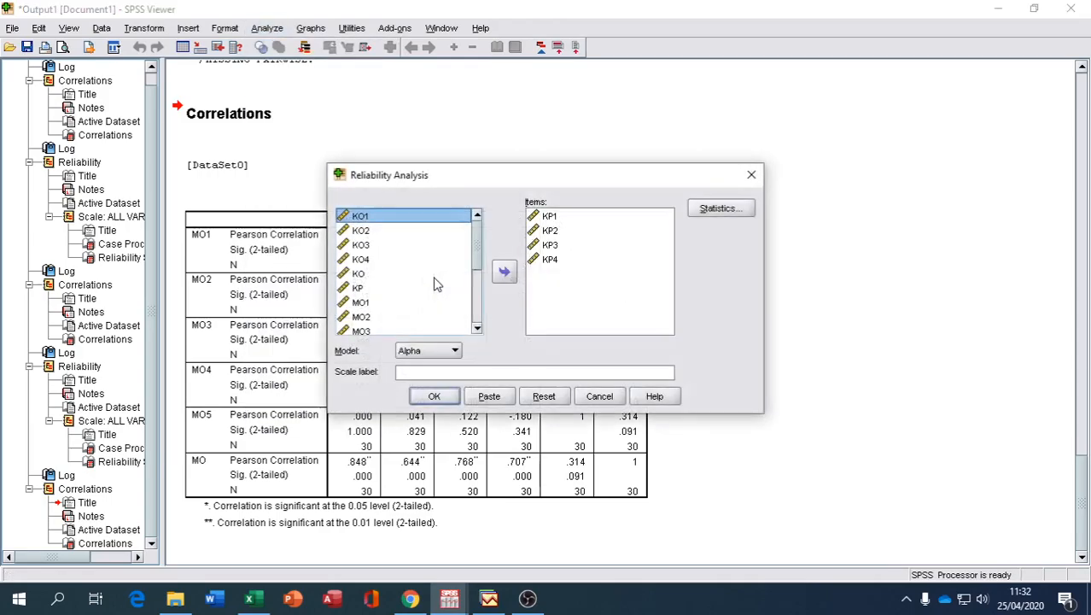
click(546, 218)
drag(546, 221, 548, 259)
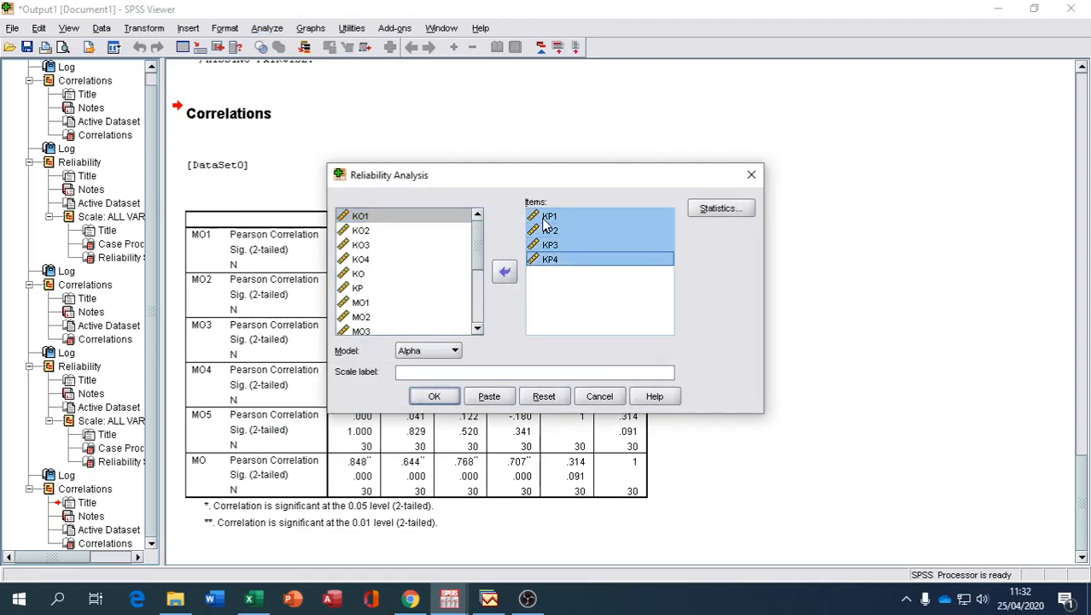
click(505, 271)
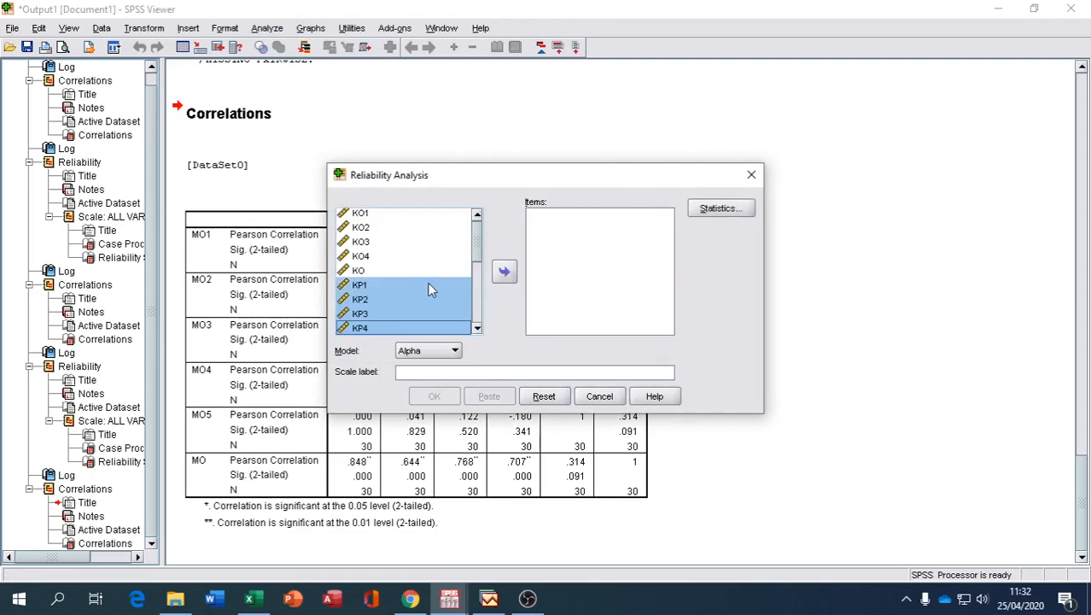
Run the reliability analysis with the Alpha model on MO1, MO2, MO3, MO4 and MO5
scroll(363, 290, down, 1)
click(367, 315)
scroll(369, 318, down, 1)
key(shift+Down)
key(shift+Down)
key(shift+Down)
key(shift+Down)
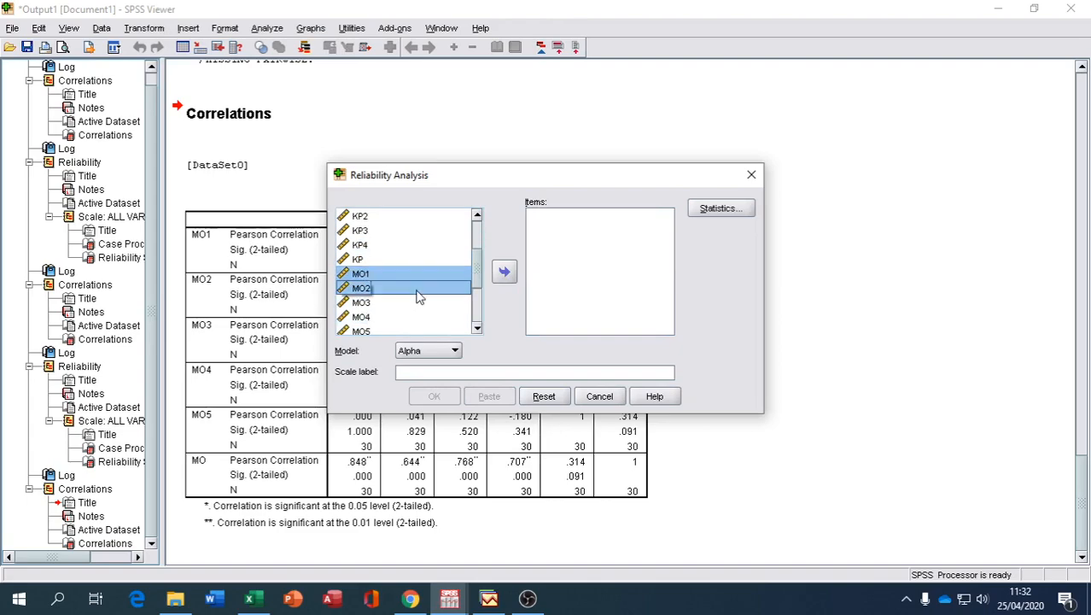
click(501, 272)
click(433, 397)
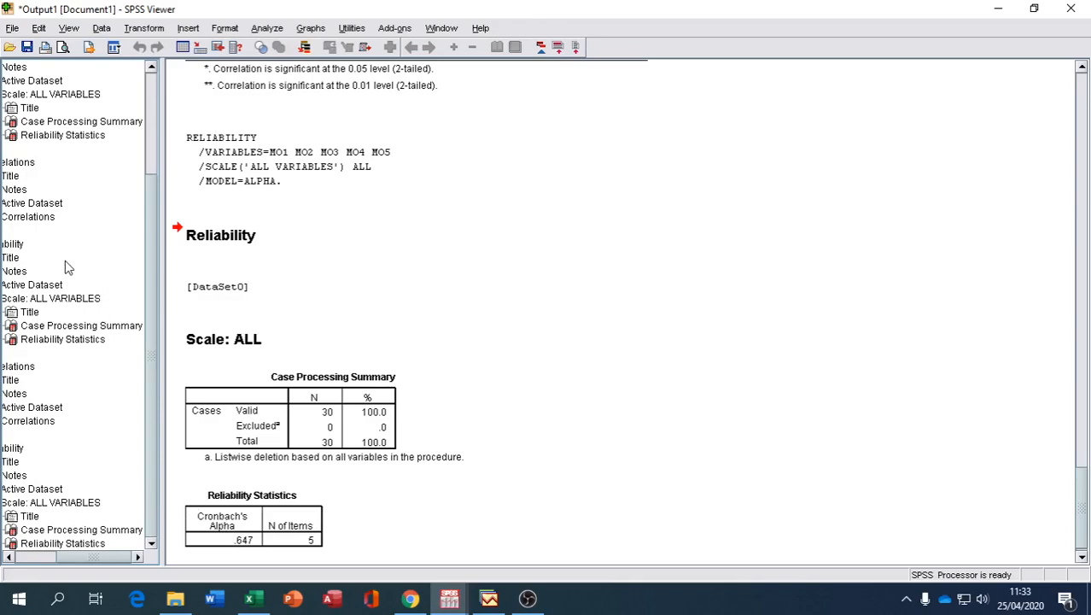
Reopen Bivariate Correlations and remove MO1 through MO5 and MO from the variables to analyse
click(268, 28)
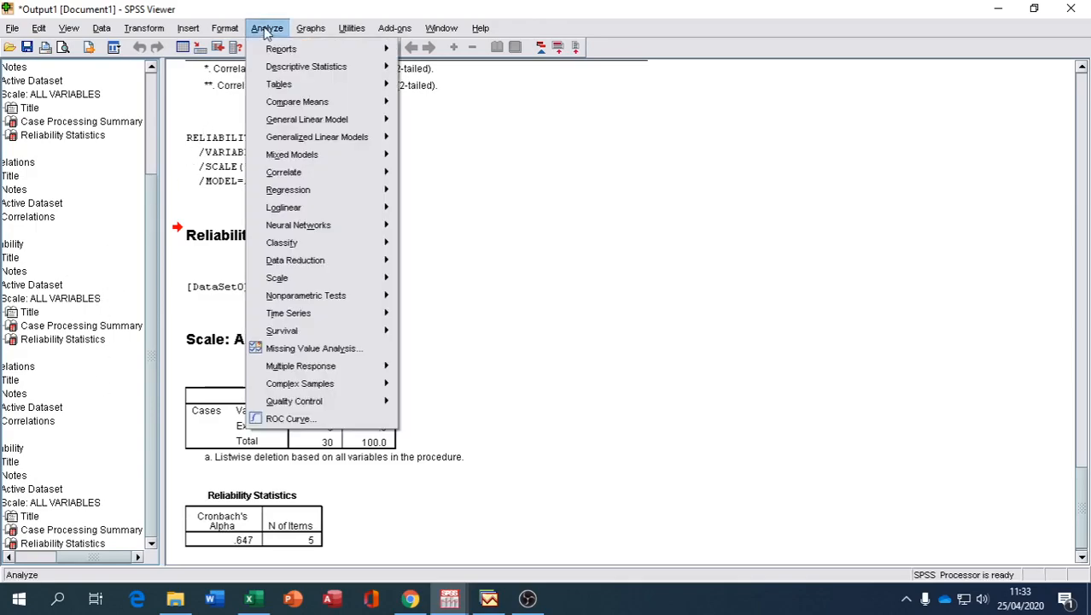
mouse_move(287, 174)
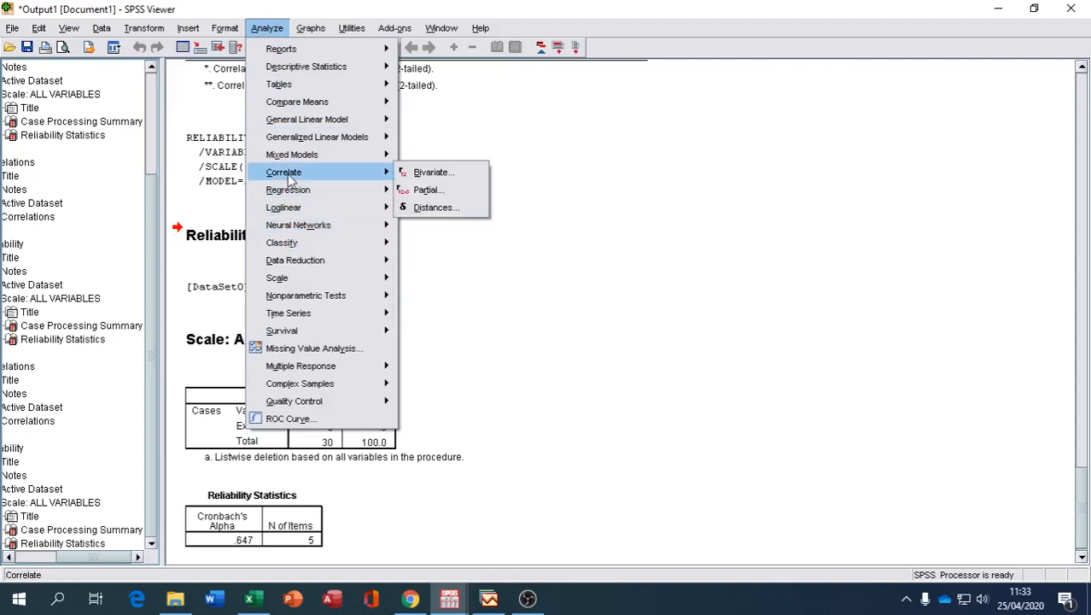
click(421, 168)
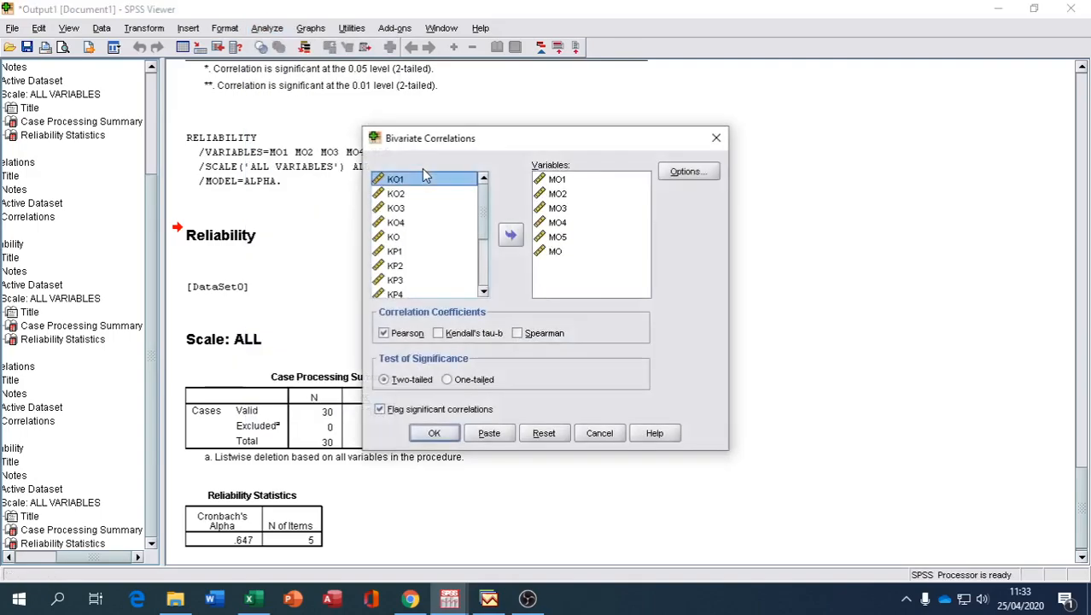
click(557, 181)
key(shift+Down)
key(shift+Down)
key(shift+Down)
key(shift+Down)
key(shift+Down)
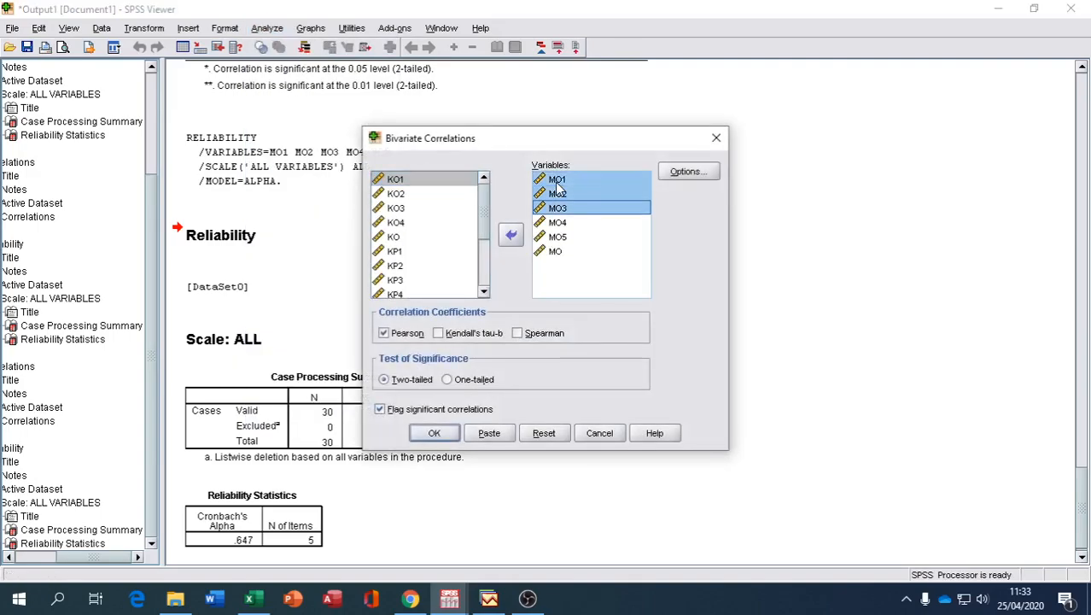
click(510, 235)
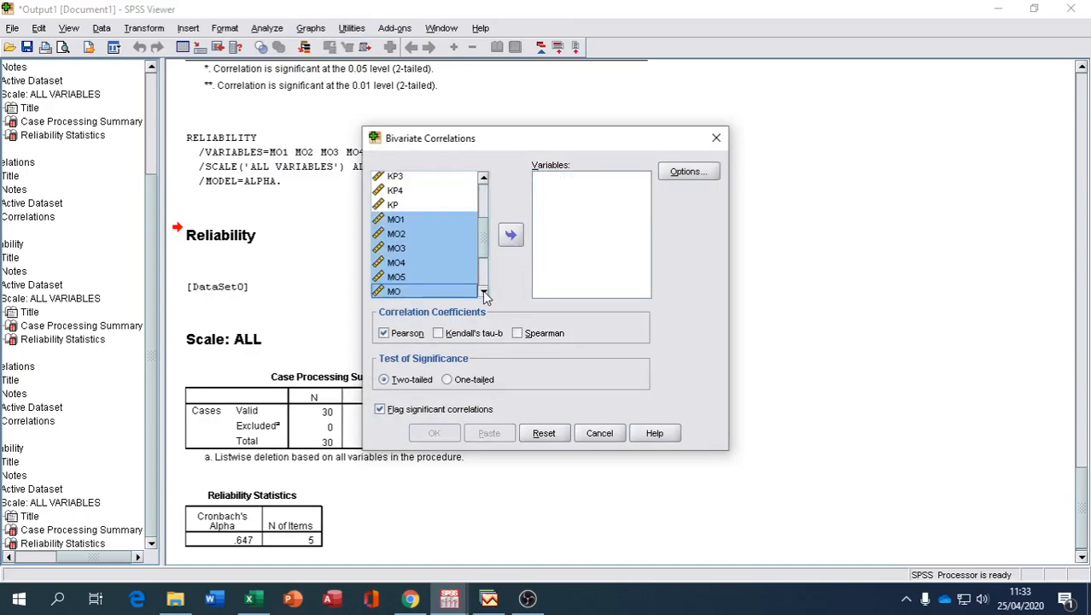
Run the two-tailed Pearson bivariate correlation on KK1, KK2, KK3, KK4, KK5 and KK
scroll(482, 289, down, 2)
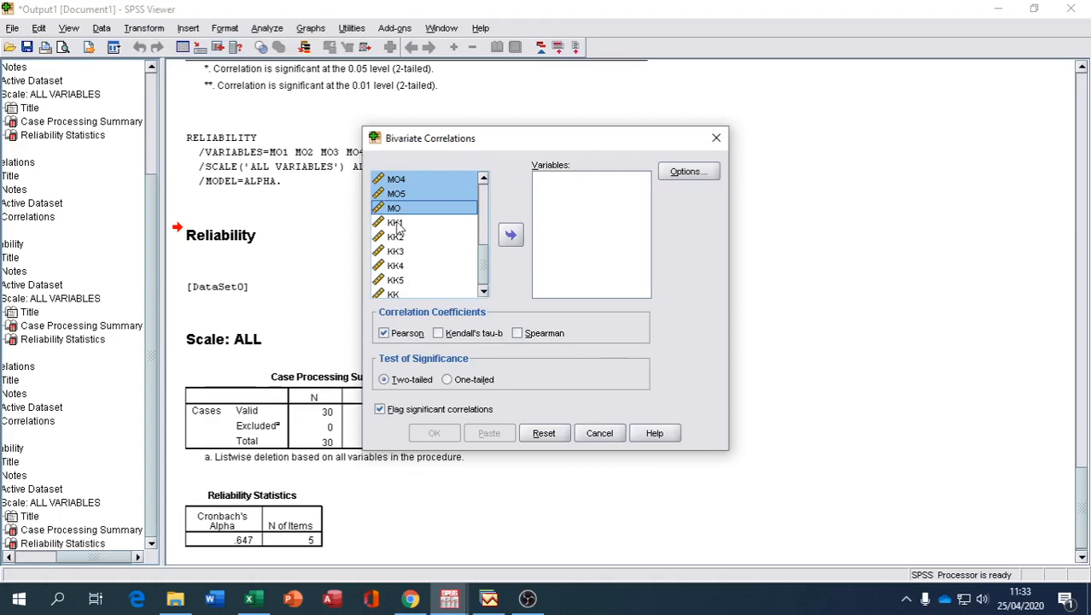
click(397, 223)
key(shift+Down)
key(shift+Down)
key(shift+Down)
key(shift+Down)
key(shift+Down)
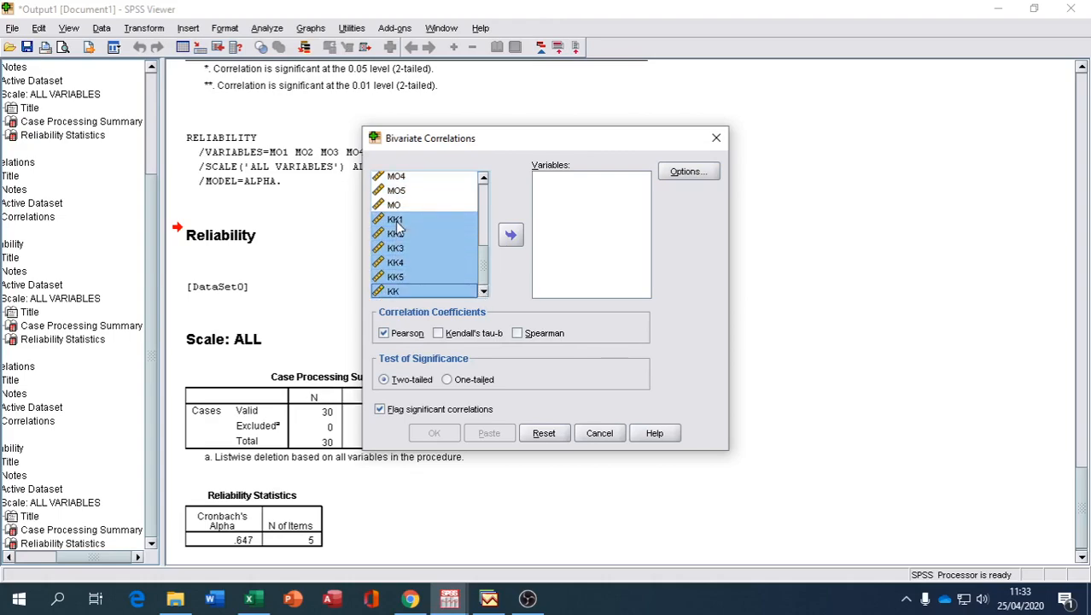
click(511, 234)
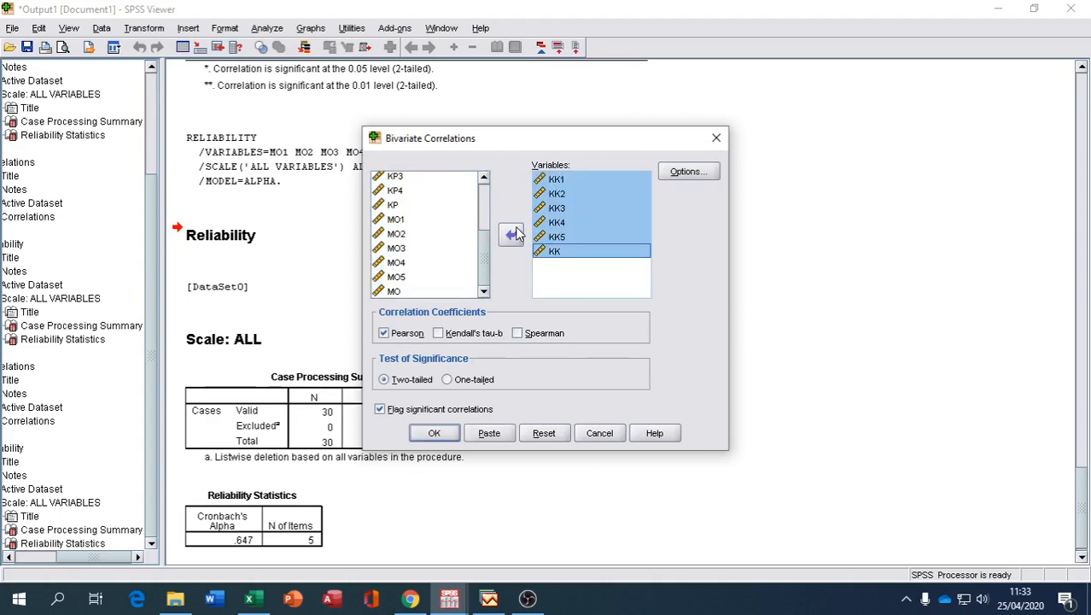
click(433, 433)
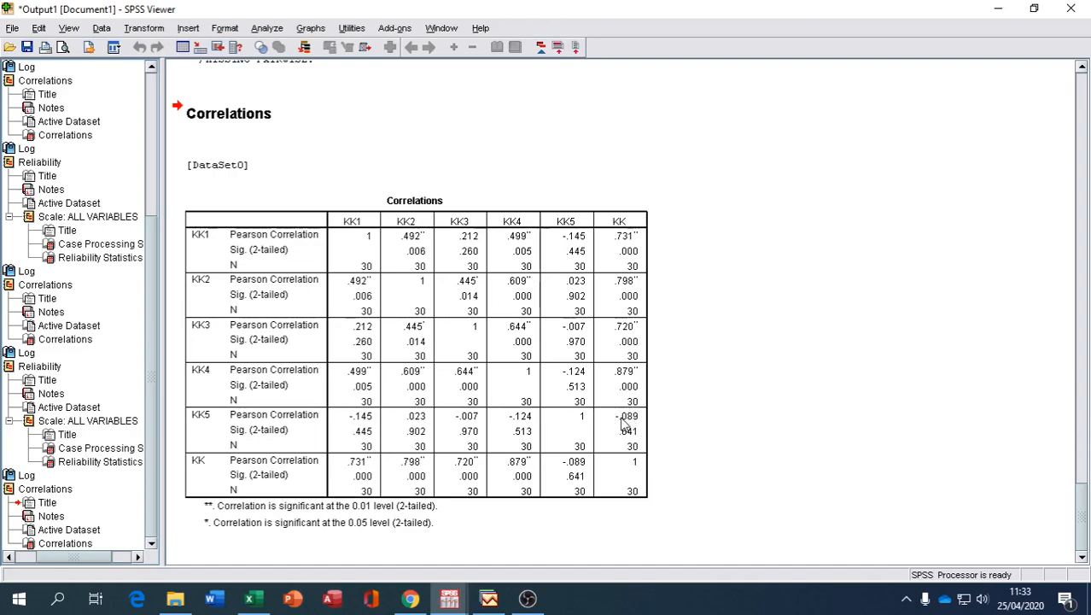
Remove KK5 from the bivariate correlation variables and rerun the Pearson correlation on KK1, KK2, KK3, KK4 and KK
click(267, 28)
mouse_move(278, 246)
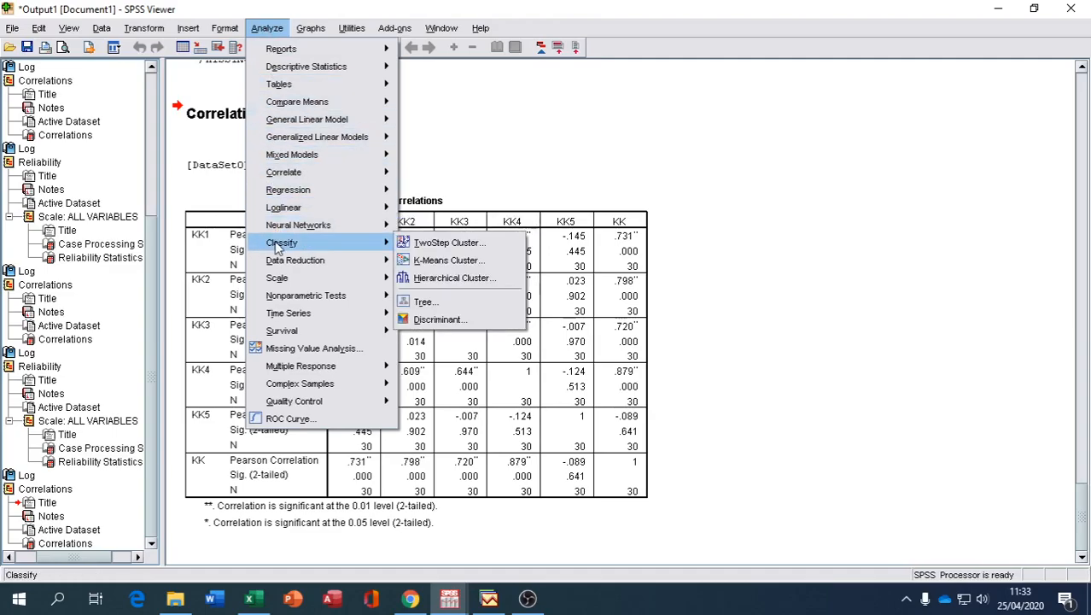
mouse_move(294, 175)
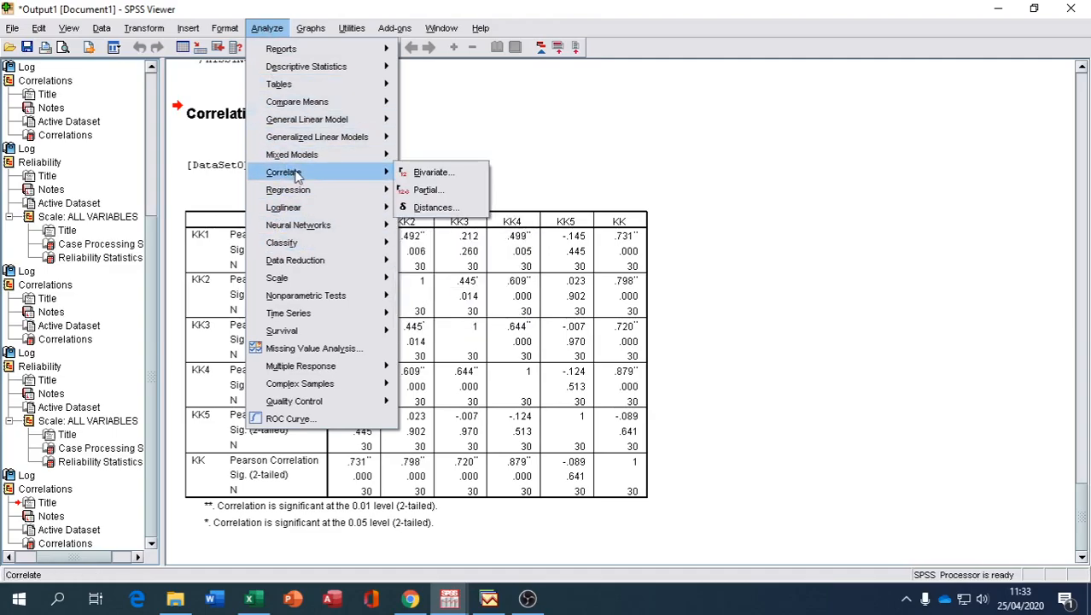
click(425, 171)
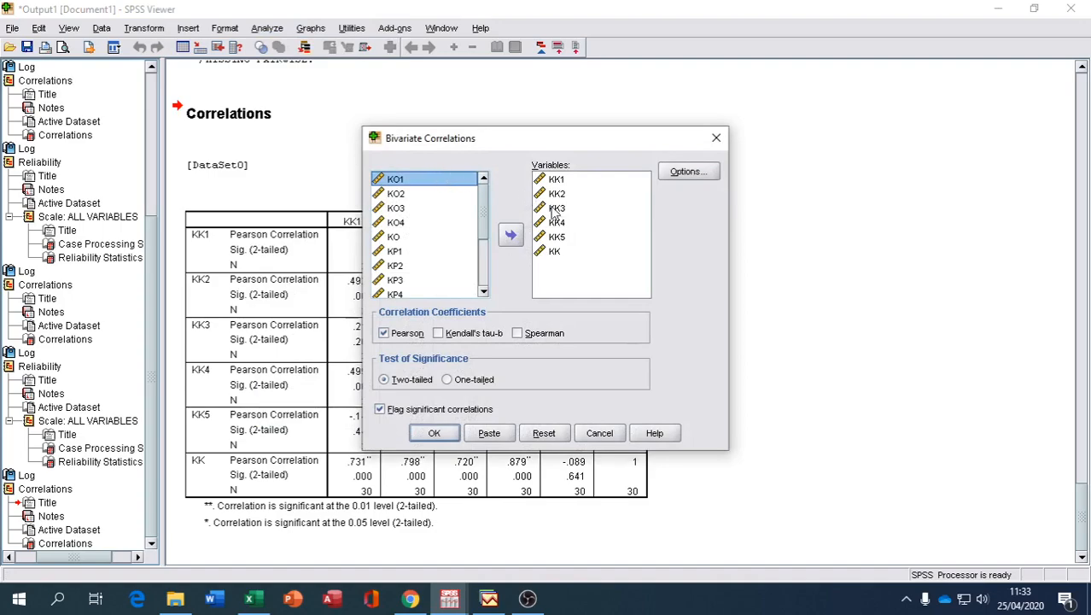
click(559, 237)
click(510, 235)
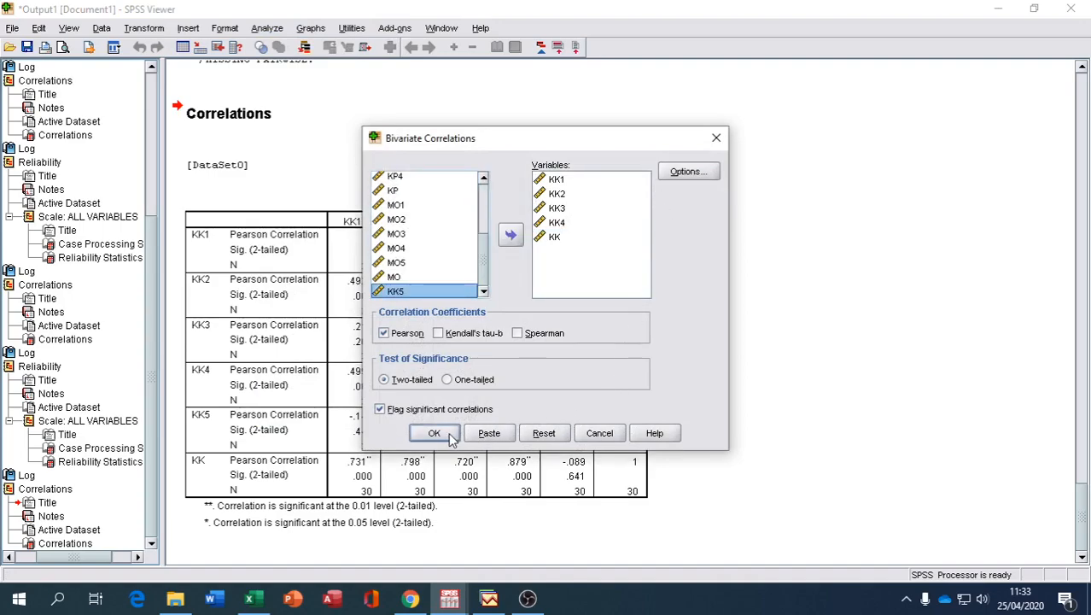
click(439, 433)
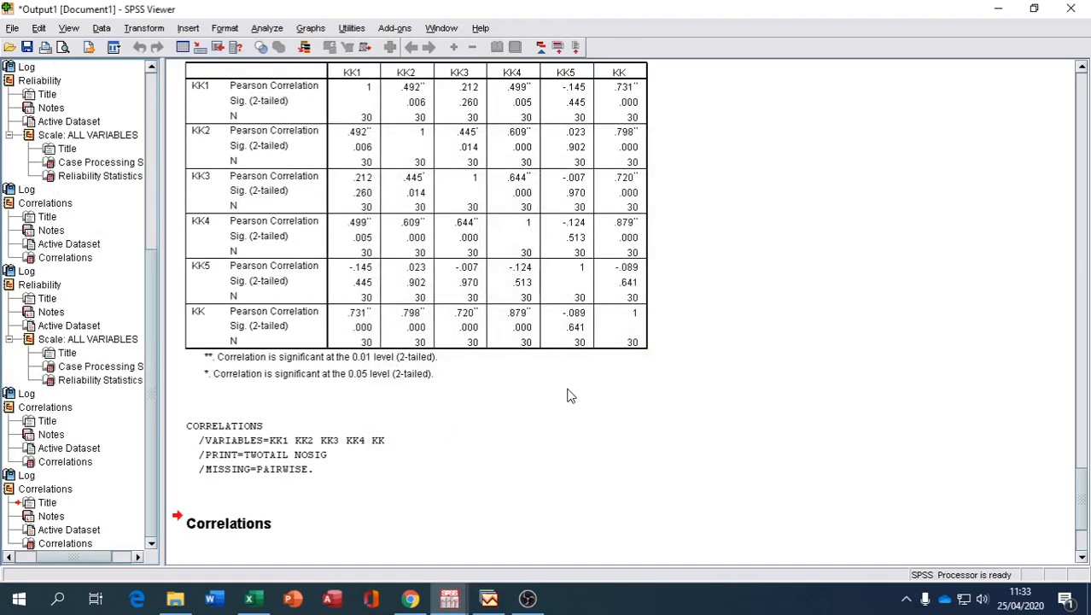
scroll(570, 396, down, 5)
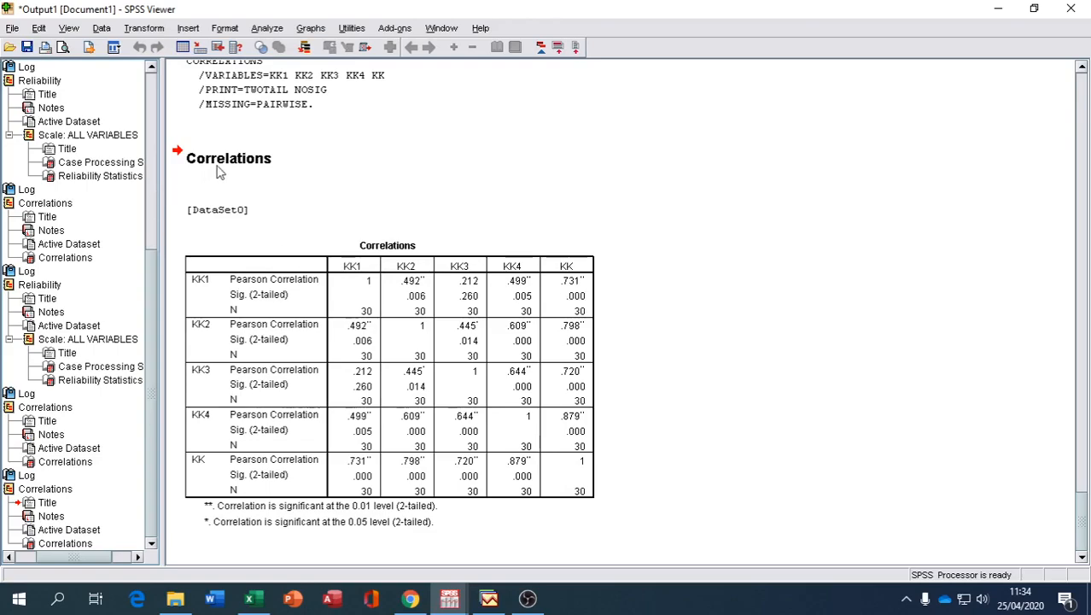
Reopen Reliability Analysis and remove MO1, MO2, MO3, MO4 and MO5 from the items
click(268, 29)
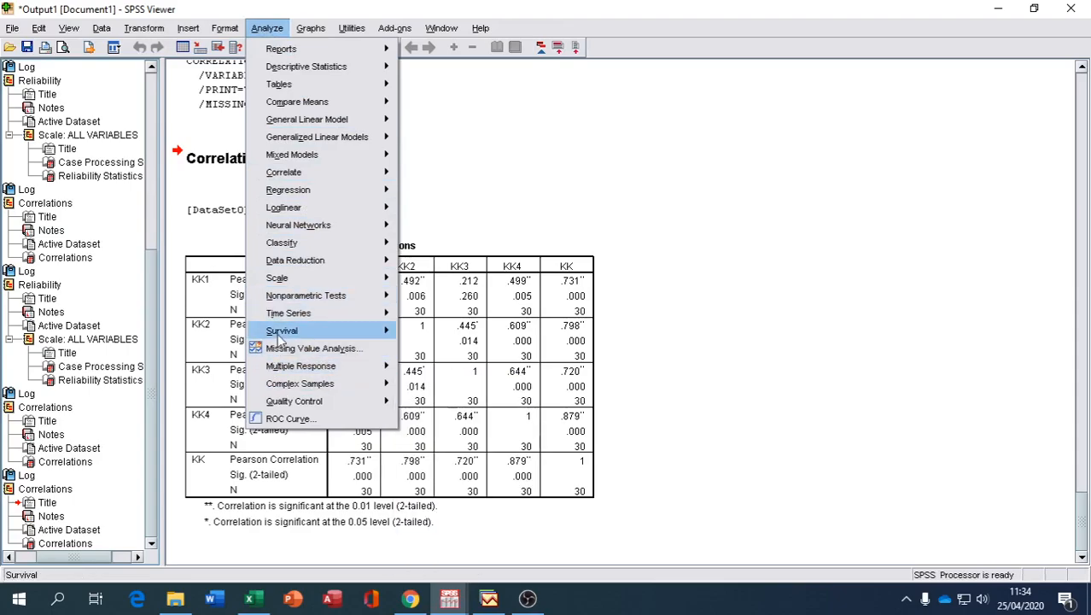
mouse_move(283, 281)
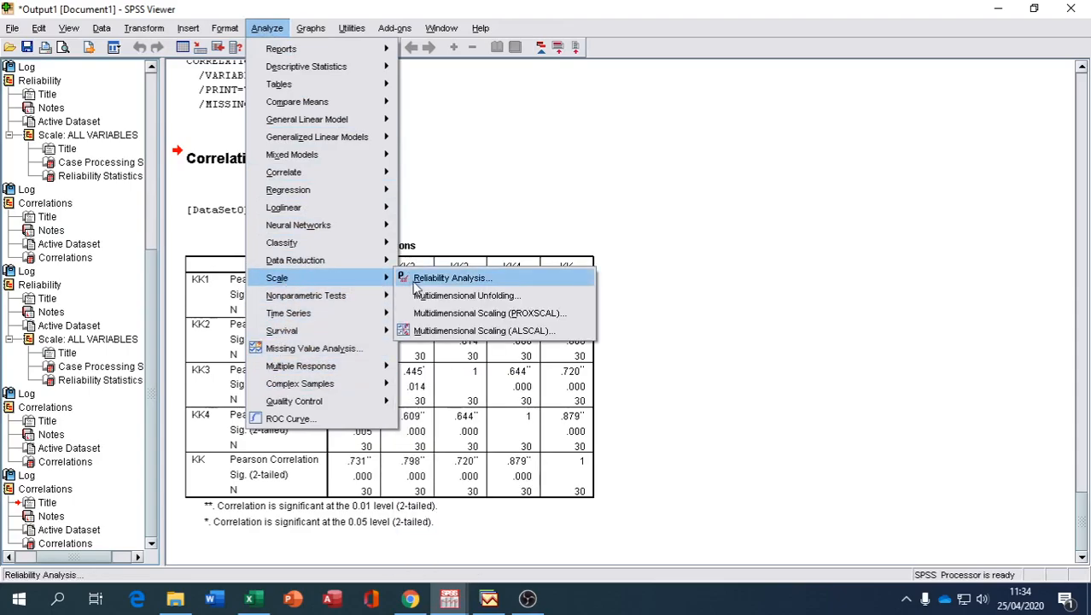
click(415, 281)
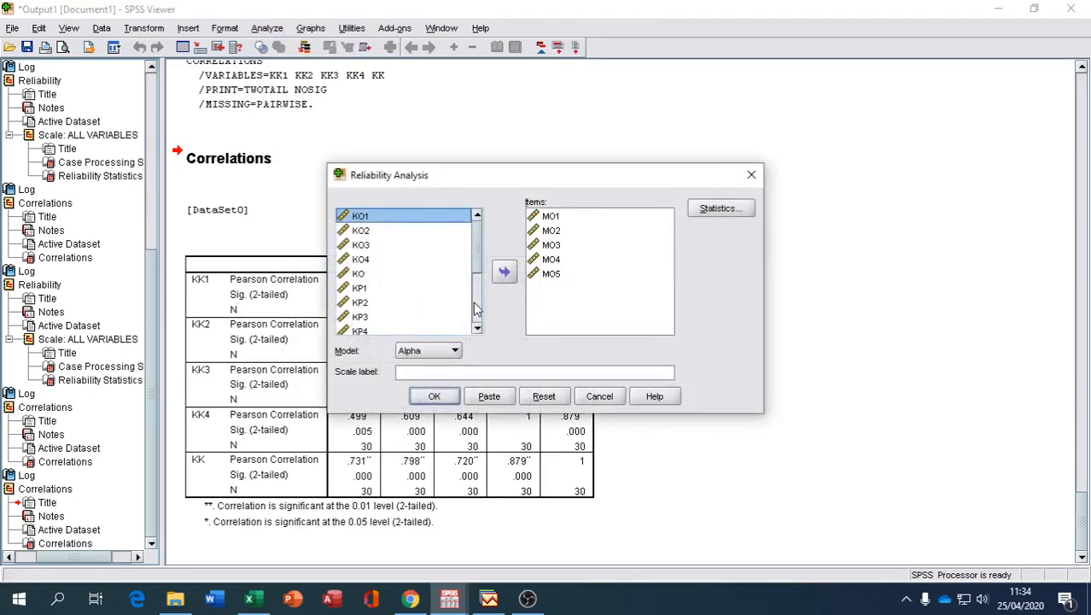
click(552, 219)
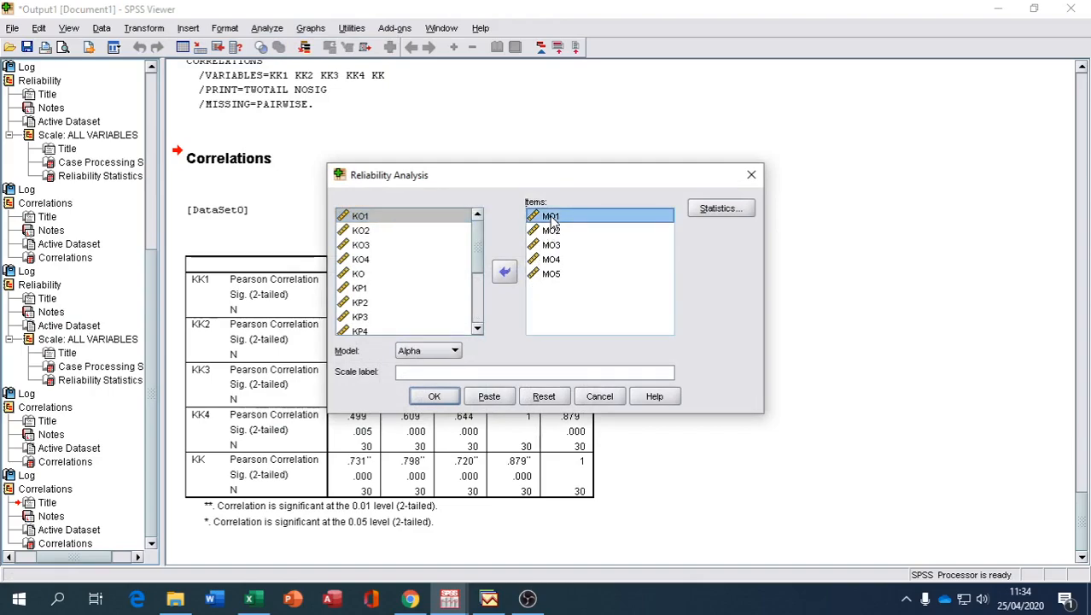
key(shift+Down)
key(shift+Down)
key(shift+Down)
key(shift+Down)
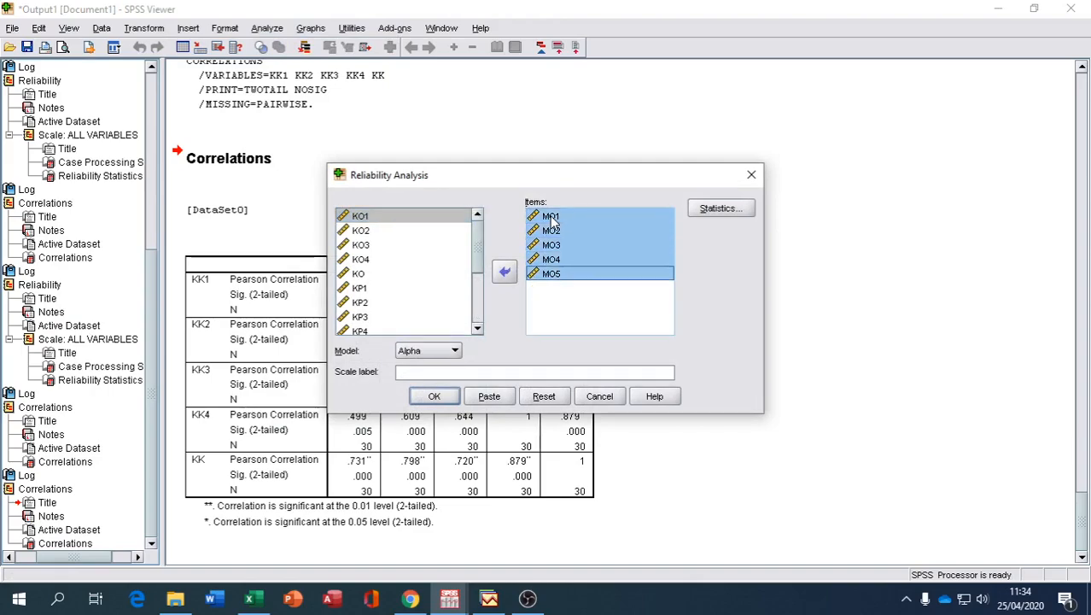
click(505, 271)
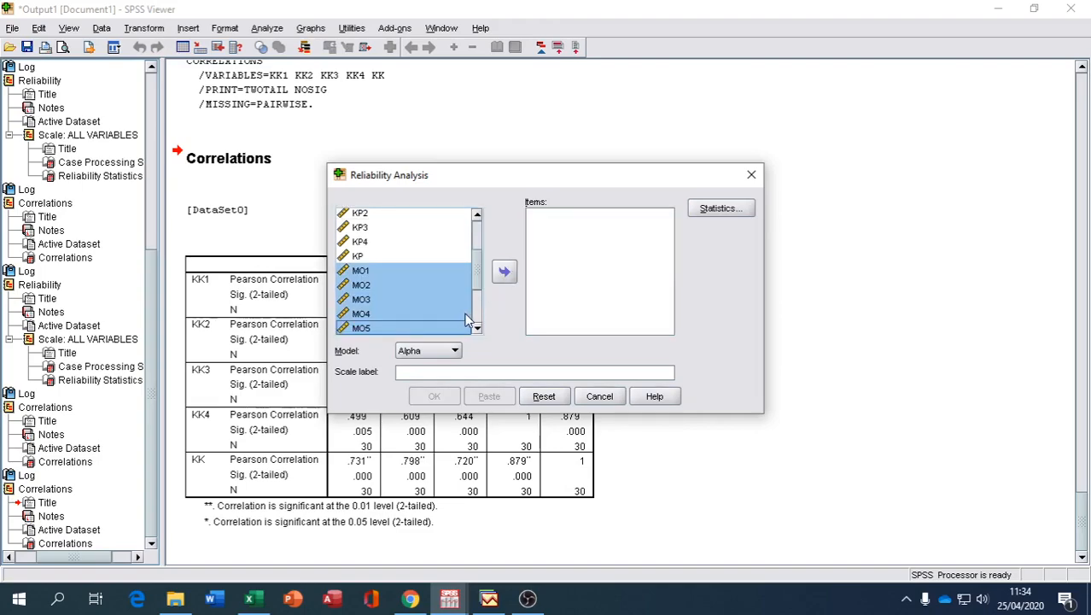
Run the reliability analysis with the Alpha model on KK1, KK2, KK3 and KK4
scroll(478, 334, down, 3)
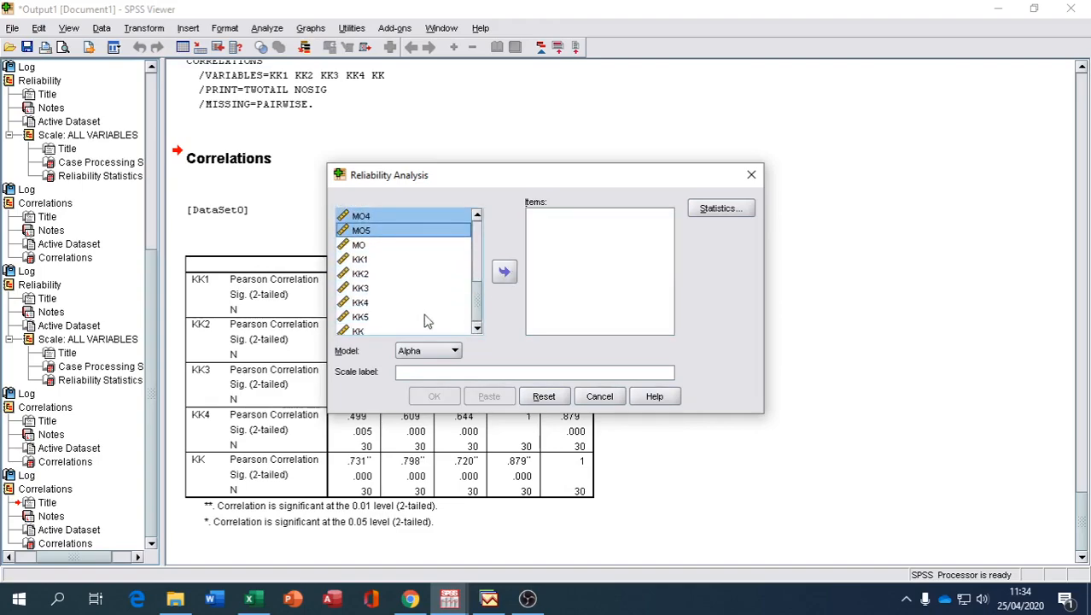
click(359, 261)
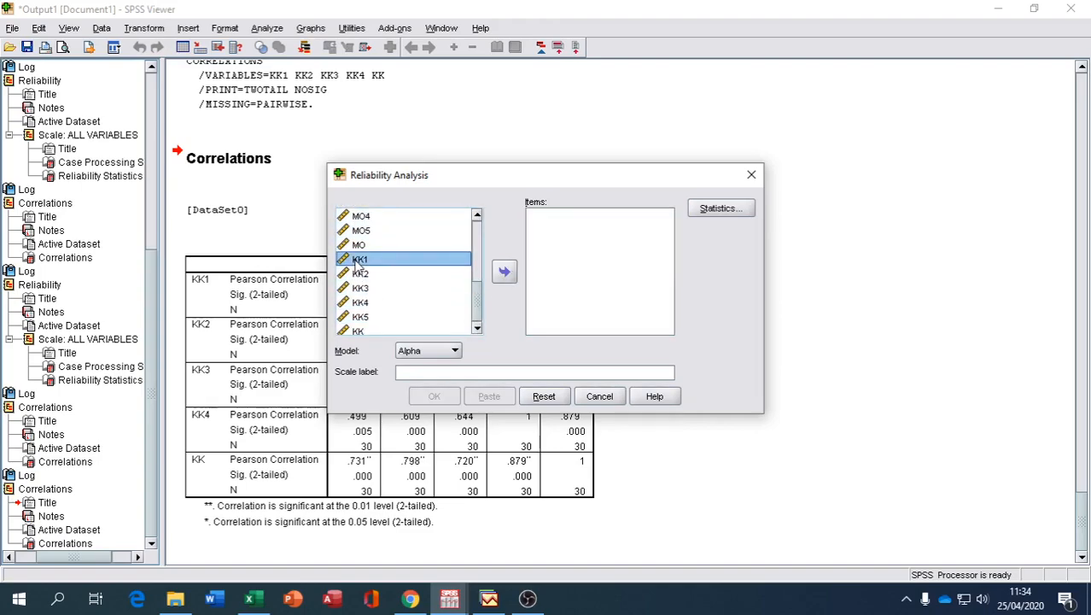
key(shift+Down)
key(shift+Down)
key(shift+Down)
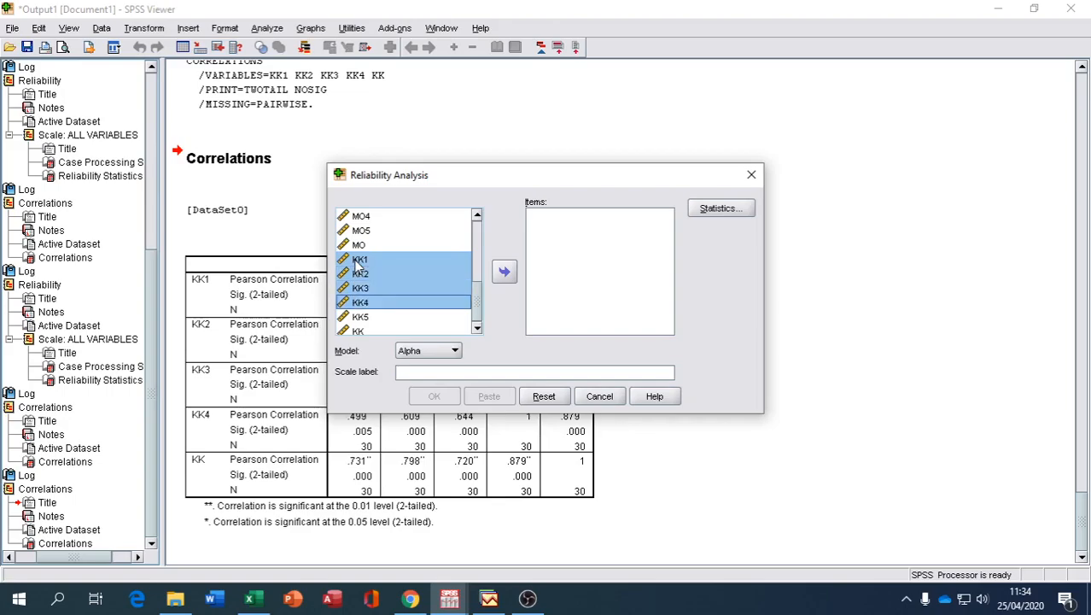
click(504, 273)
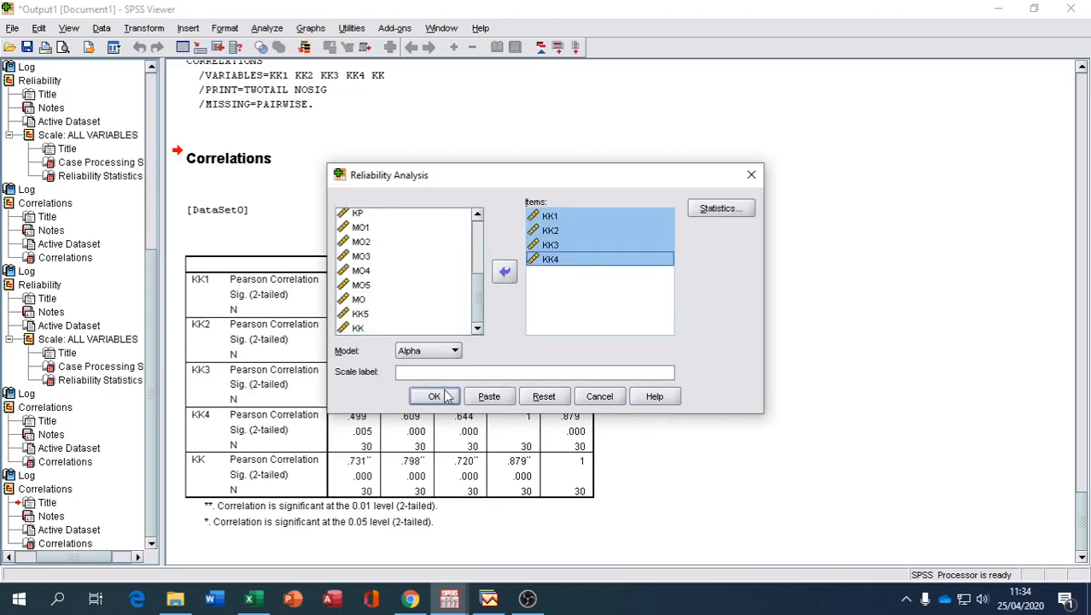
click(445, 393)
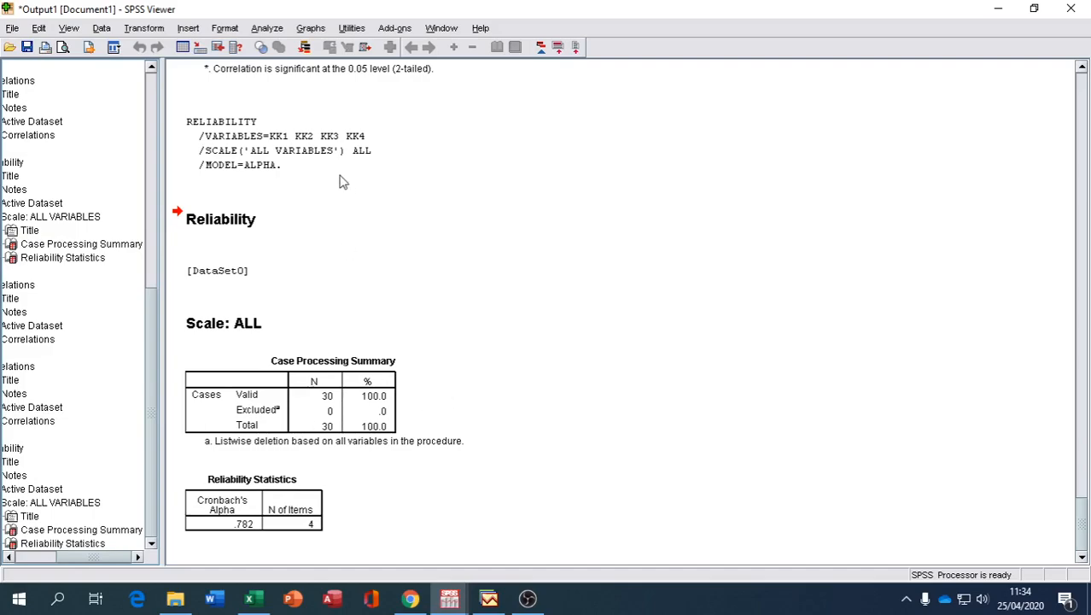
Switch to the Excel workbook and examine the validity and reliability results sheet and the regression equations on the PENGANTAR sheet
click(246, 602)
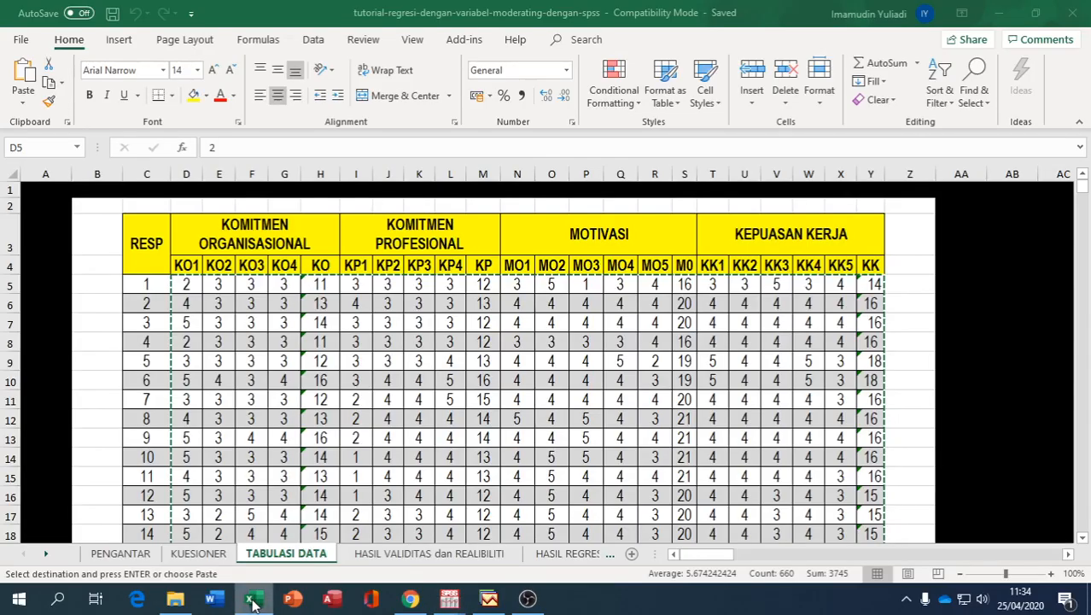
click(395, 555)
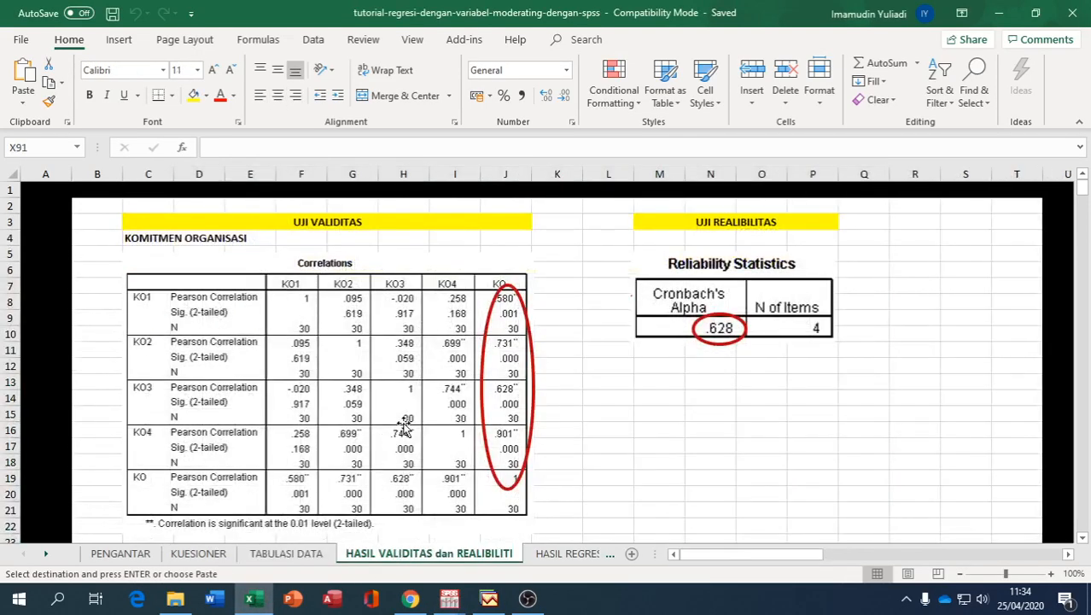
scroll(405, 426, down, 5)
scroll(406, 427, down, 9)
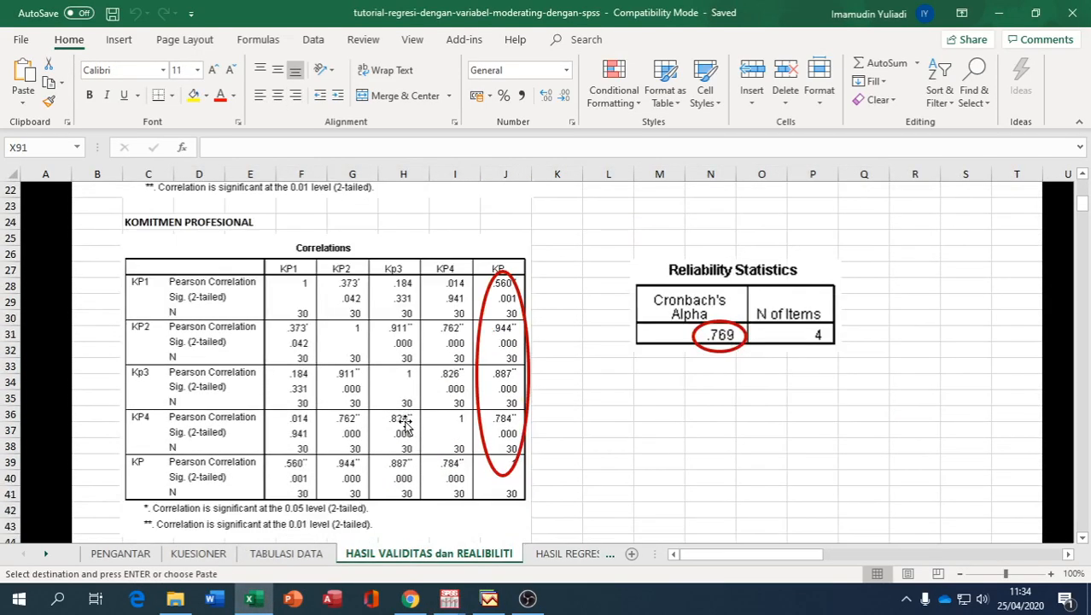
scroll(405, 425, down, 8)
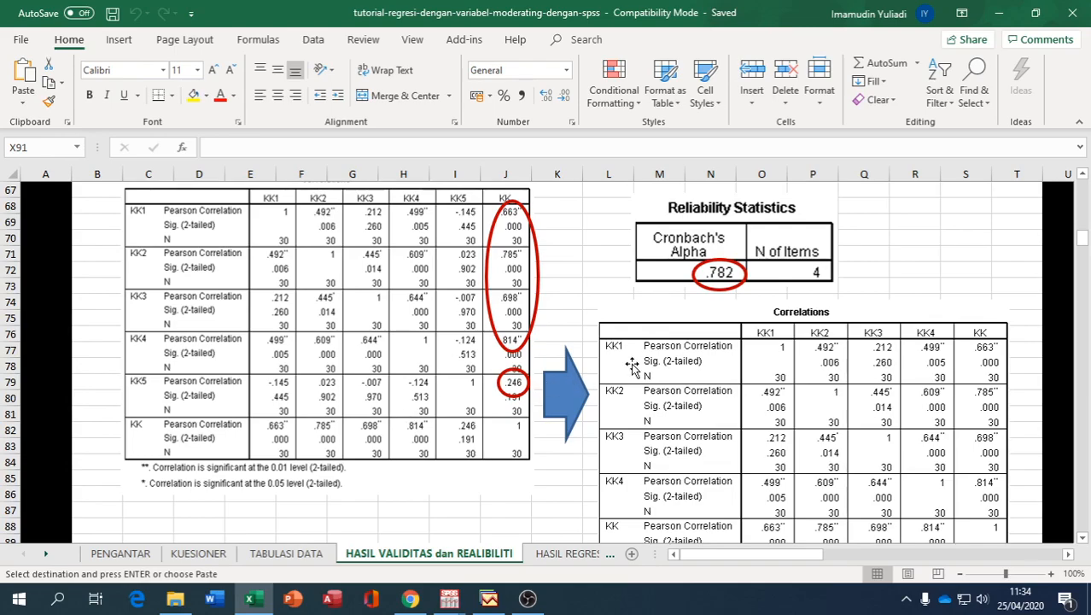
scroll(632, 366, up, 17)
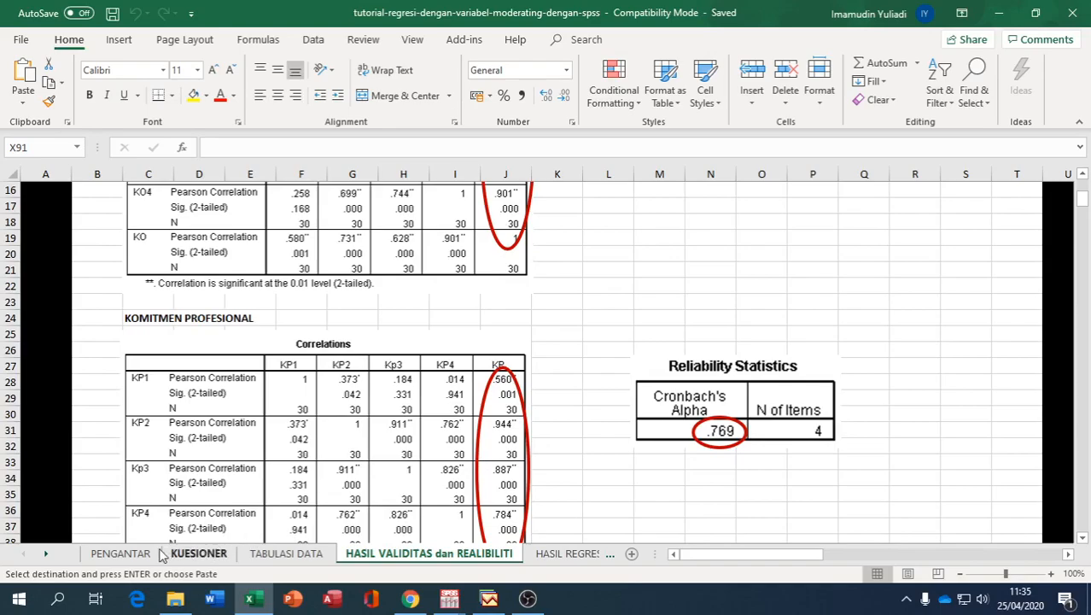
click(128, 553)
scroll(323, 397, down, 6)
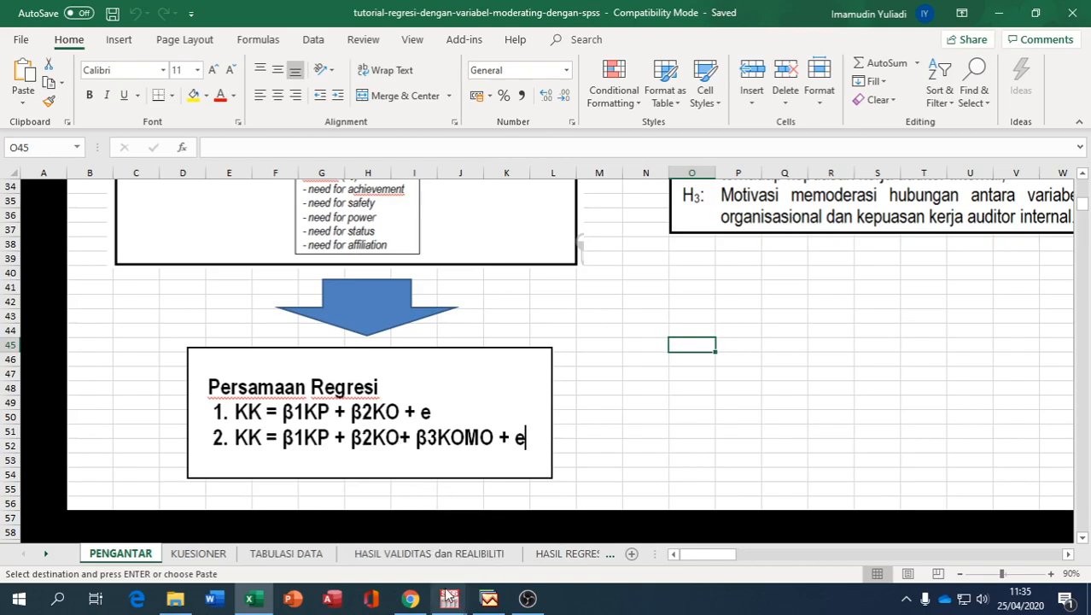
Switch to the SPSS Data Editor and open Linear Regression for the questionnaire dataset
mouse_move(447, 602)
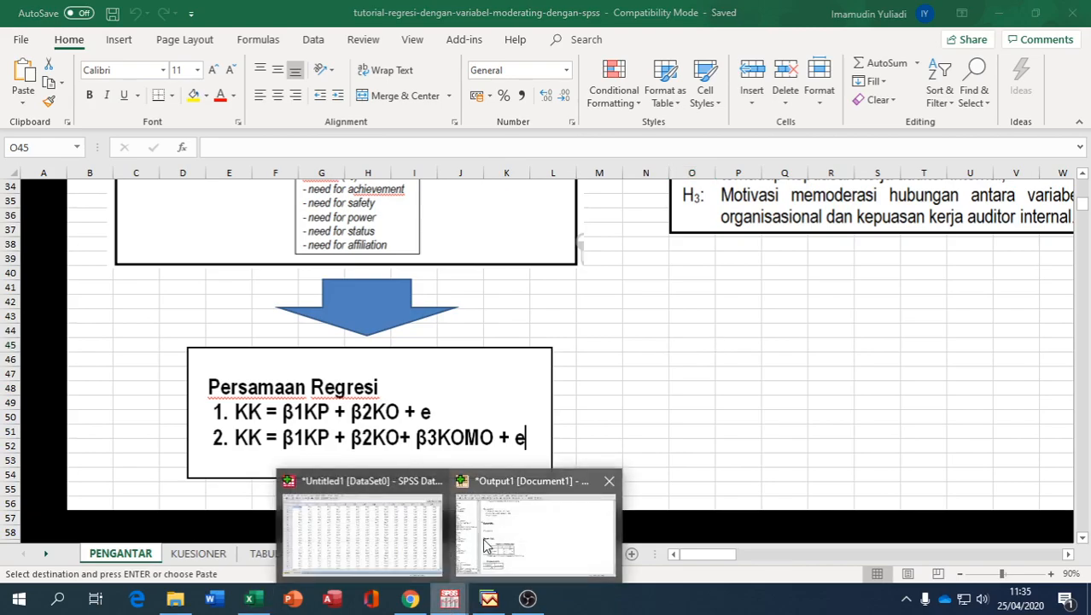
click(424, 527)
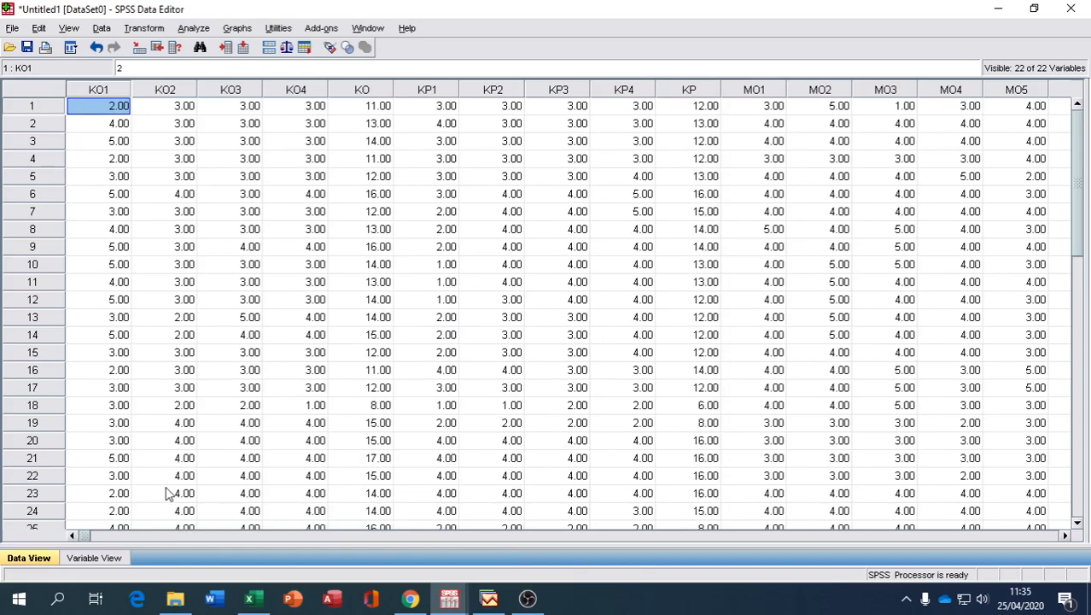
click(207, 33)
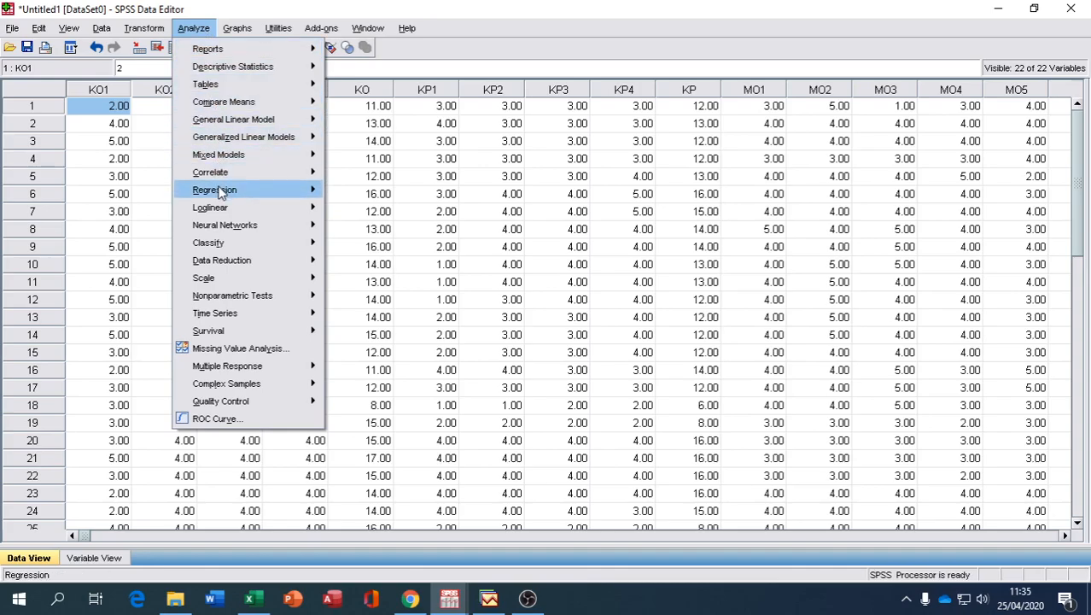
mouse_move(221, 193)
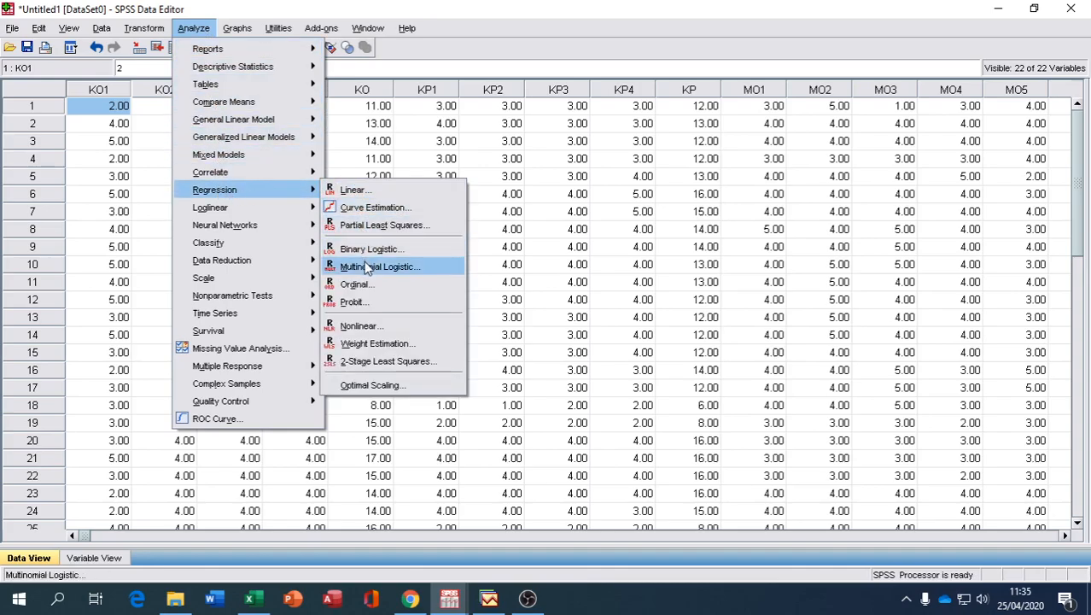
click(366, 191)
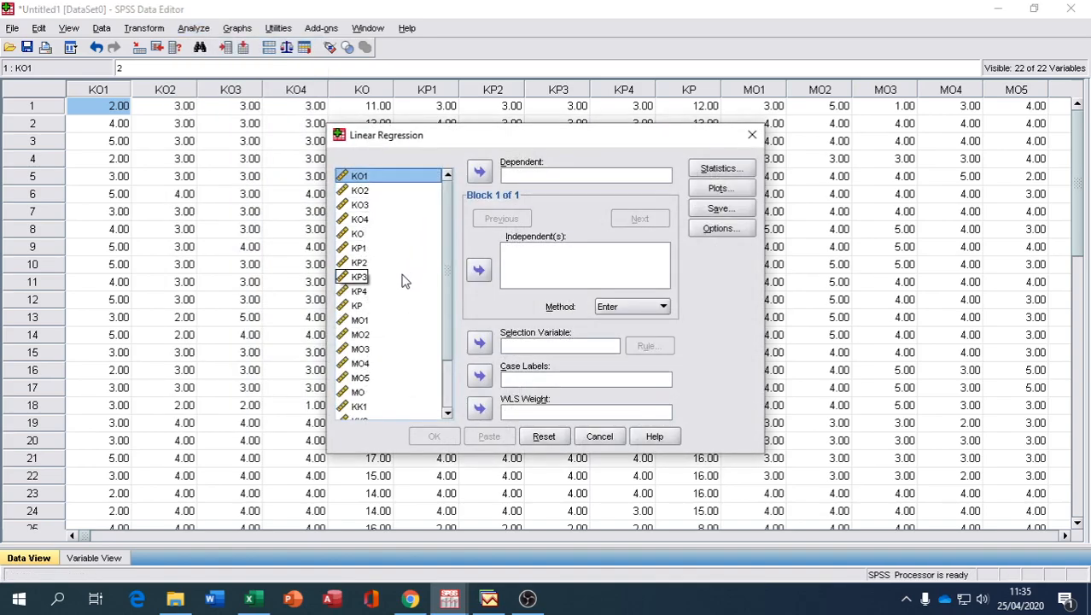
click(365, 234)
click(481, 172)
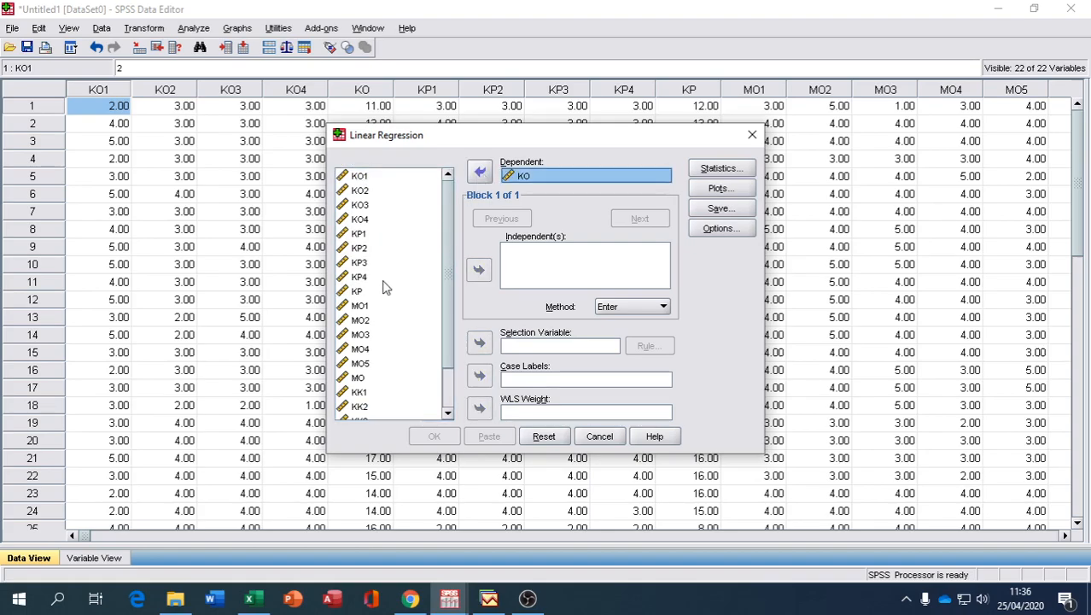
click(362, 295)
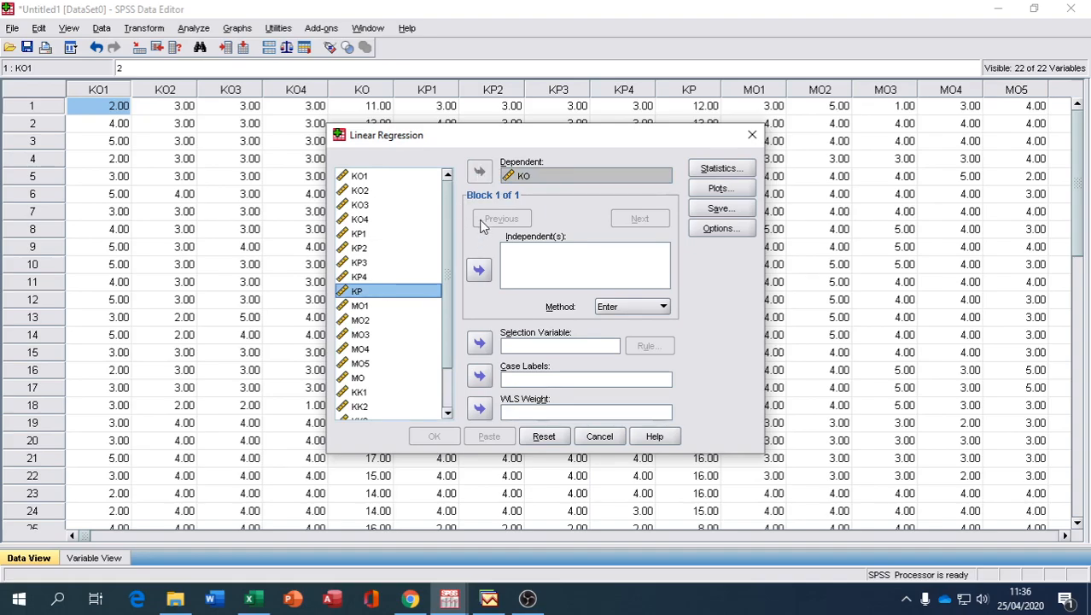
click(517, 175)
click(480, 174)
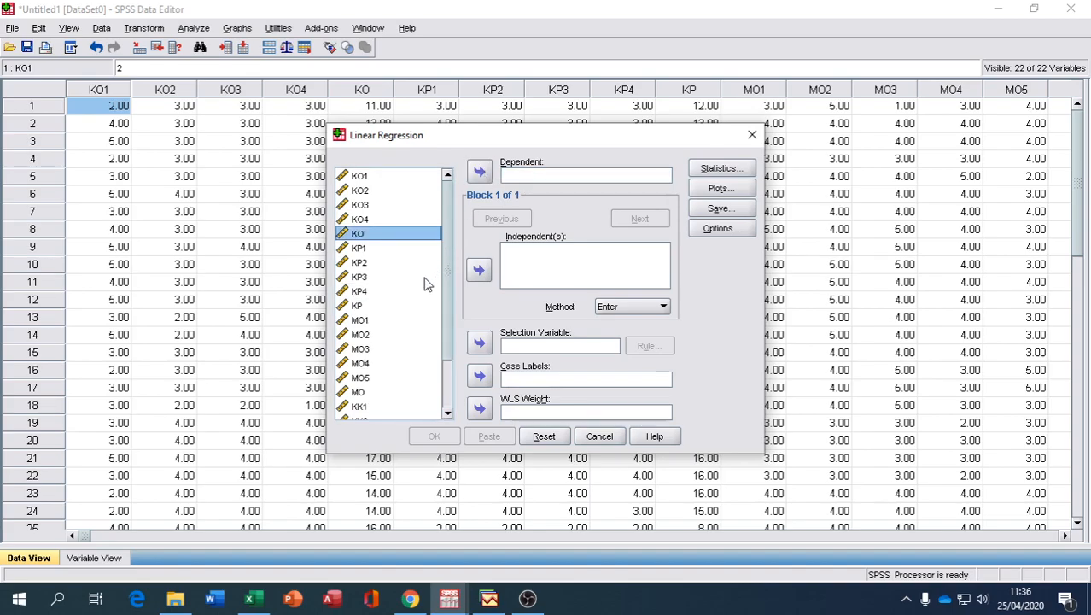
Assign KK as the dependent variable and KO and KP as the independent variables of the linear regression
scroll(446, 388, down, 2)
click(356, 414)
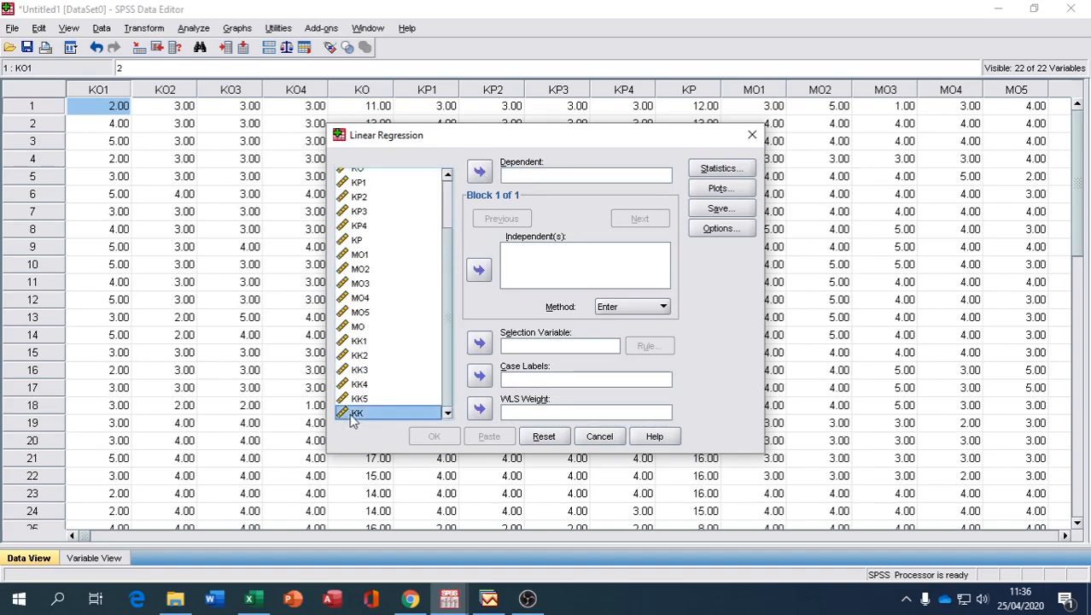
click(480, 171)
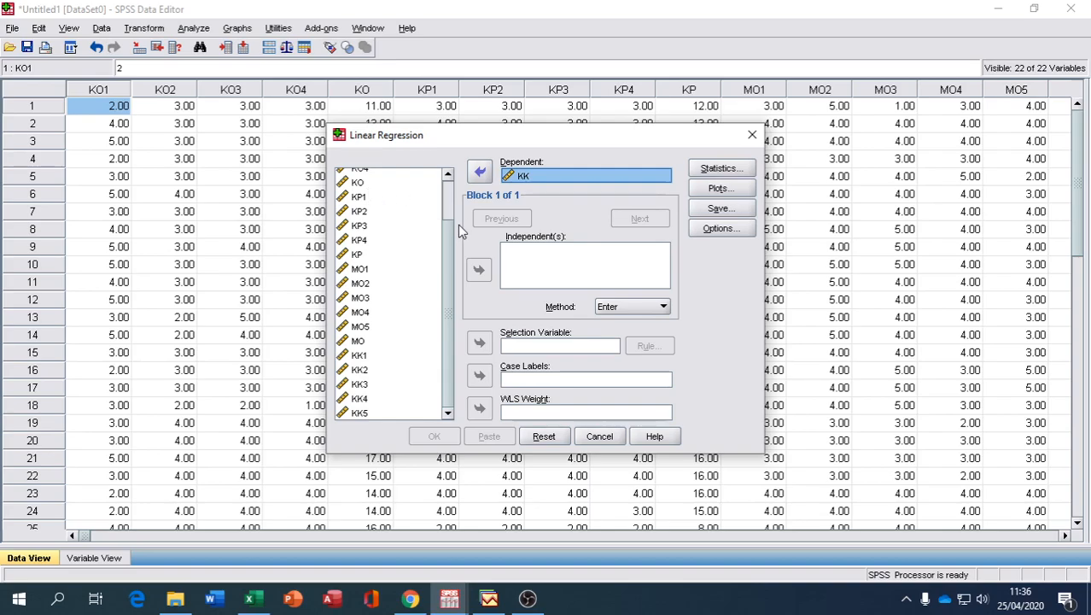
drag(445, 228, 445, 180)
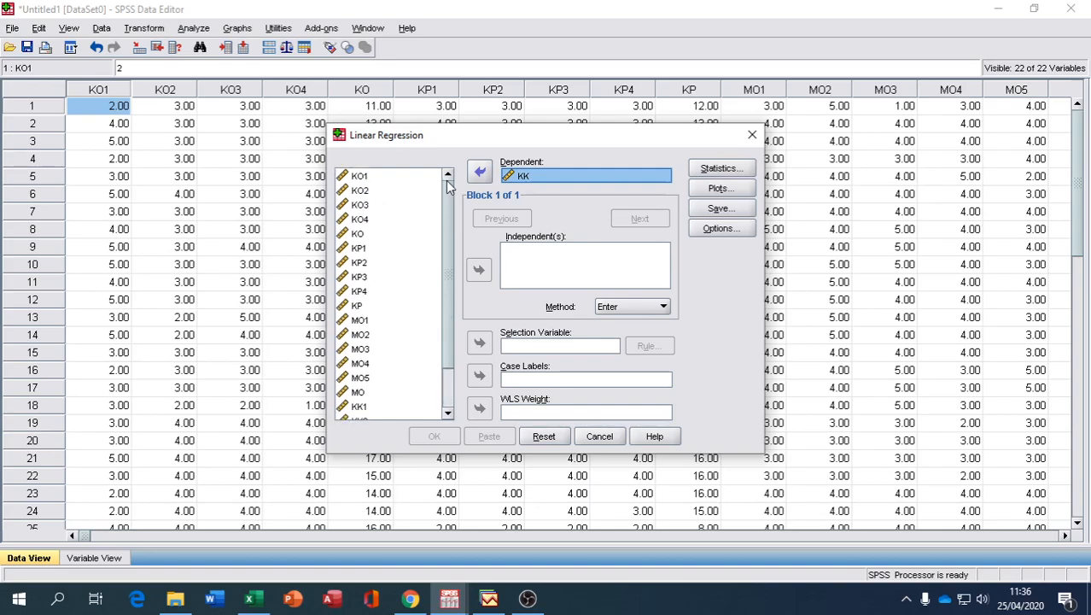
click(361, 236)
click(479, 270)
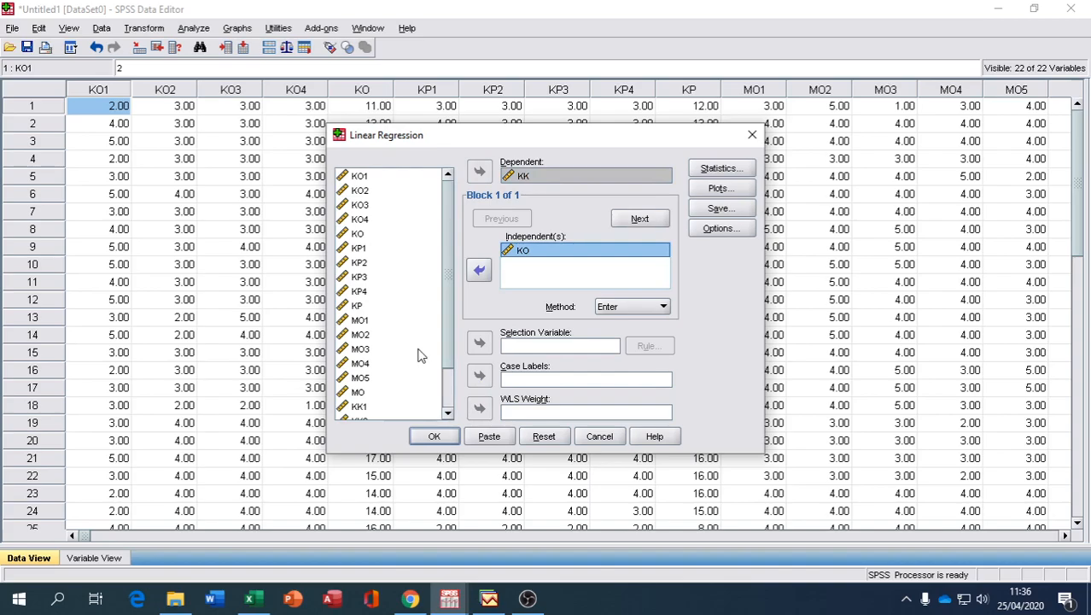
click(356, 306)
click(478, 271)
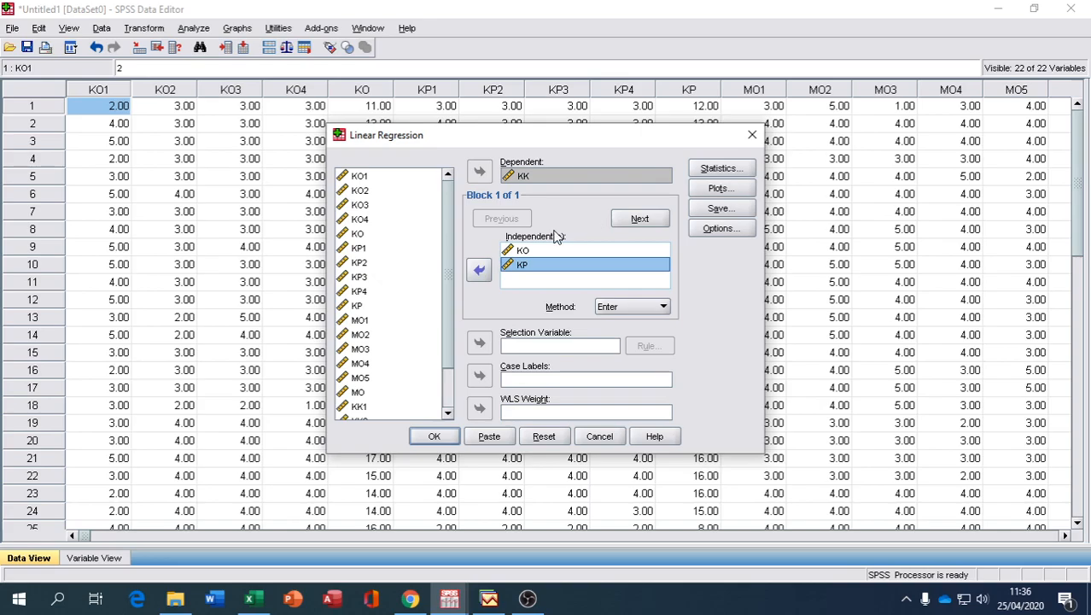
Add collinearity diagnostics to the regression statistics
click(722, 169)
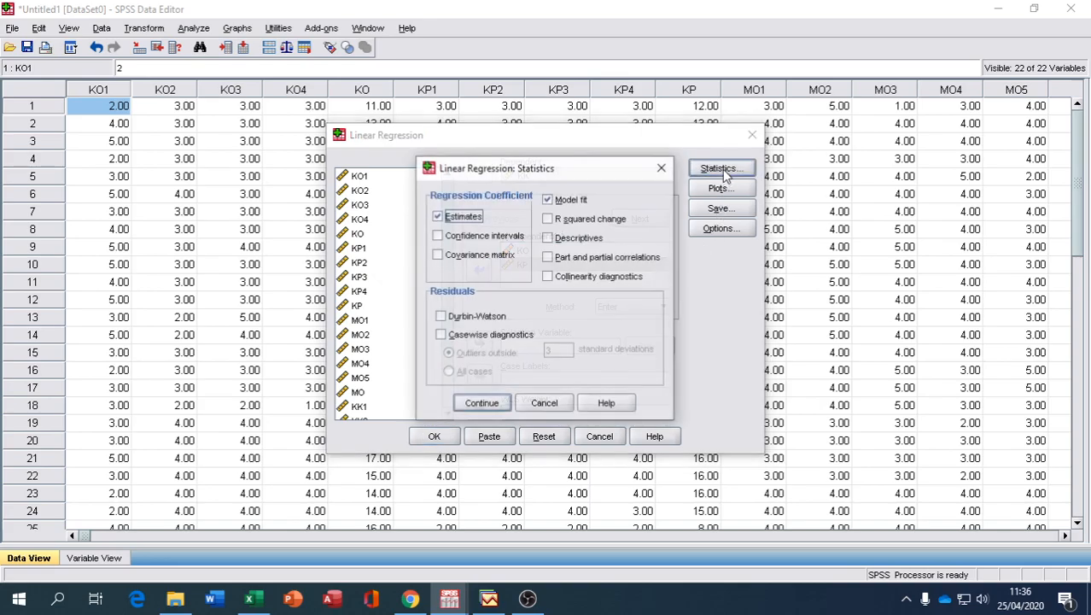
click(547, 275)
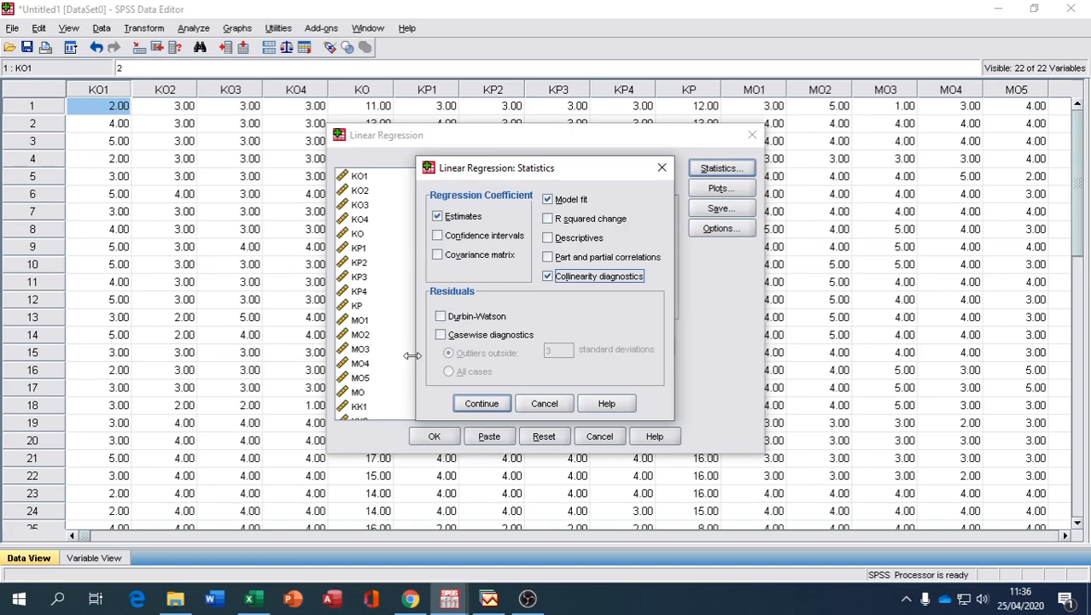
click(480, 403)
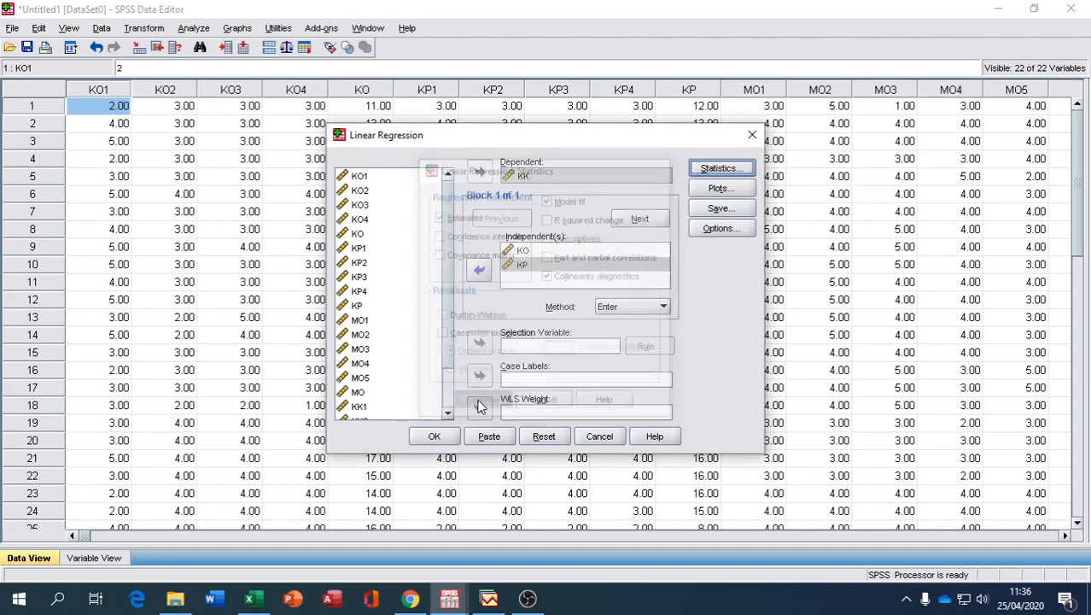
Save the unstandardized residuals, run the regression and review its model summary, ANOVA and coefficients tables
click(721, 209)
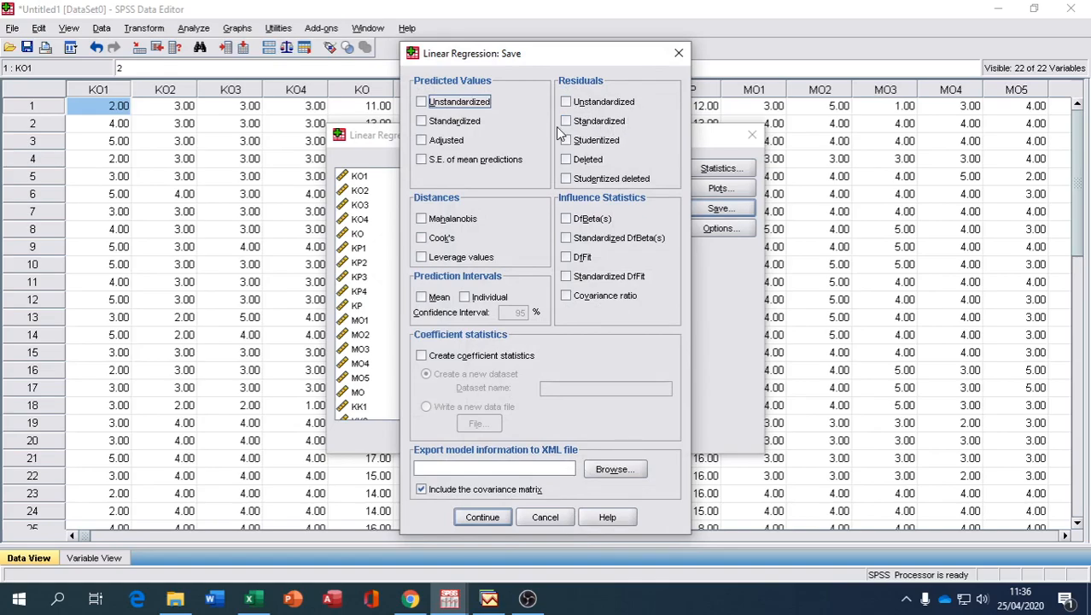
click(566, 101)
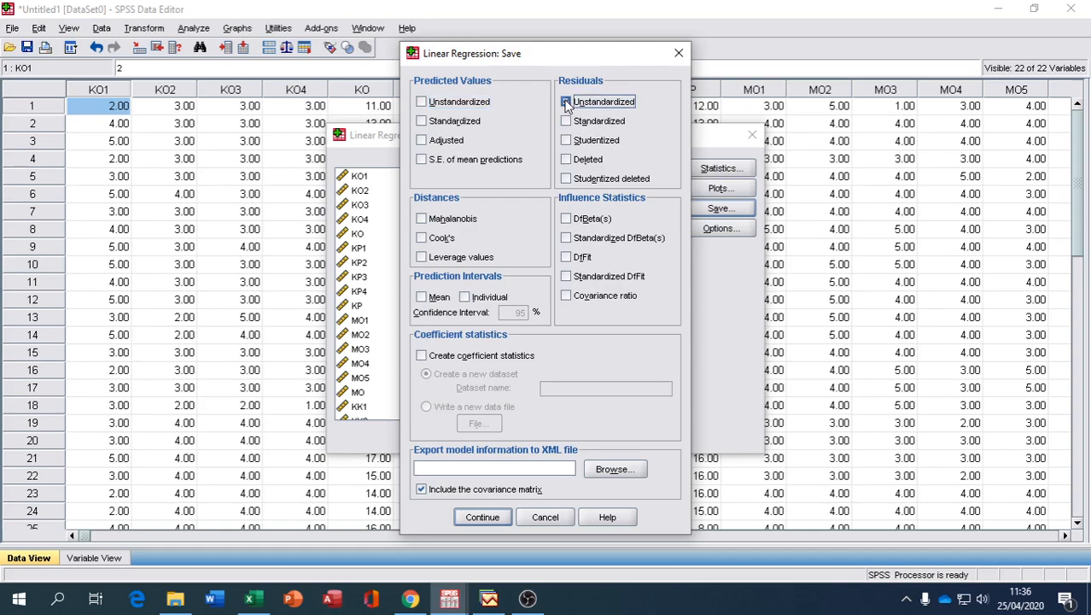
click(486, 516)
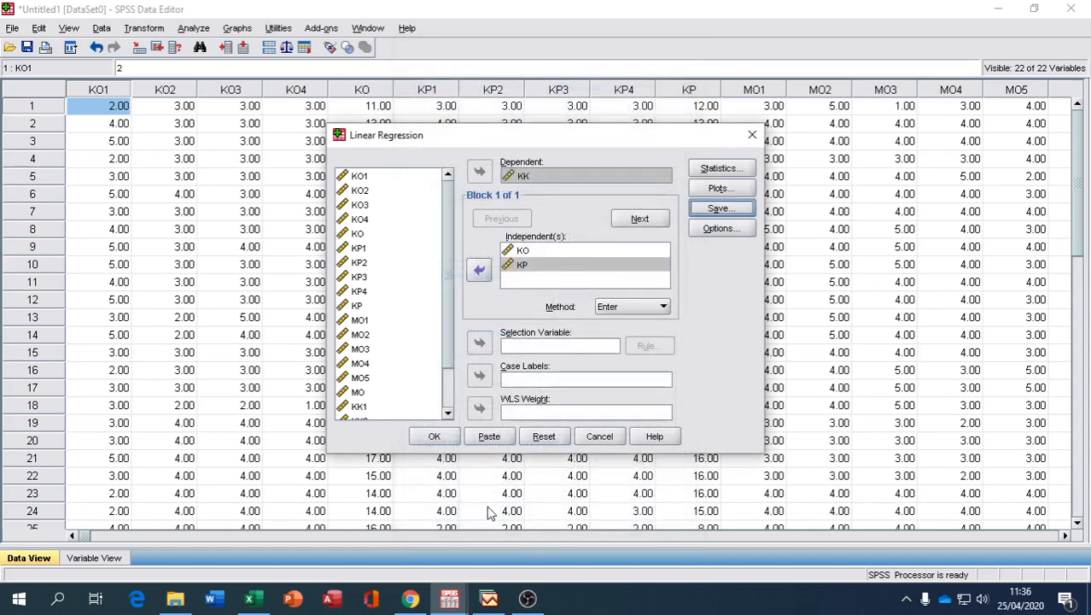
click(447, 435)
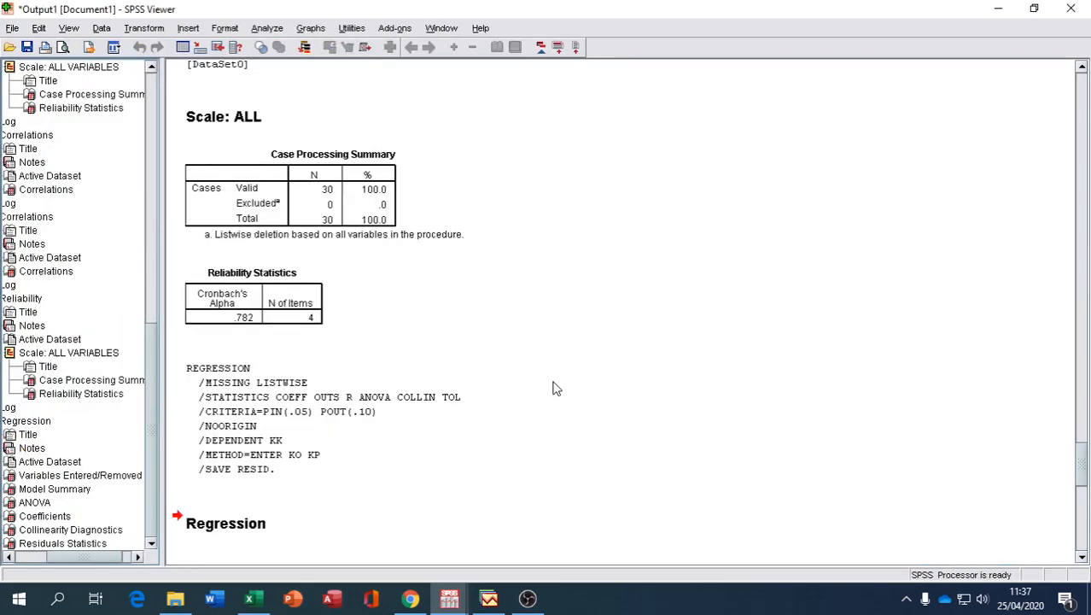
scroll(476, 231, down, 5)
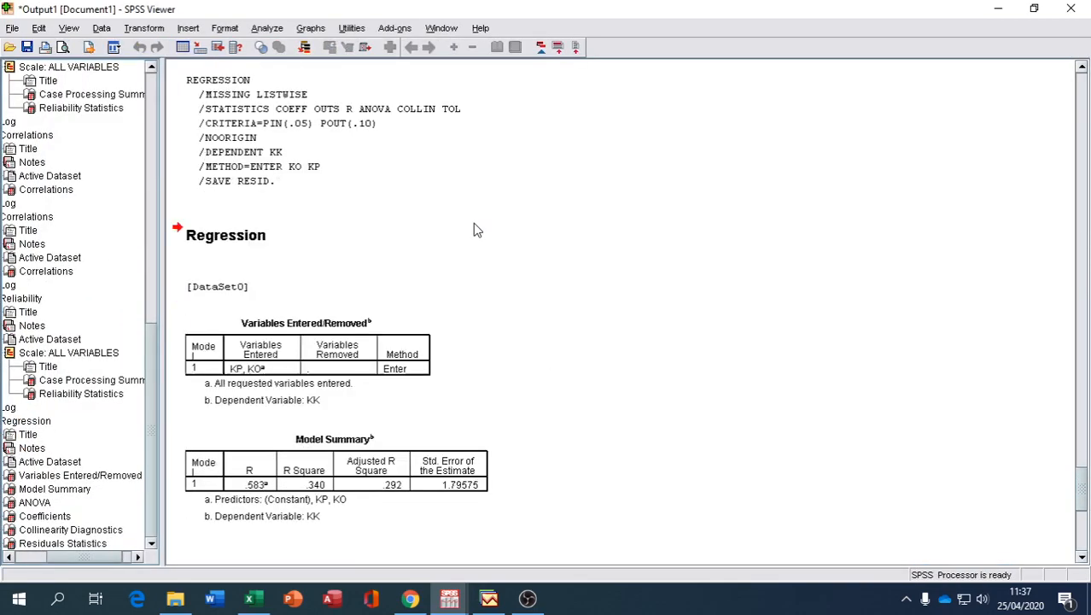
scroll(475, 230, down, 2)
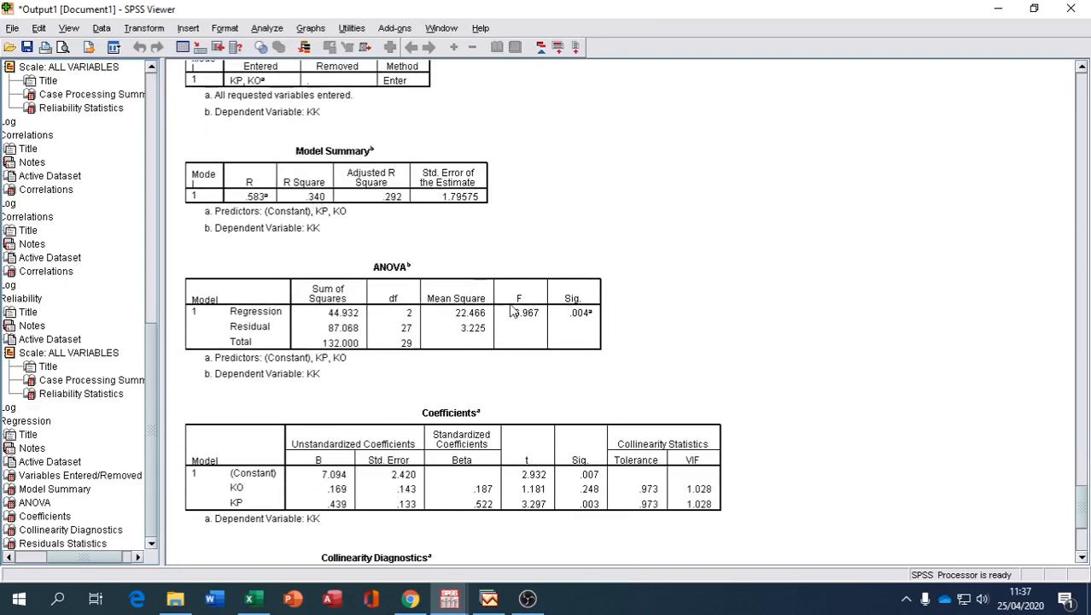
scroll(589, 491, down, 1)
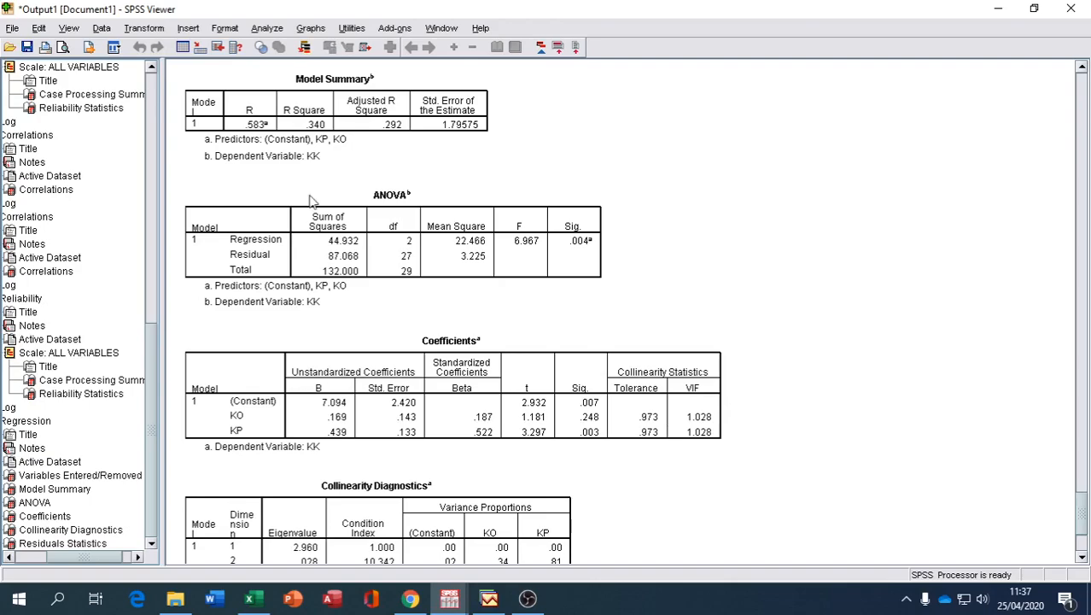
Open the Explore analysis and add Unstandardized Residual to the dependent list
click(260, 29)
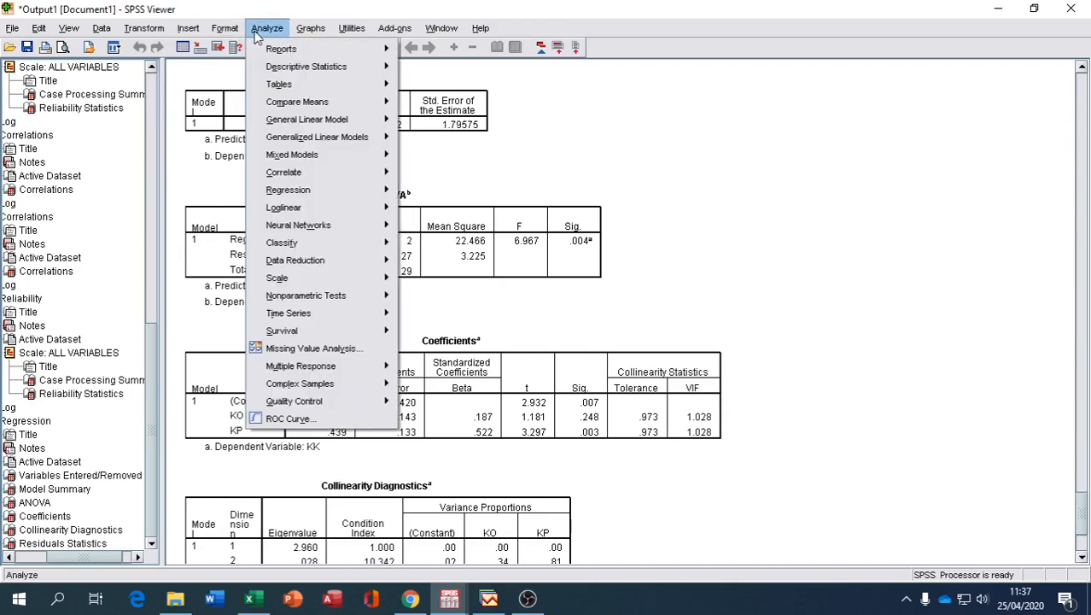
mouse_move(277, 72)
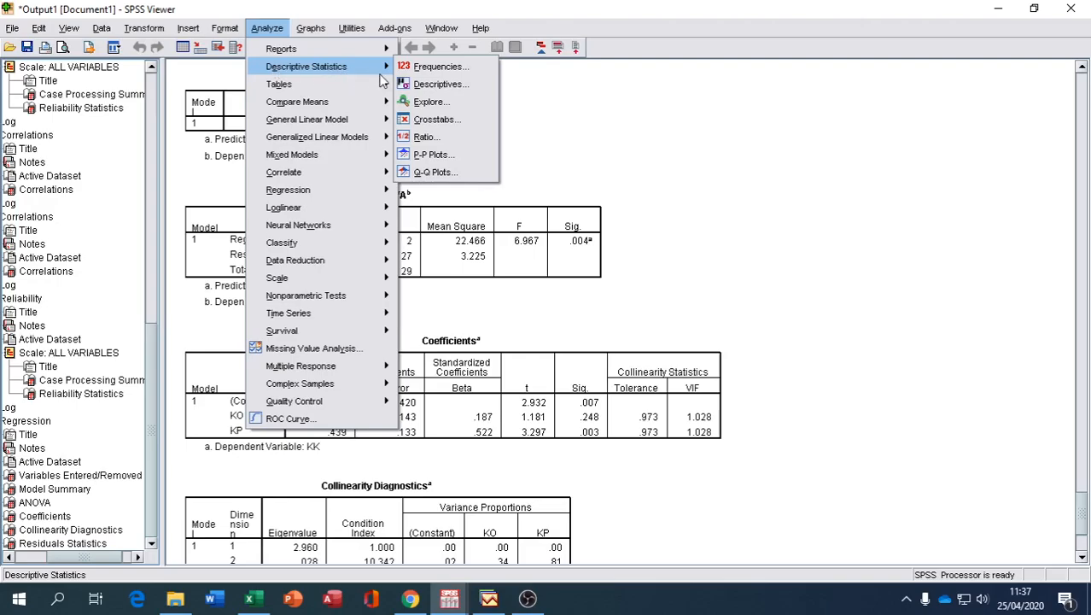
click(423, 102)
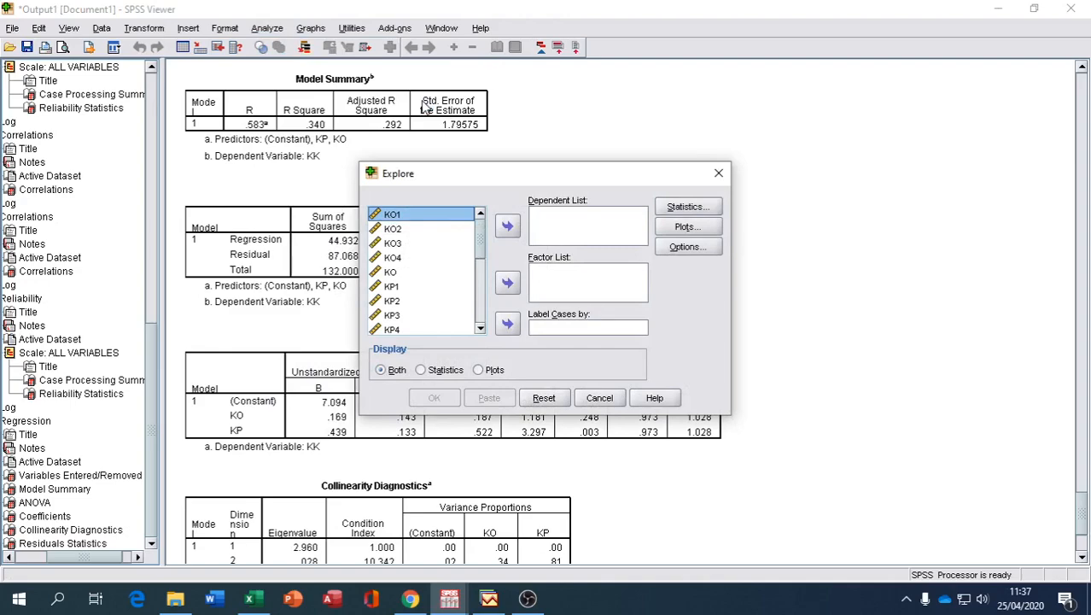
click(479, 316)
click(479, 318)
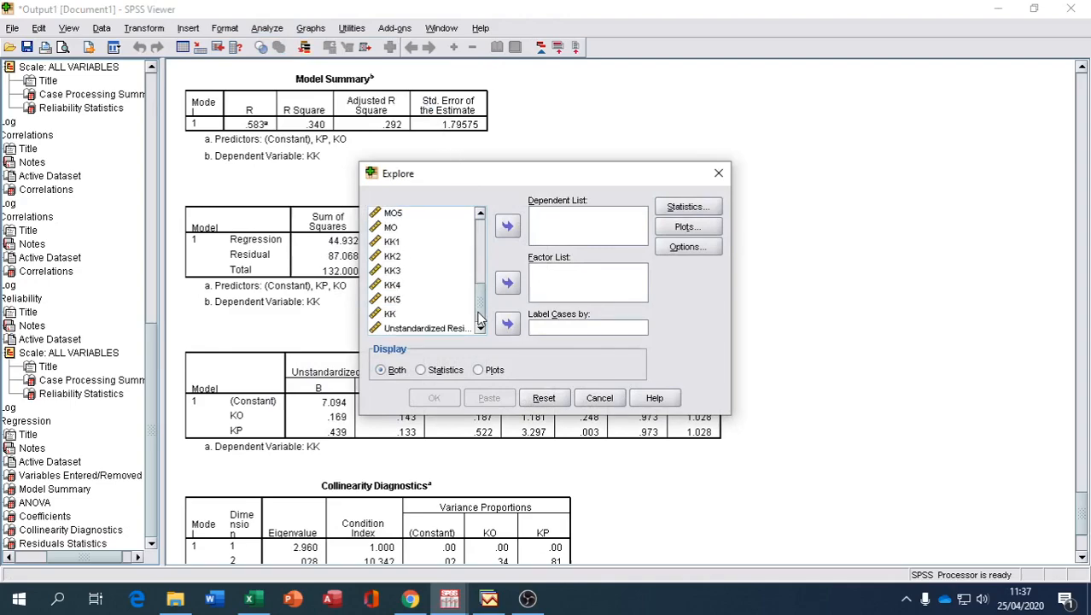
click(455, 328)
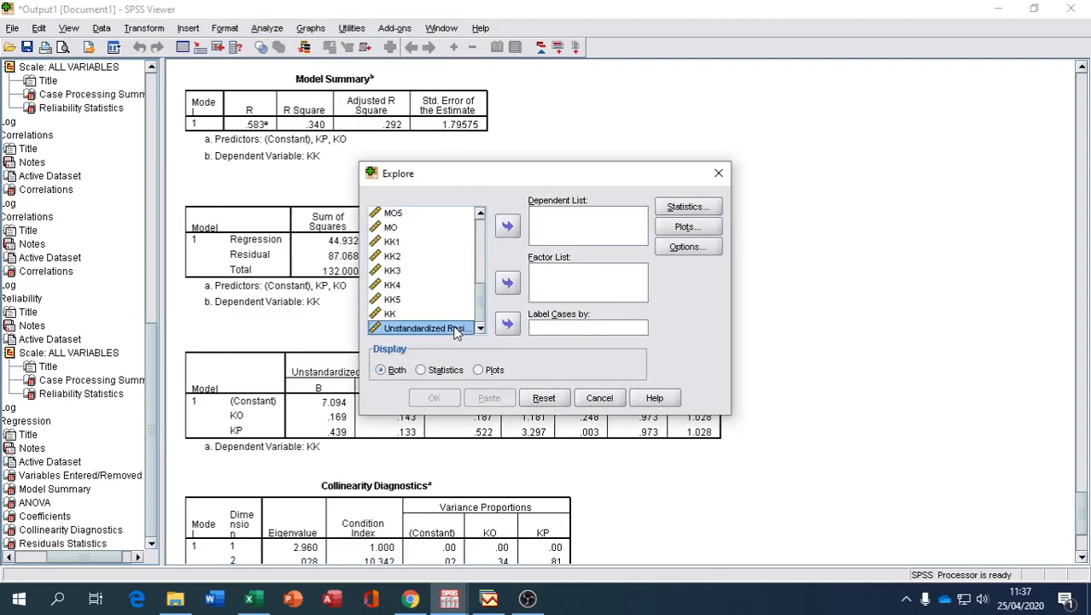
click(509, 226)
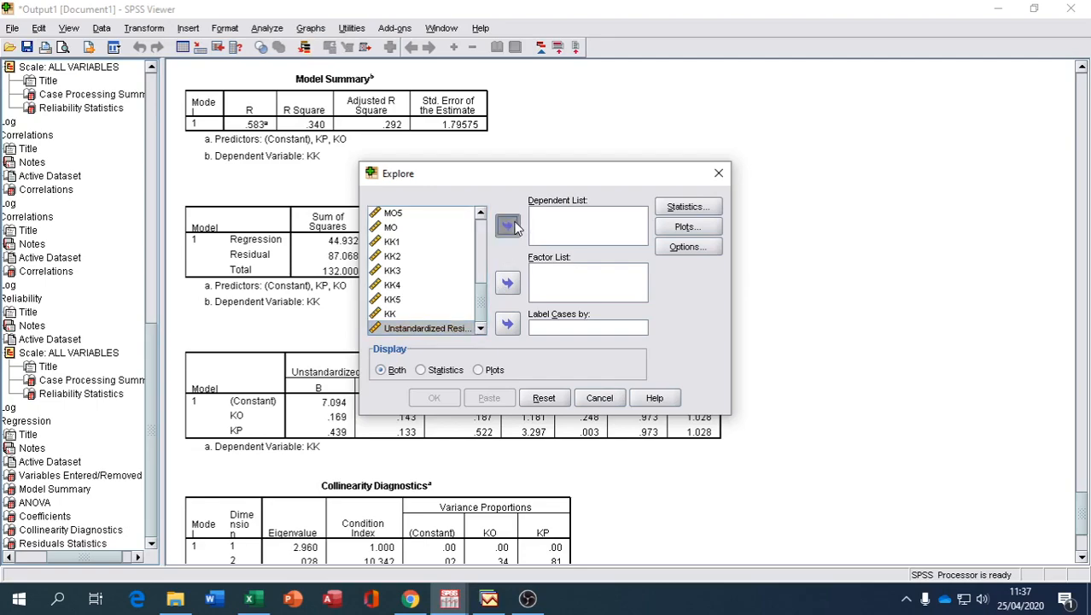
Enable normality plots with tests, run the Explore analysis and check the Tests of Normality table
click(688, 211)
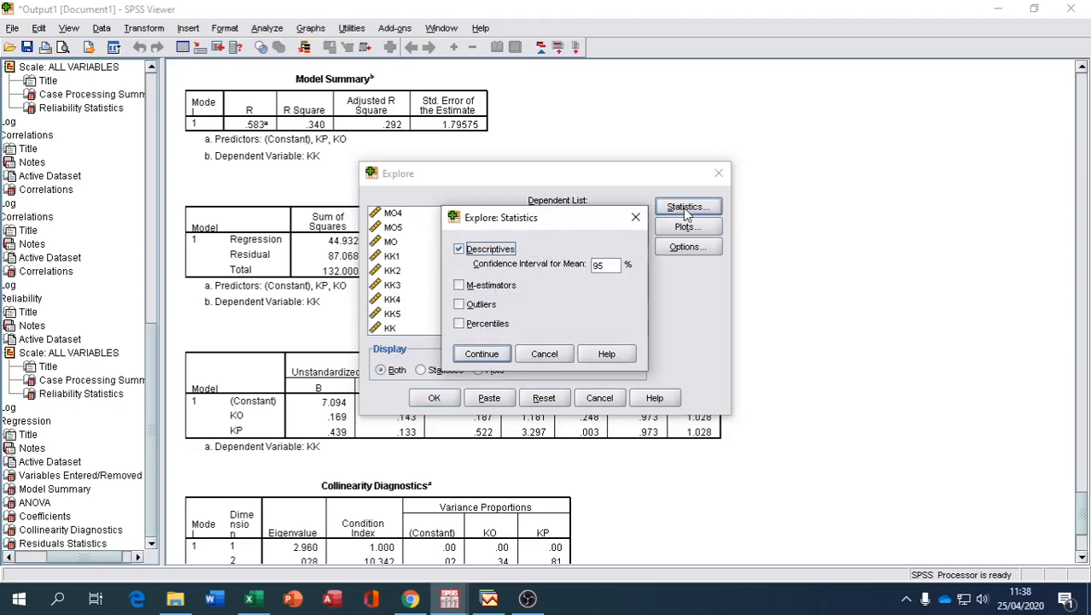
click(635, 217)
click(686, 227)
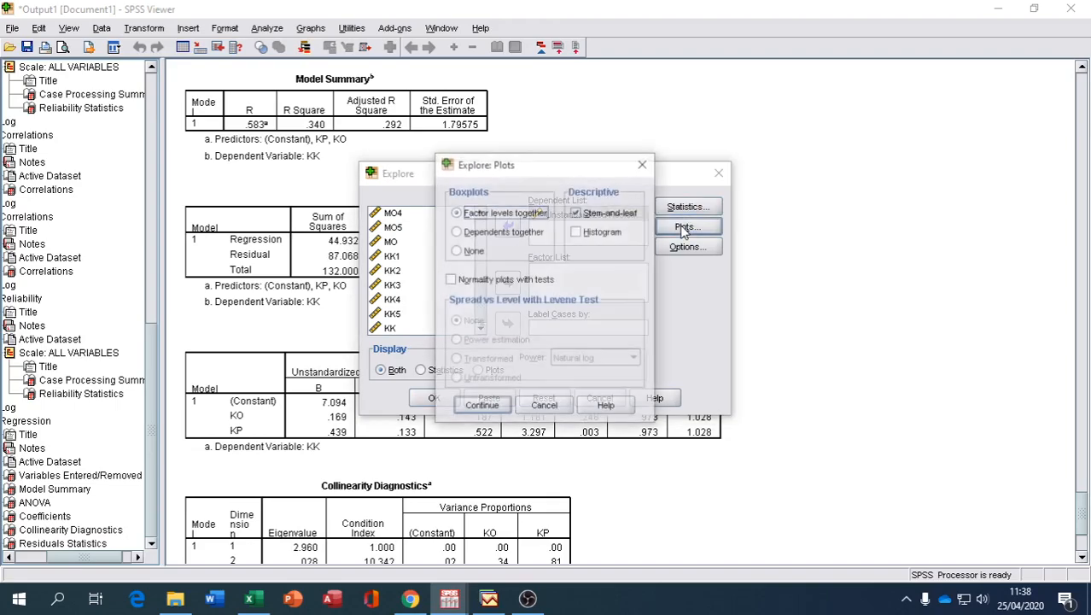
click(451, 280)
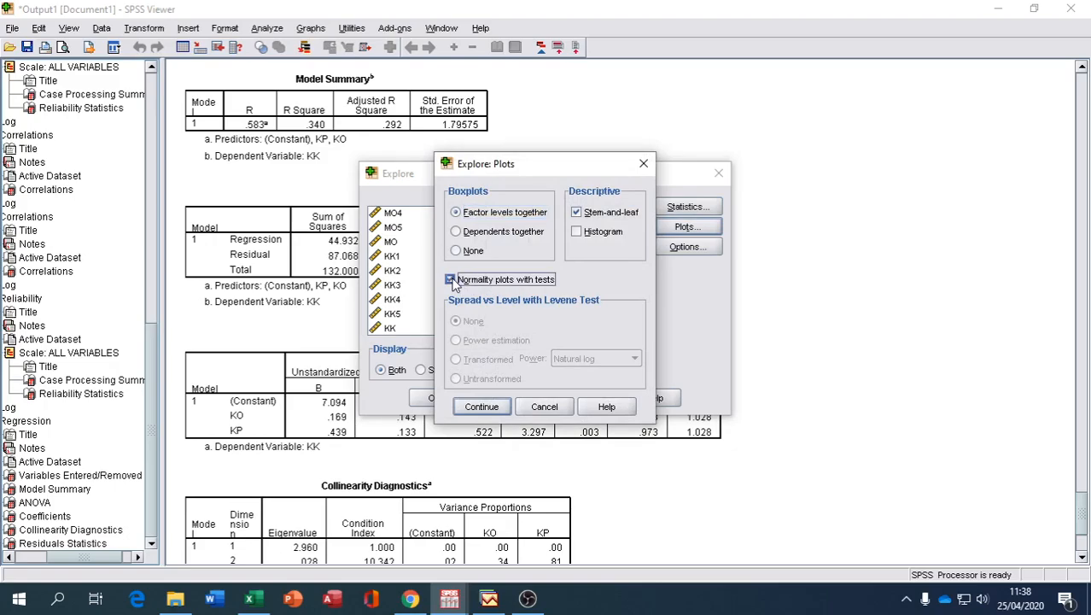
click(497, 407)
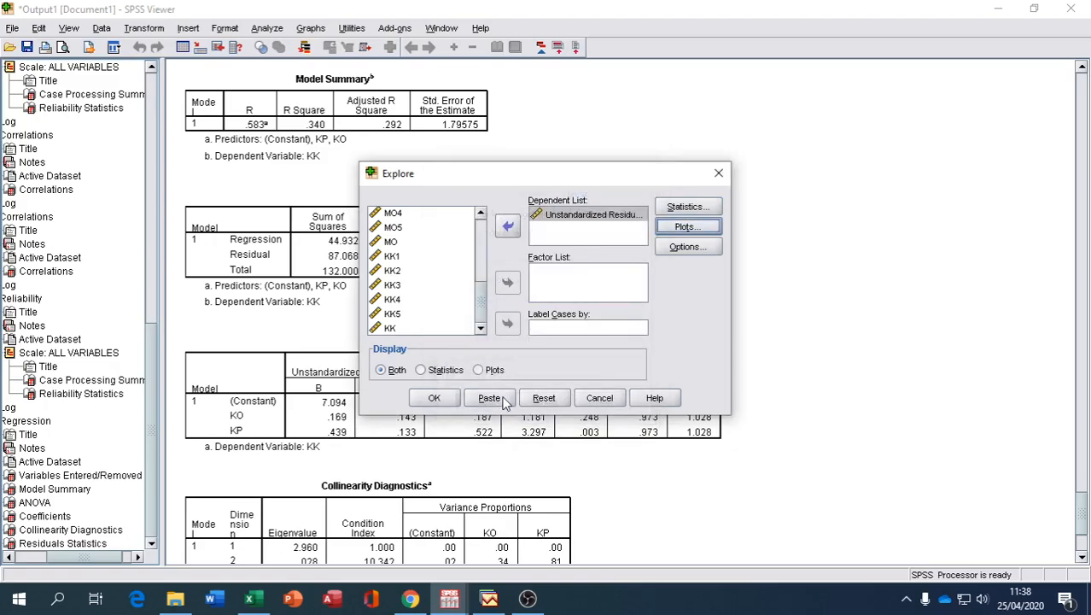
click(453, 398)
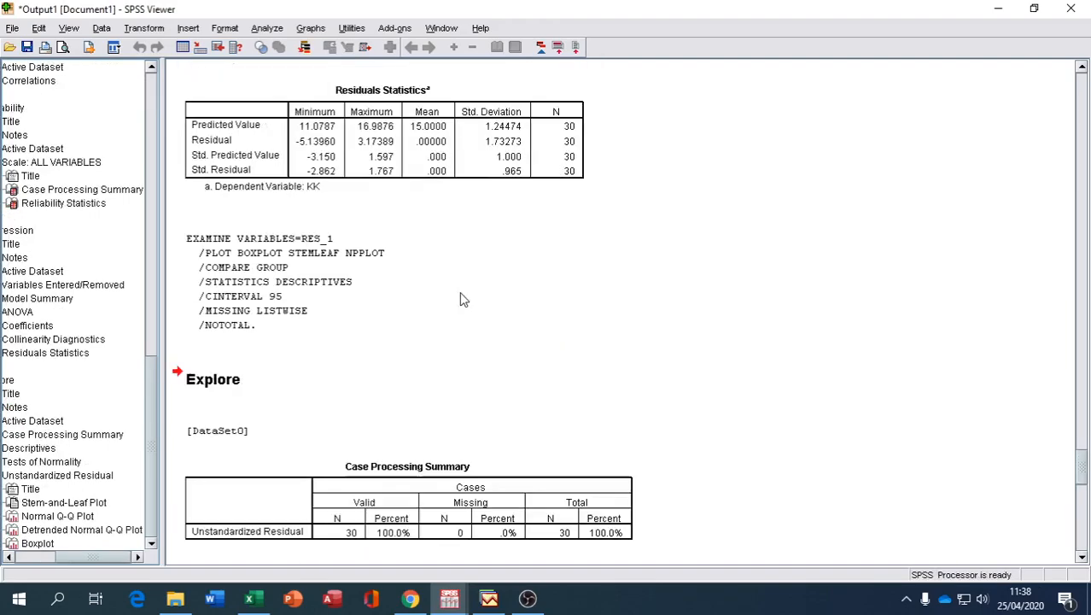
scroll(461, 299, down, 5)
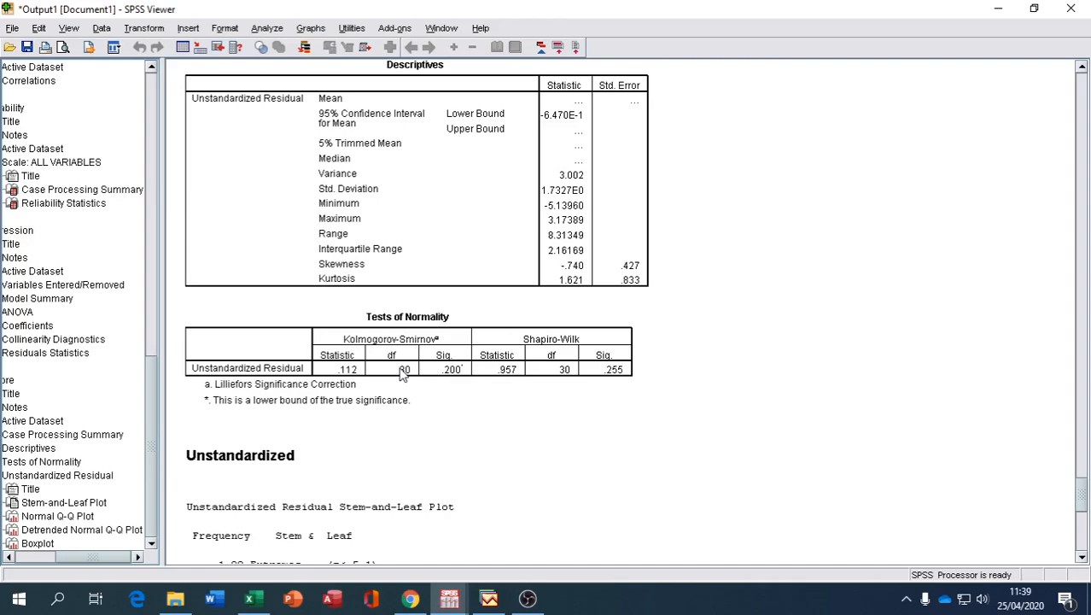
Start a Compute Variable transformation with logres_1kuadrat as the target variable
click(142, 29)
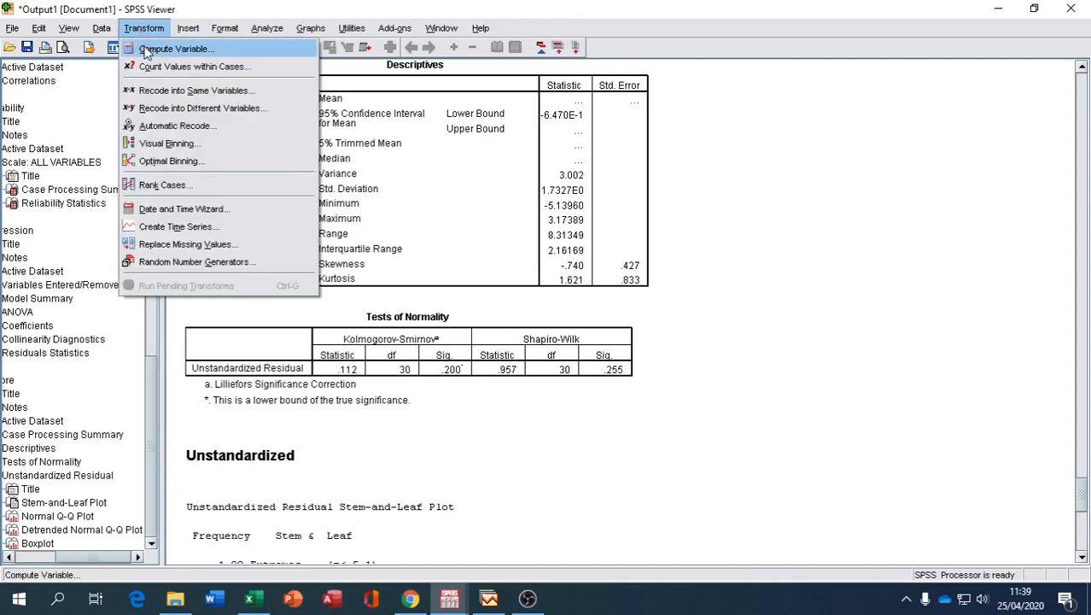
click(147, 52)
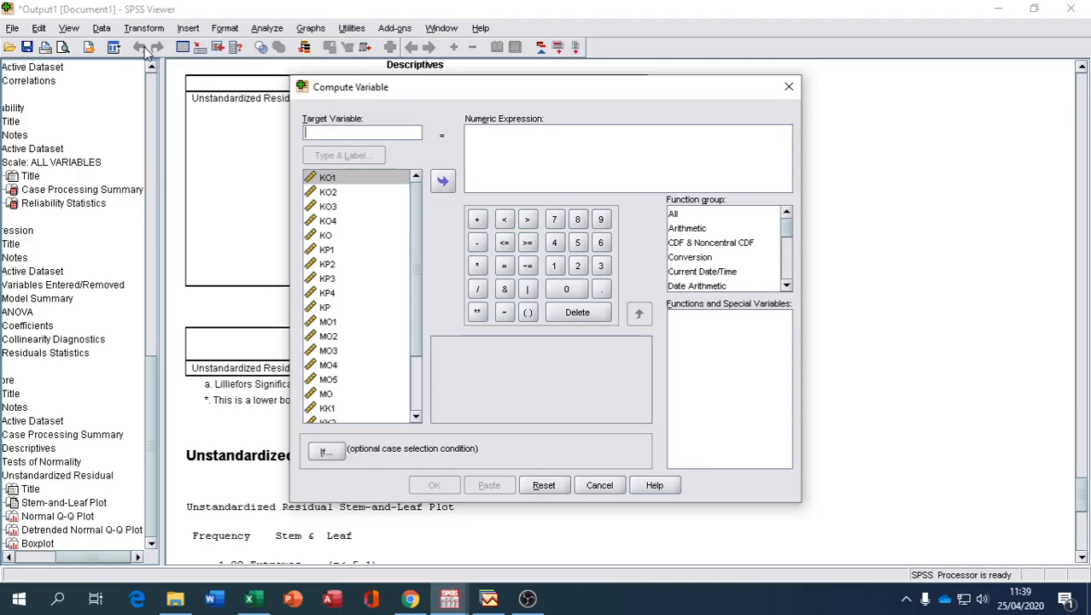
text(lo)
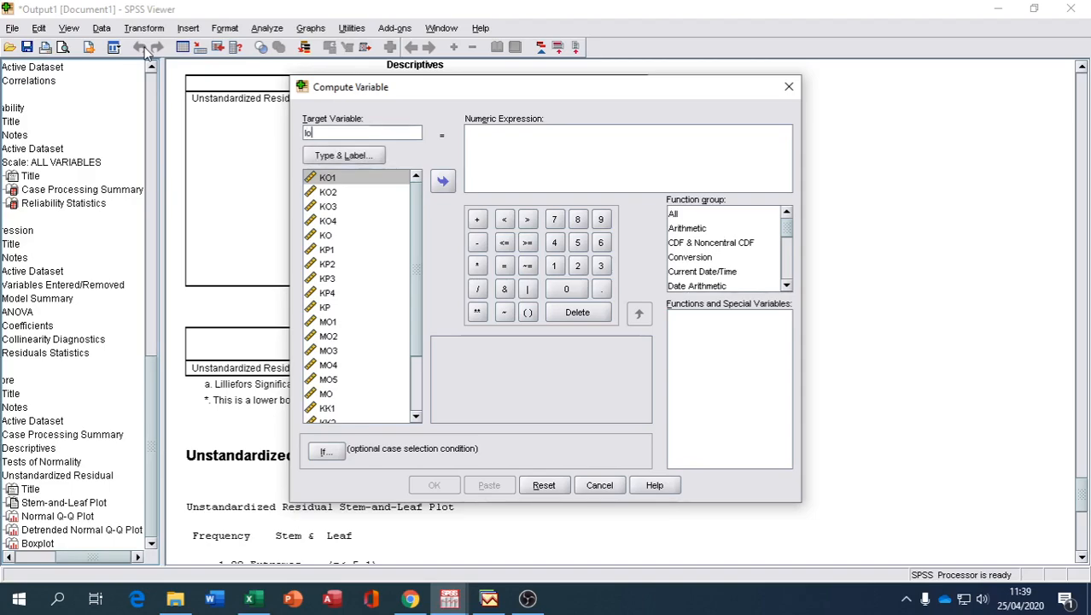
text(gres_1kuadrat)
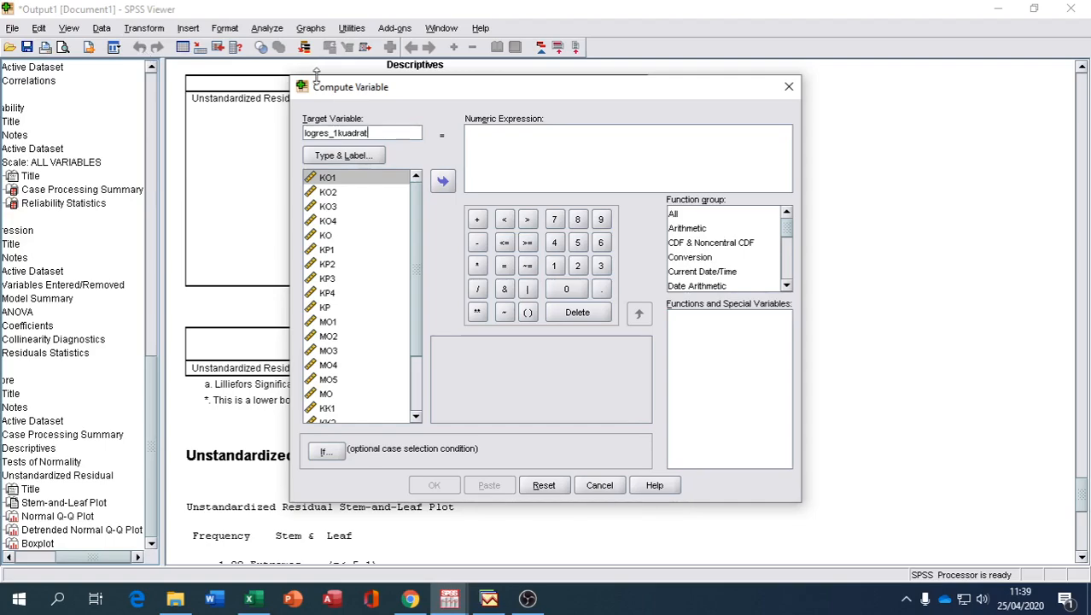
click(485, 135)
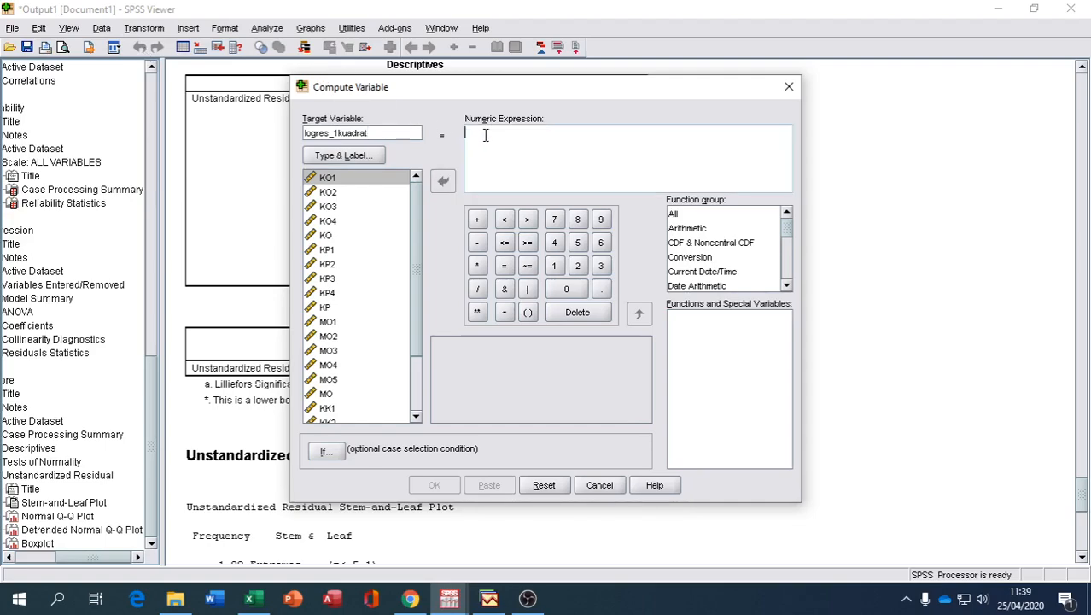
List all function groups and insert the Lg10 function into the numeric expression
click(673, 215)
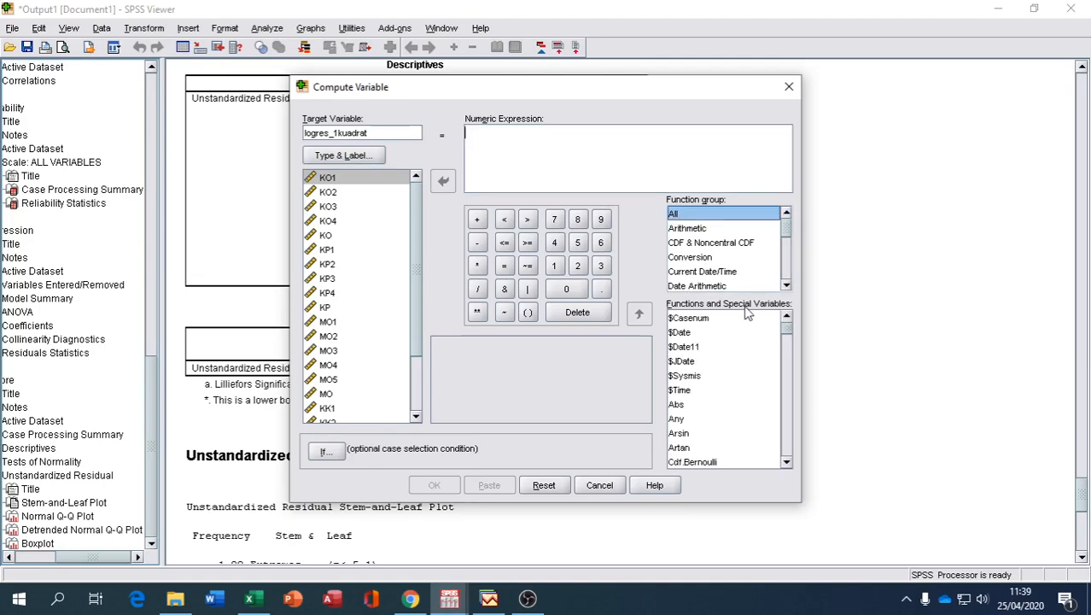
click(786, 433)
click(786, 434)
click(786, 433)
click(786, 433)
click(786, 434)
click(786, 433)
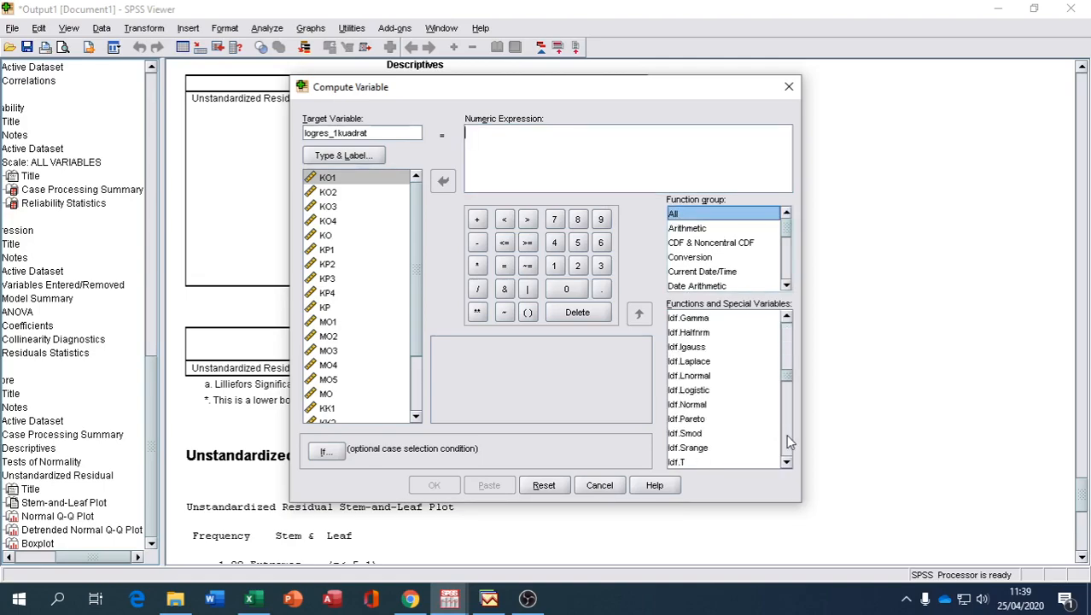
click(786, 433)
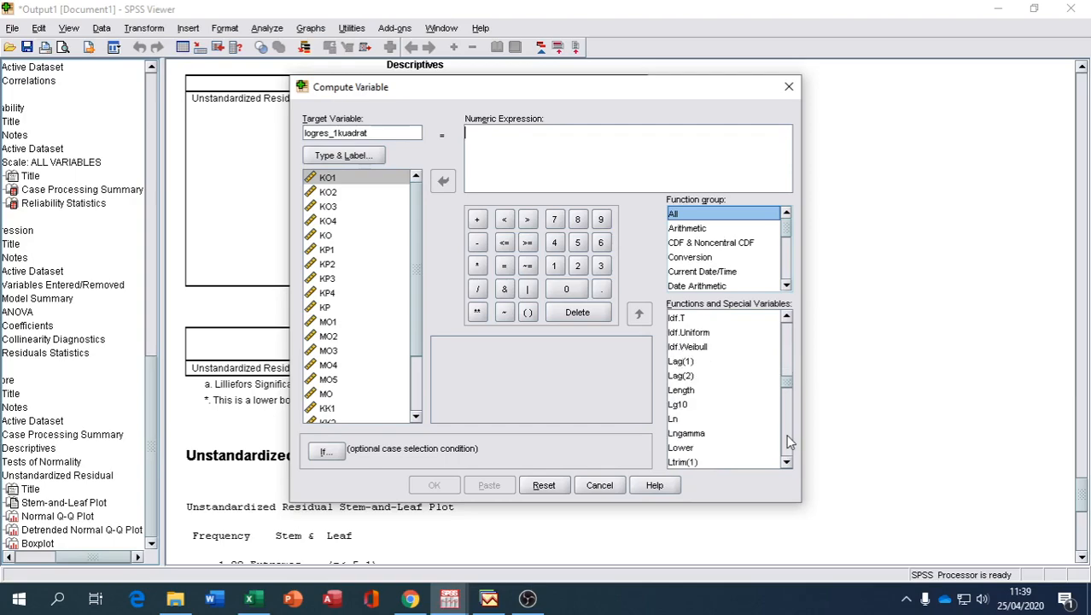
click(677, 405)
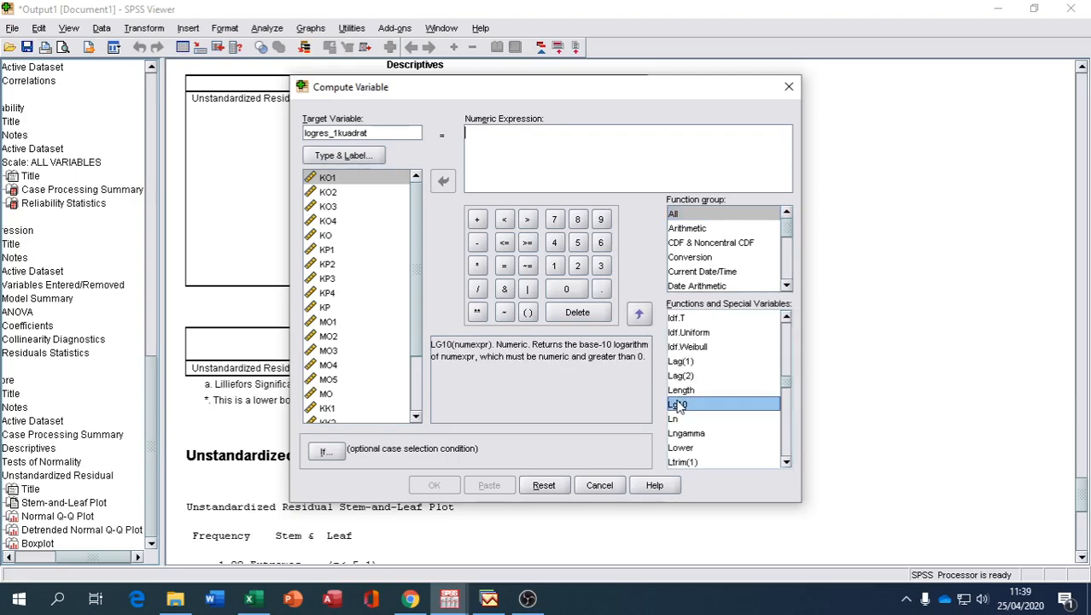
double_click(678, 405)
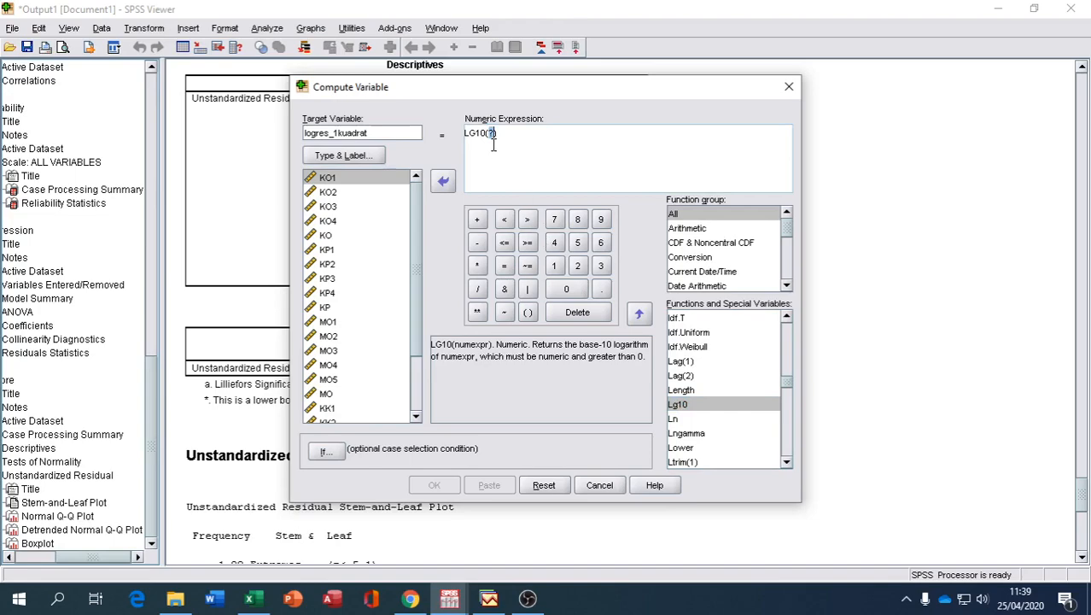
Complete the expression as LG10(RES_1*RES_1) using the Unstandardized Residual variable and compute logres_1kuadrat
click(418, 392)
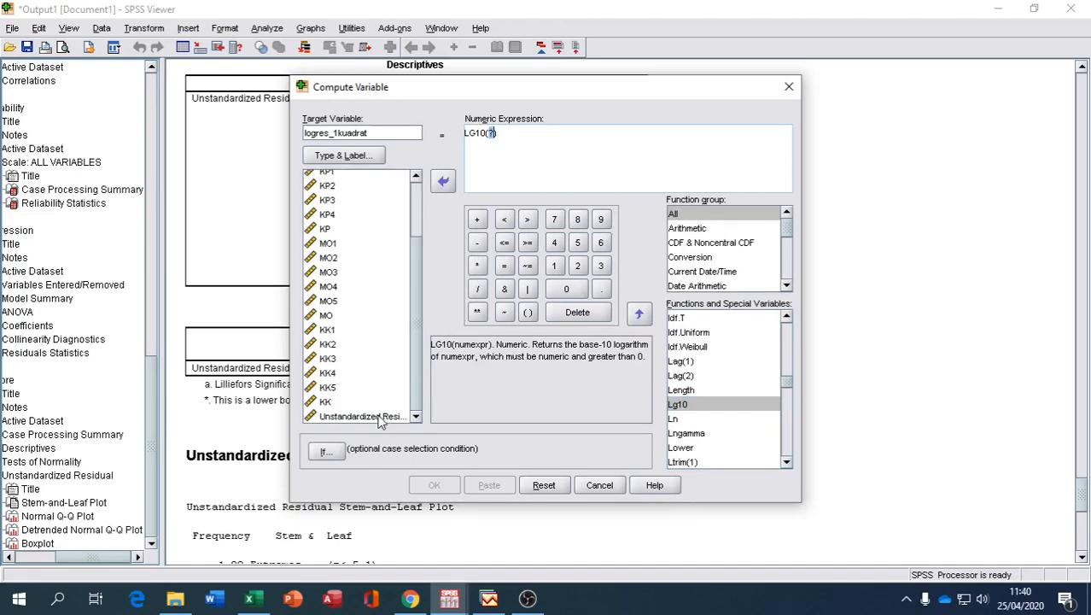
click(375, 416)
click(442, 181)
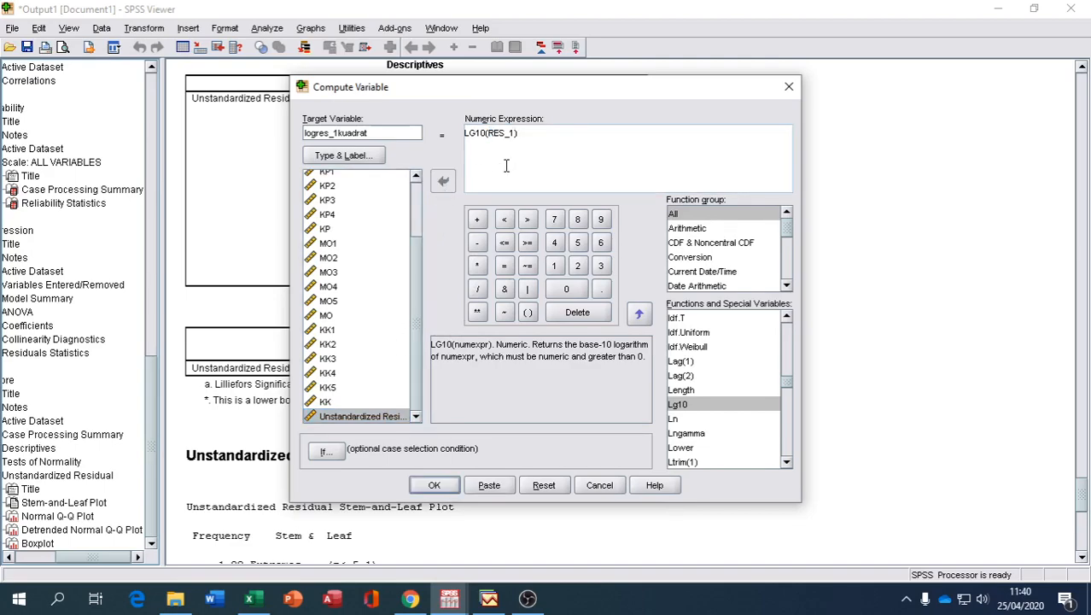
text(*)
click(374, 419)
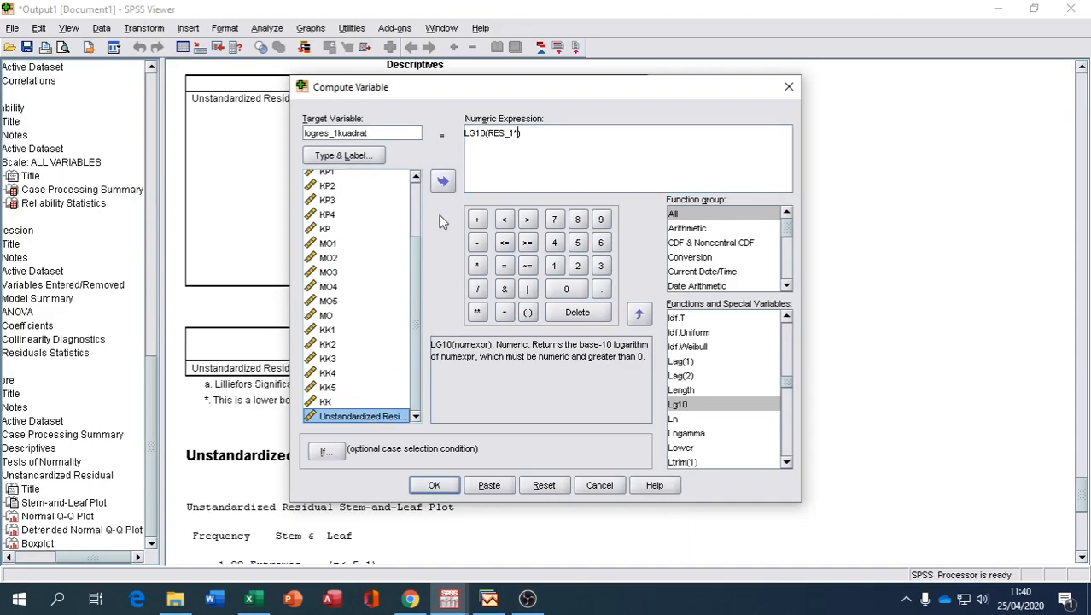
click(442, 181)
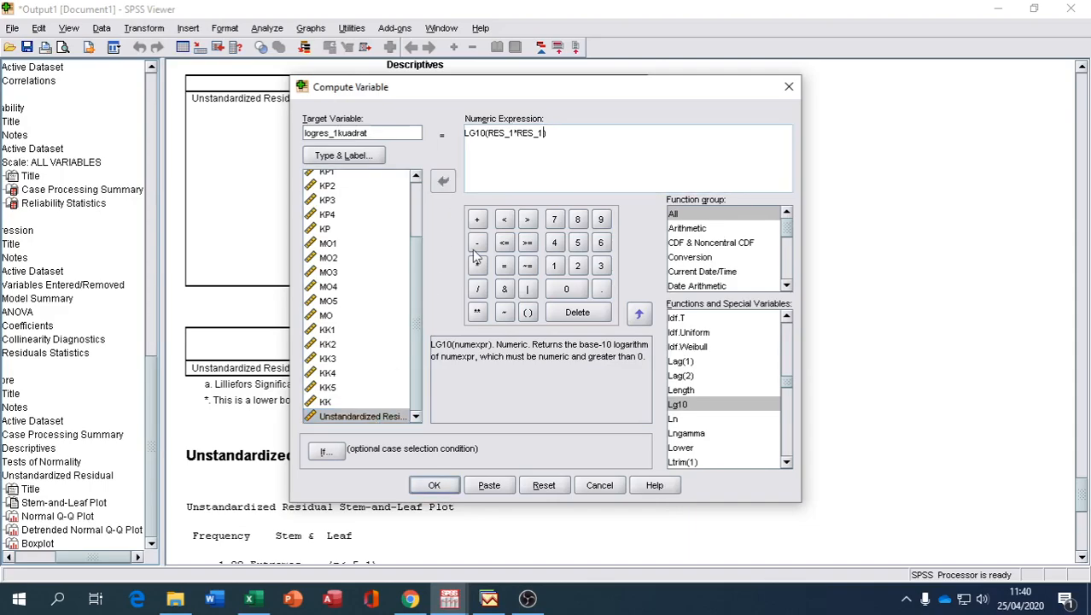
click(435, 485)
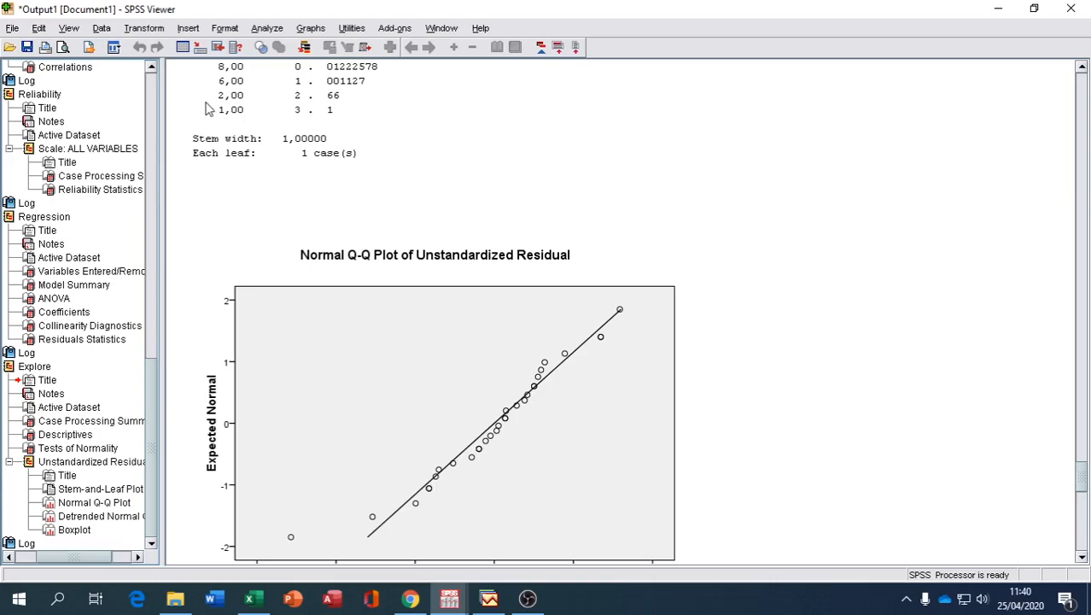
Open the linear regression setup and replace the dependent variable KK with logres_1kuadrat
click(266, 27)
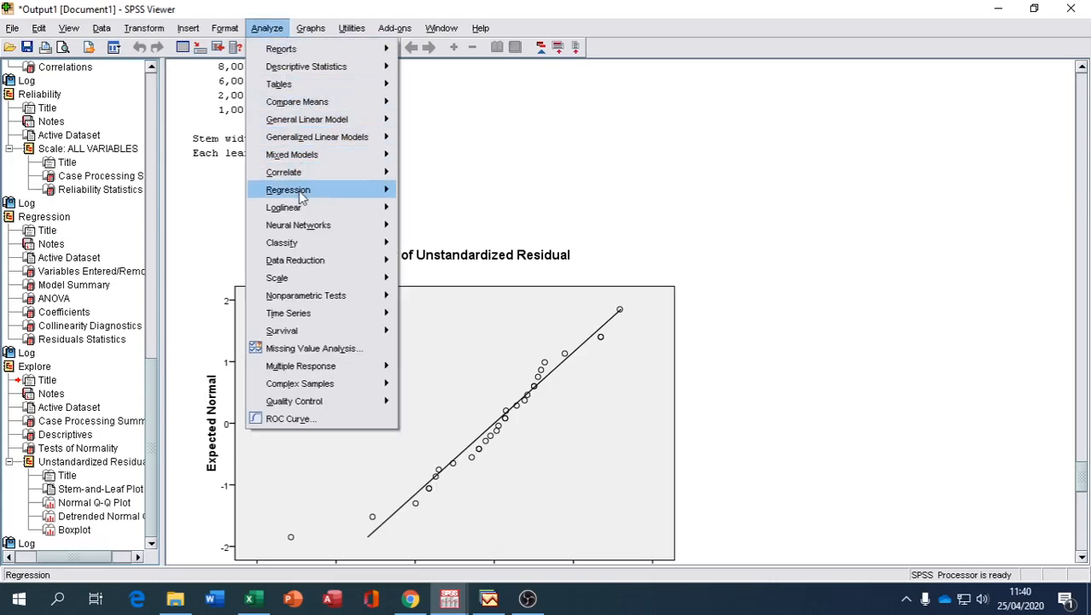
mouse_move(301, 196)
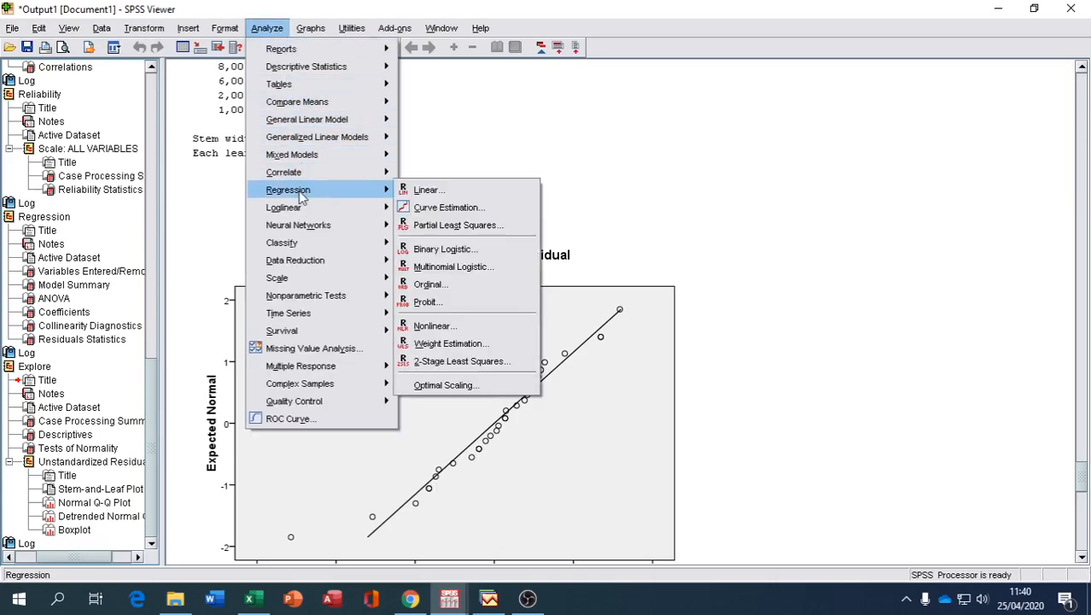
click(408, 191)
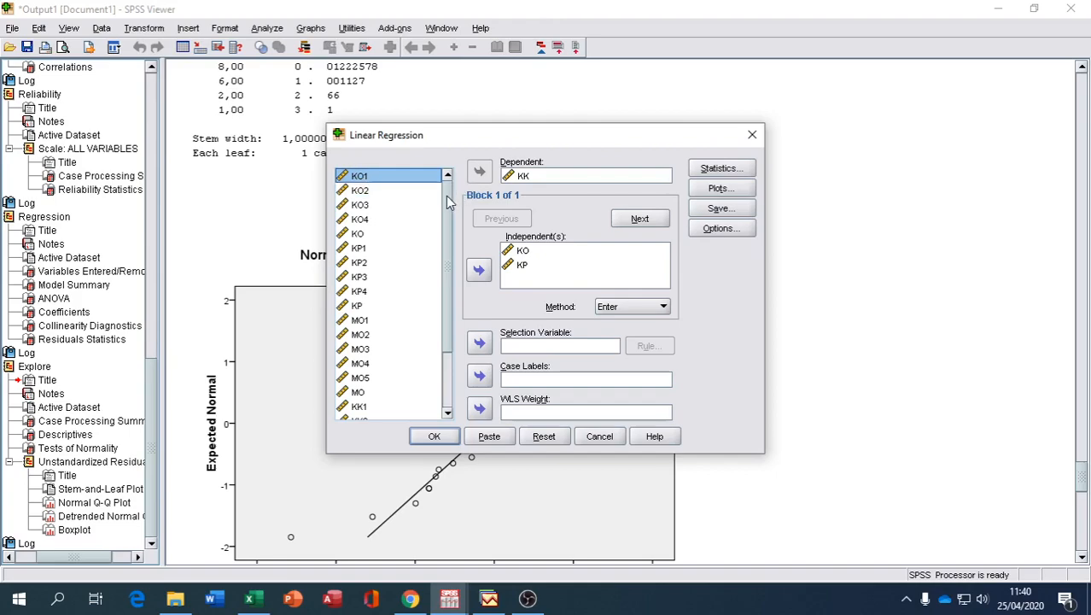
scroll(439, 298, down, 2)
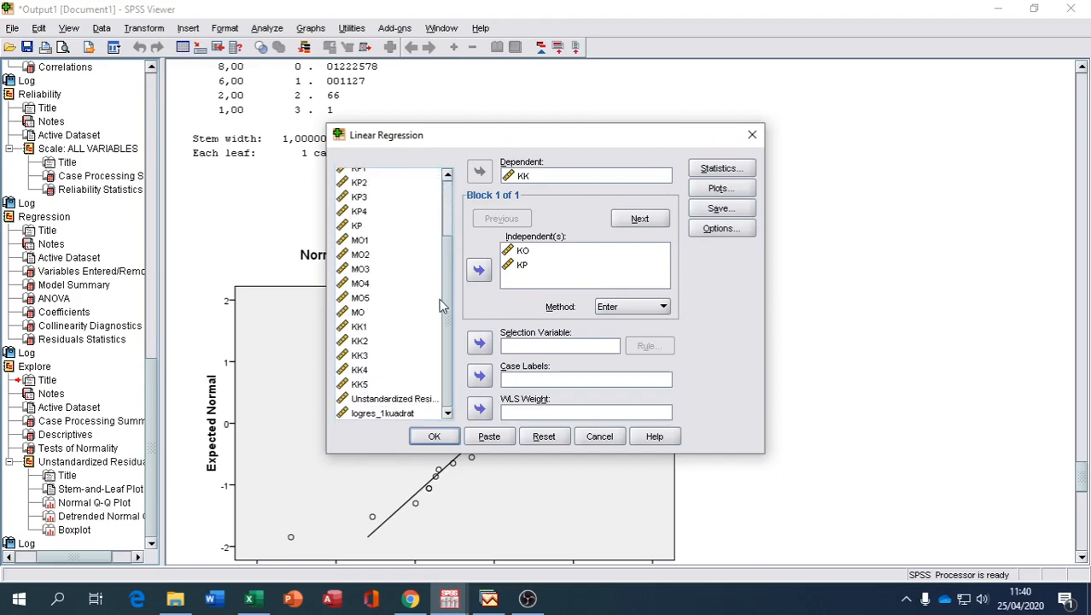
click(371, 417)
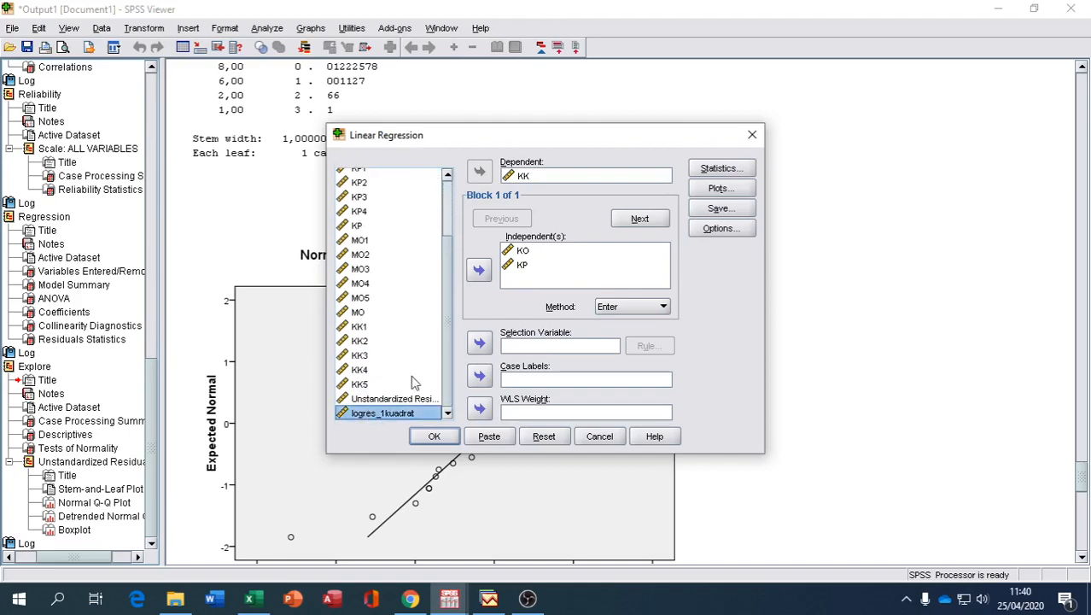
click(518, 177)
click(479, 172)
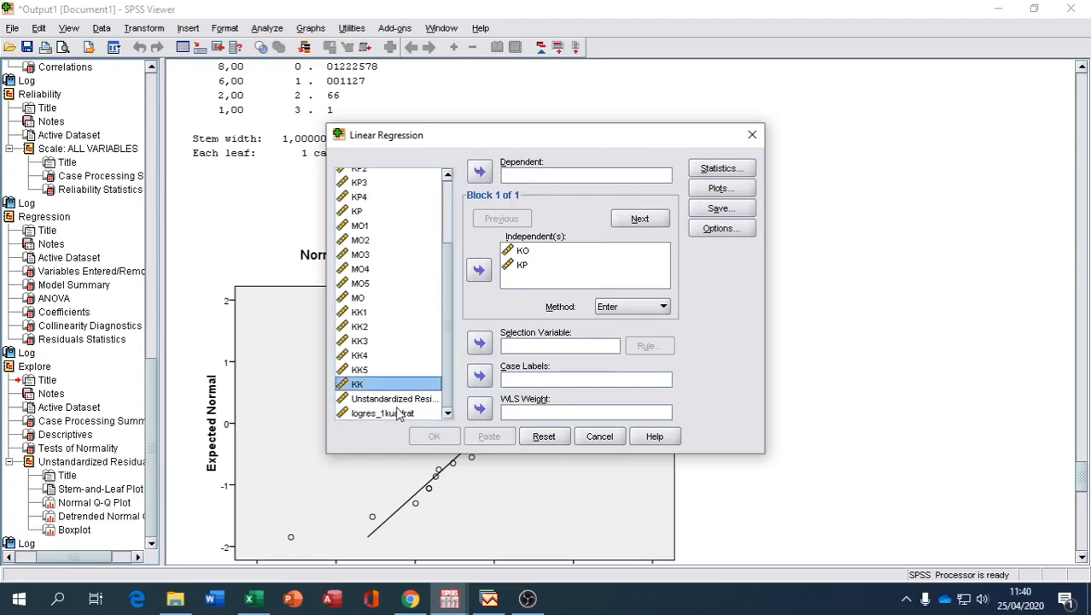
click(382, 413)
click(479, 173)
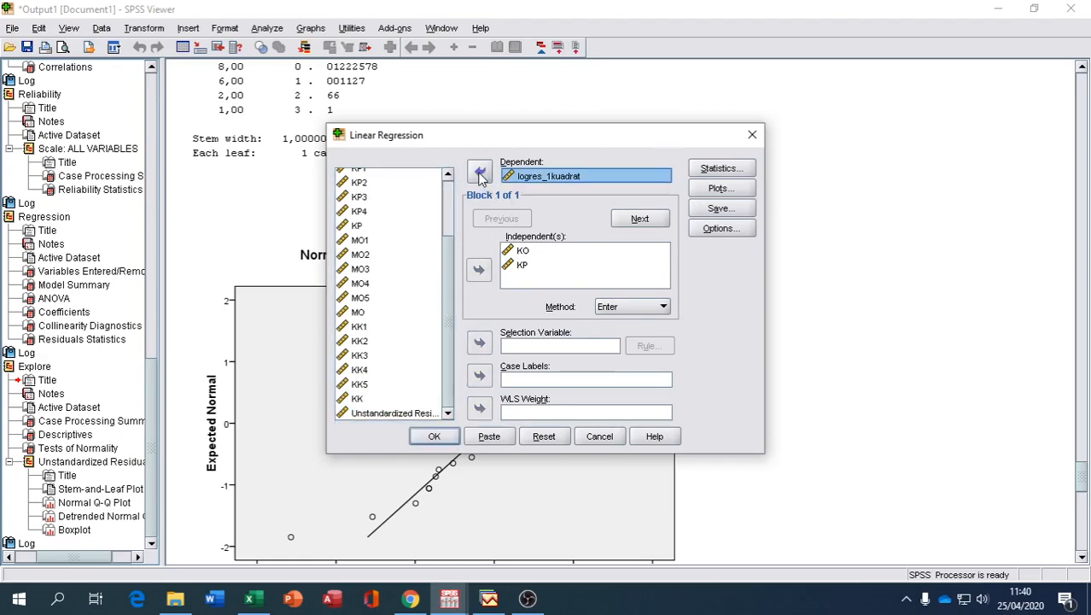
Run the regression on logres_1kuadrat and review its model summary, ANOVA and coefficients tables
click(453, 436)
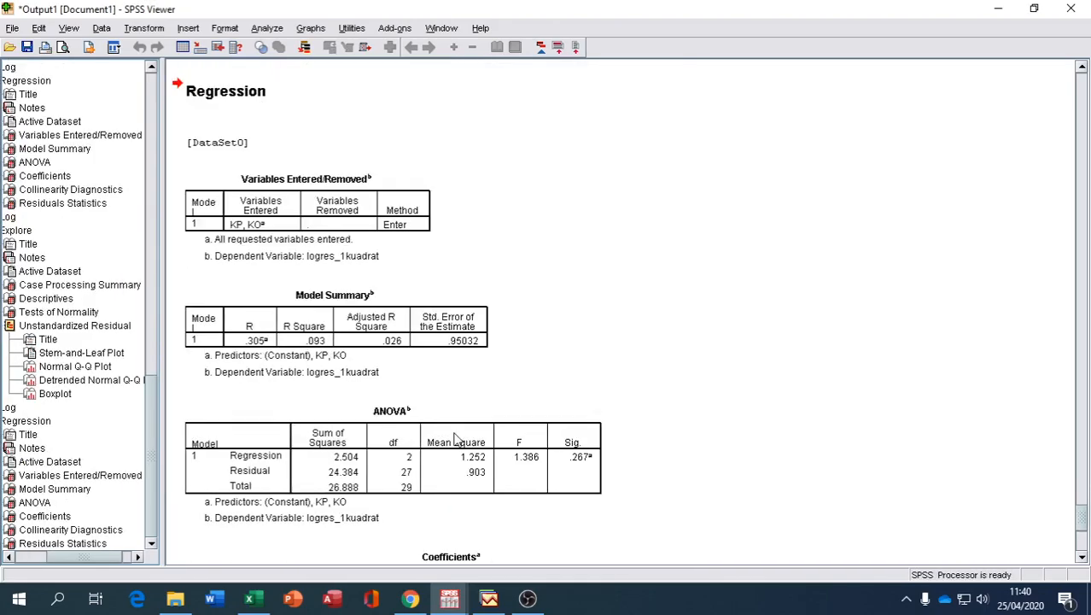
scroll(455, 439, down, 2)
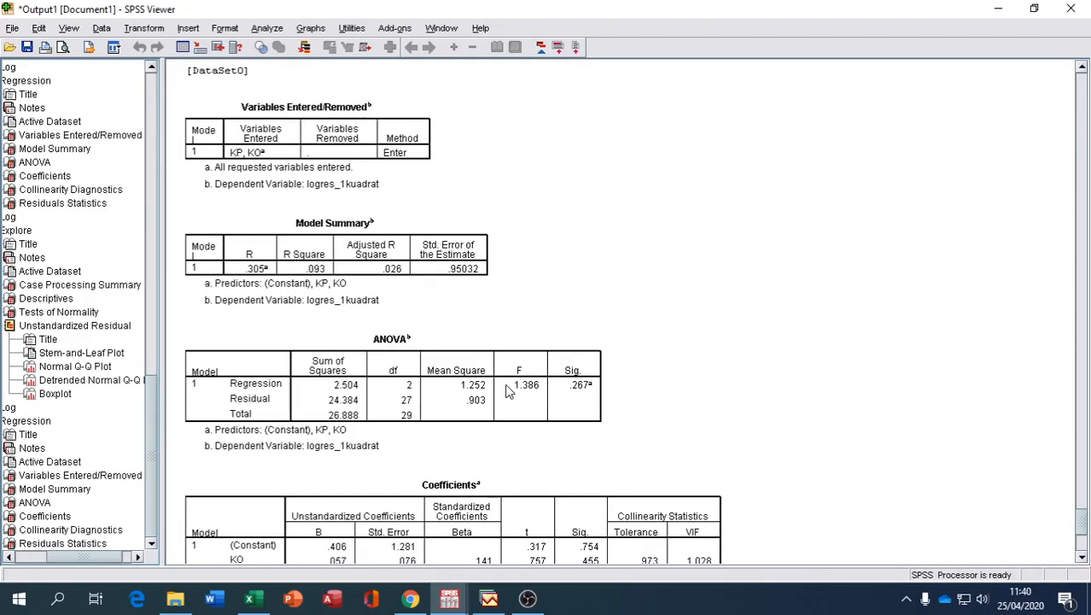
scroll(508, 384, down, 2)
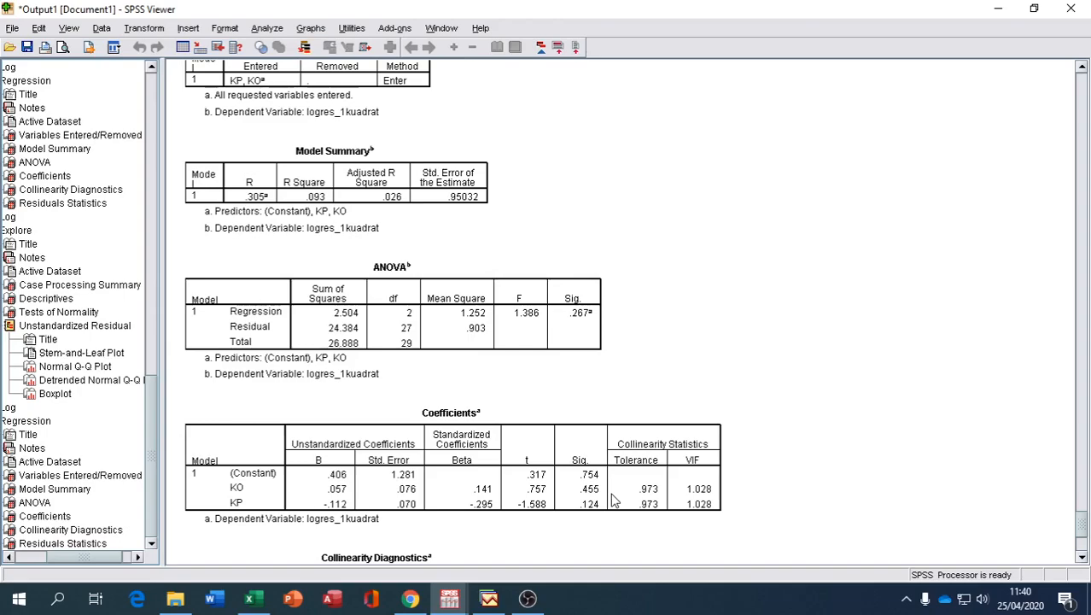
click(268, 28)
mouse_move(270, 176)
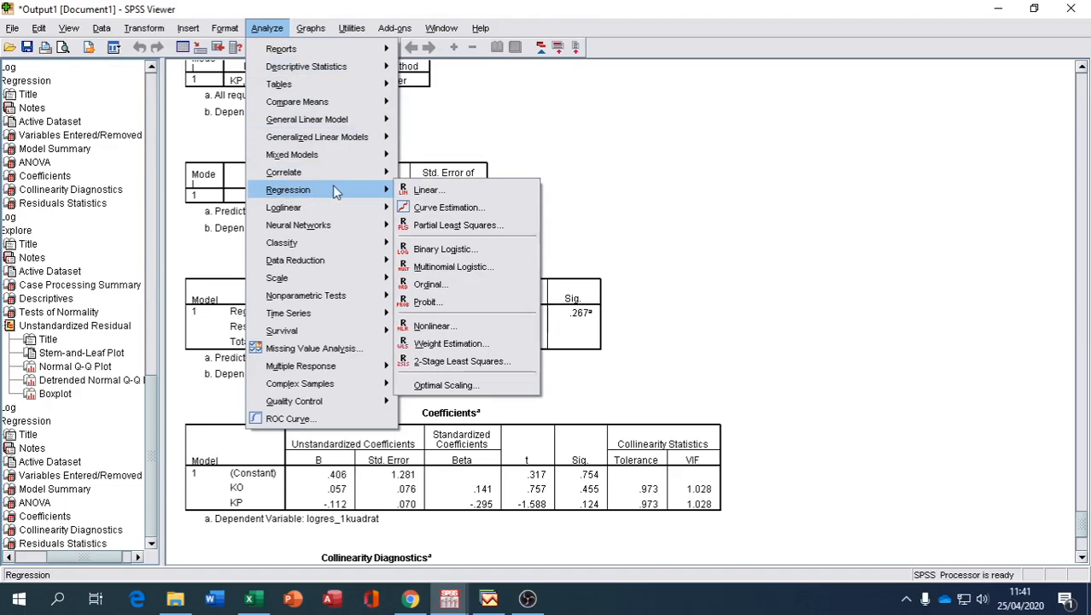
click(416, 192)
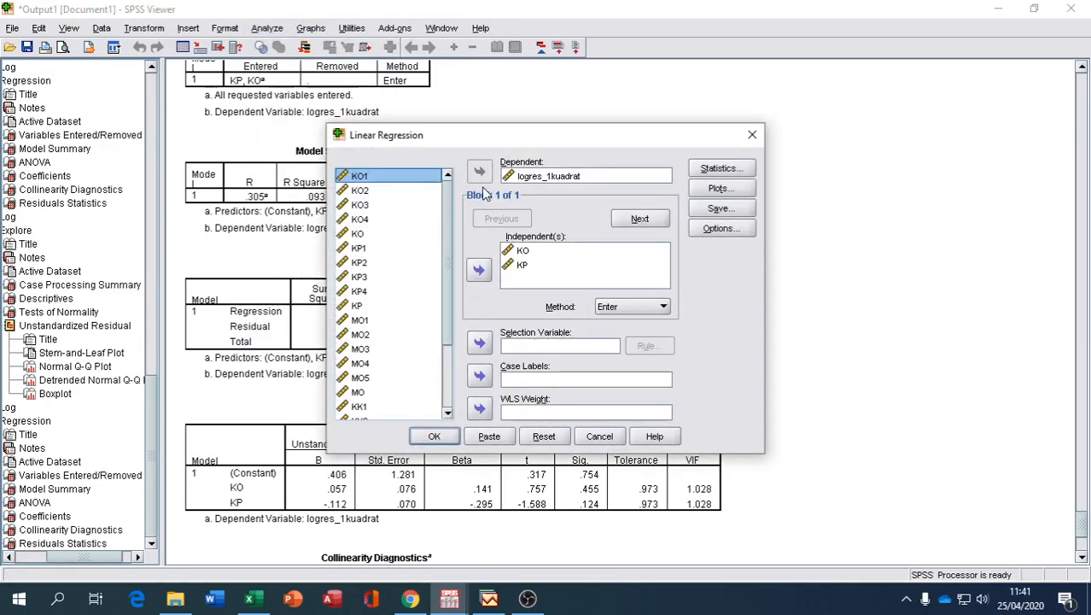
click(752, 137)
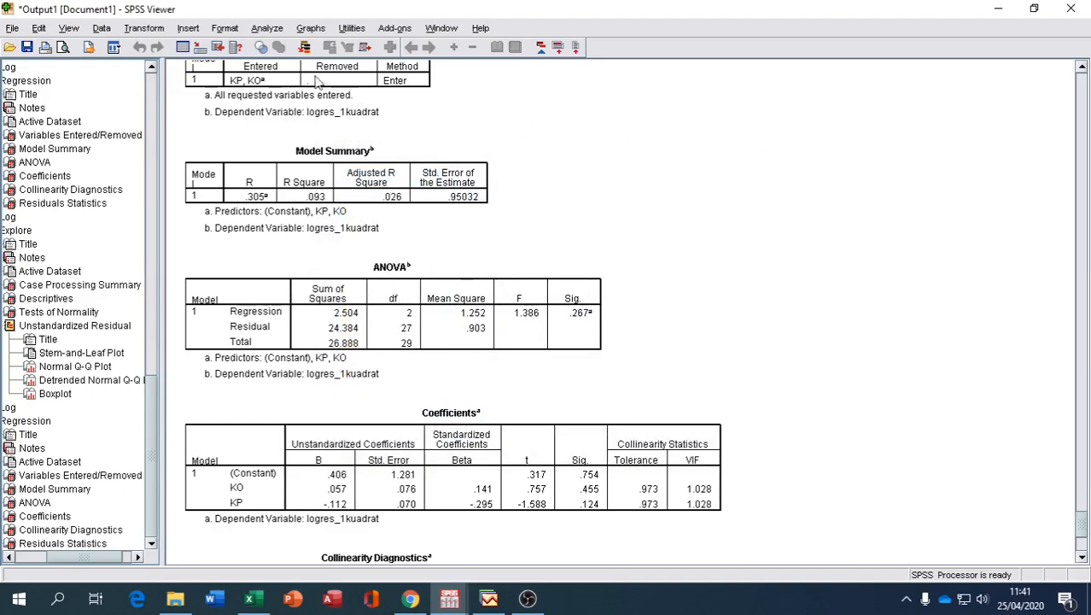
Start a new Compute Variable transformation with KOMO as the target variable and clear the old numeric expression
click(155, 29)
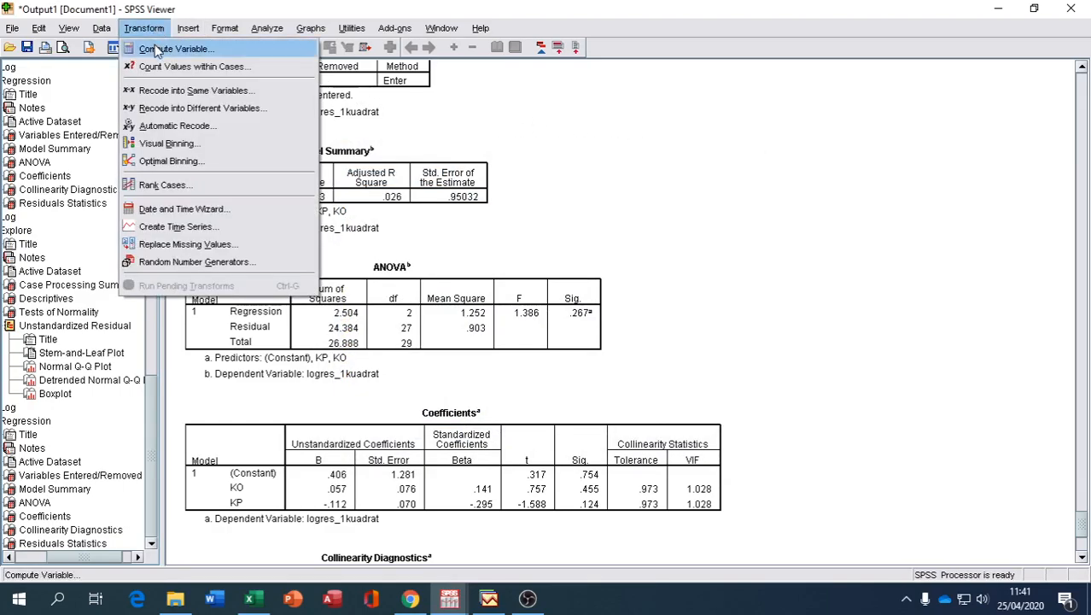
click(153, 48)
drag(369, 135, 304, 139)
text(KOMO)
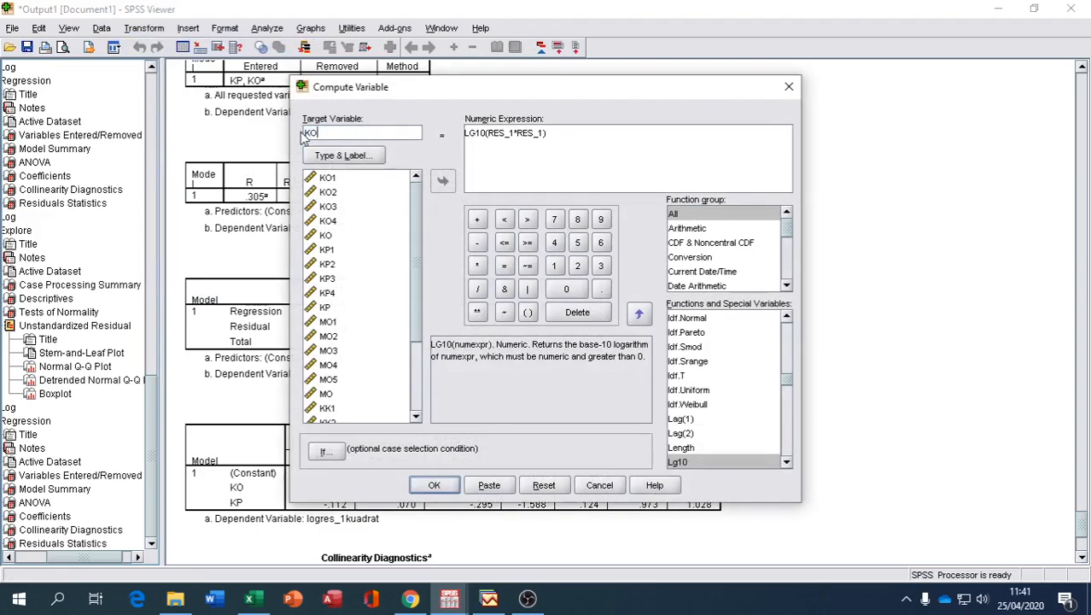
click(548, 133)
key(BackSpace)
key(BackSpace)
key(BackSpace)
key(BackSpace)
key(BackSpace)
key(BackSpace)
key(BackSpace)
key(BackSpace)
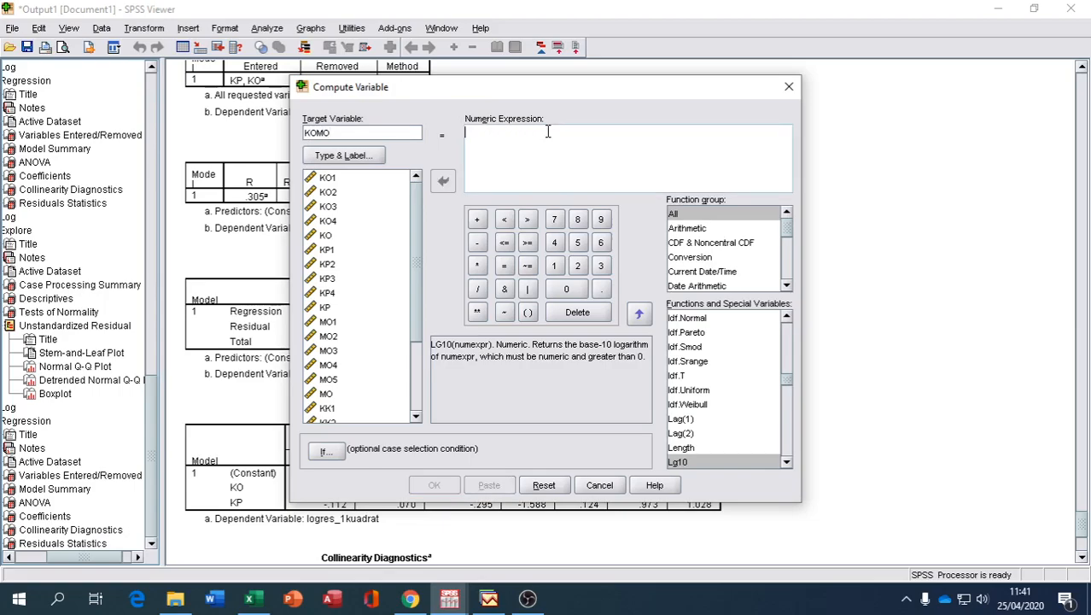
text(KO)
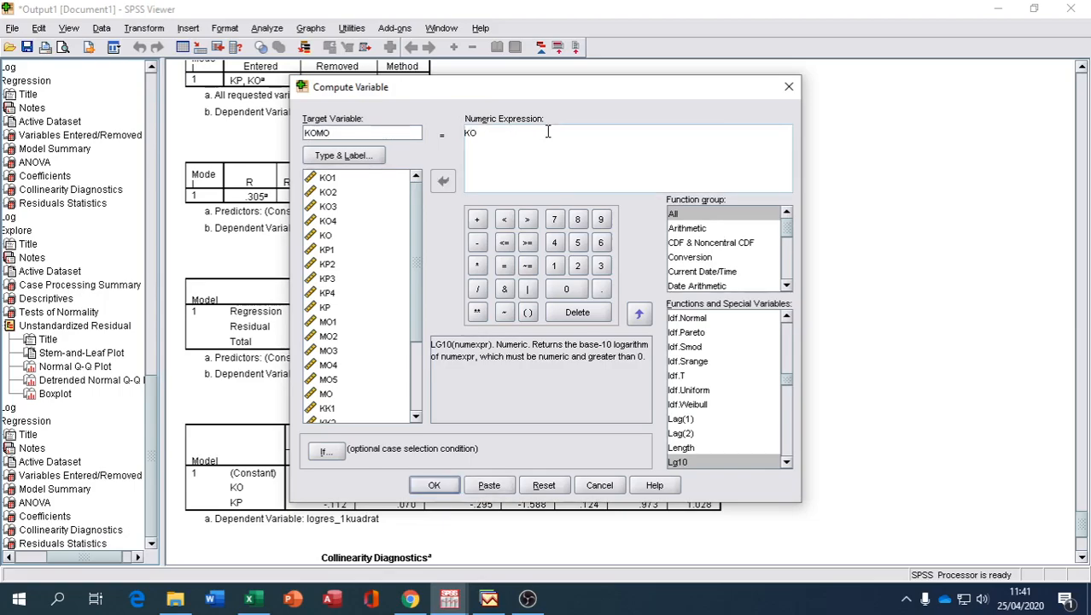
key(BackSpace)
key(BackSpace)
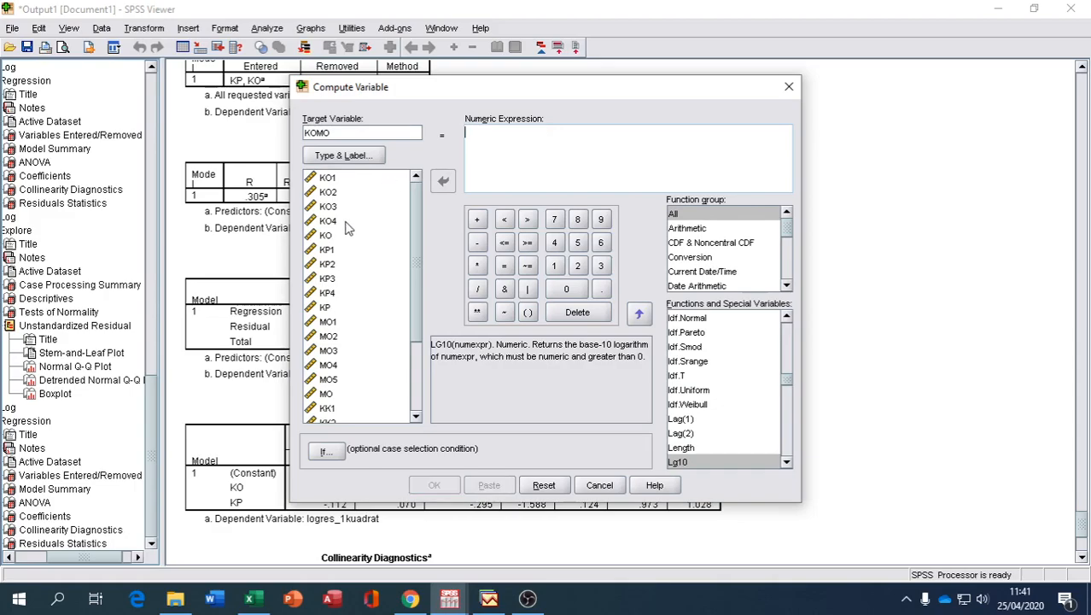
Build the numeric expression for KOMO from the variables KO and MO and compute it
click(332, 236)
click(442, 181)
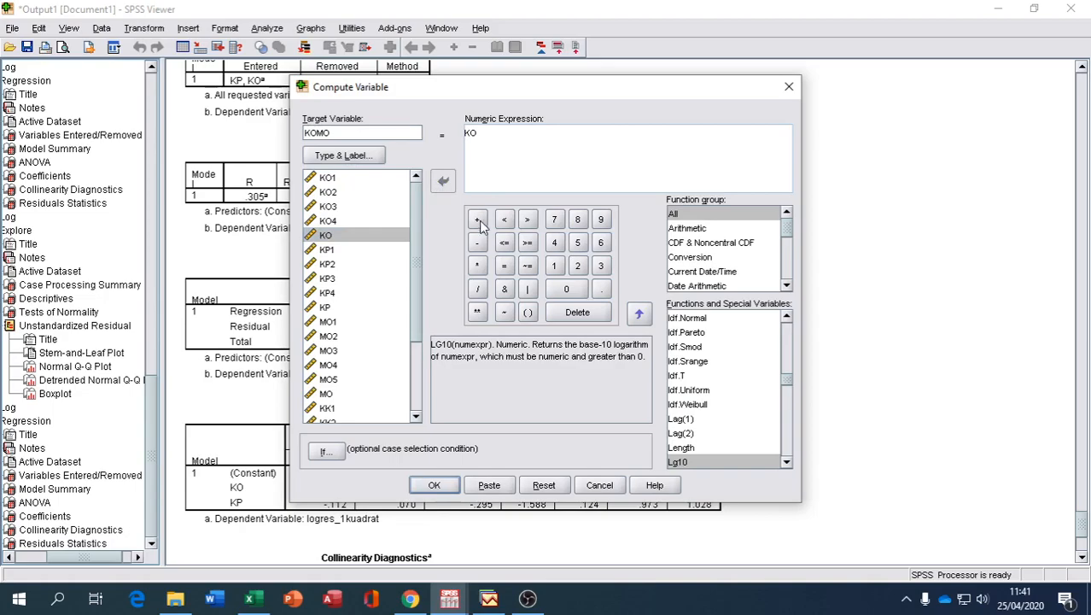
click(328, 394)
click(442, 181)
click(433, 483)
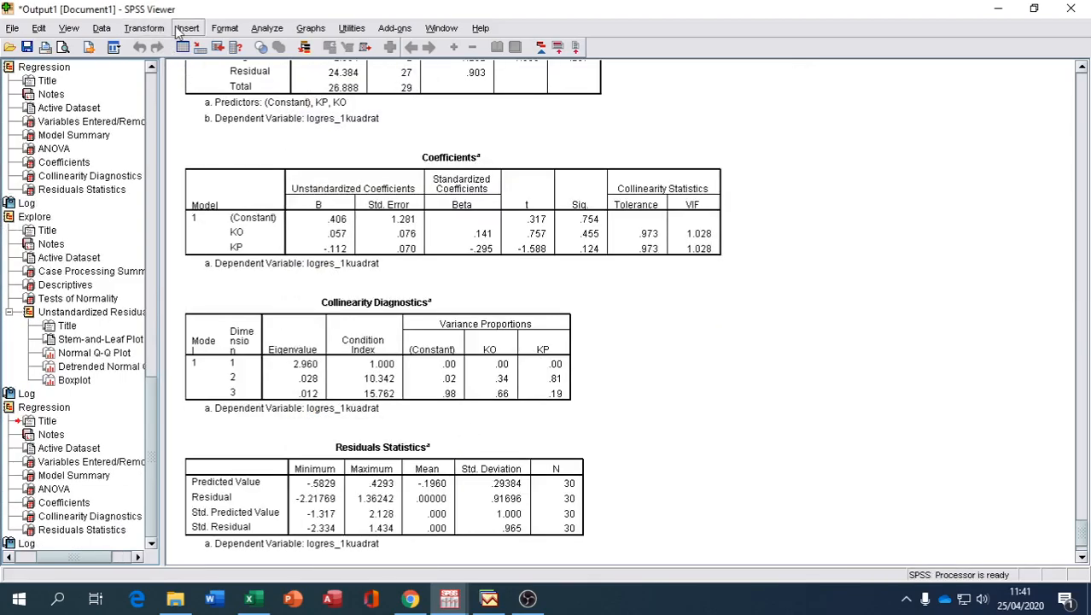
Reopen the linear regression setup and replace the dependent variable logres_1kuadrat with KK
click(268, 28)
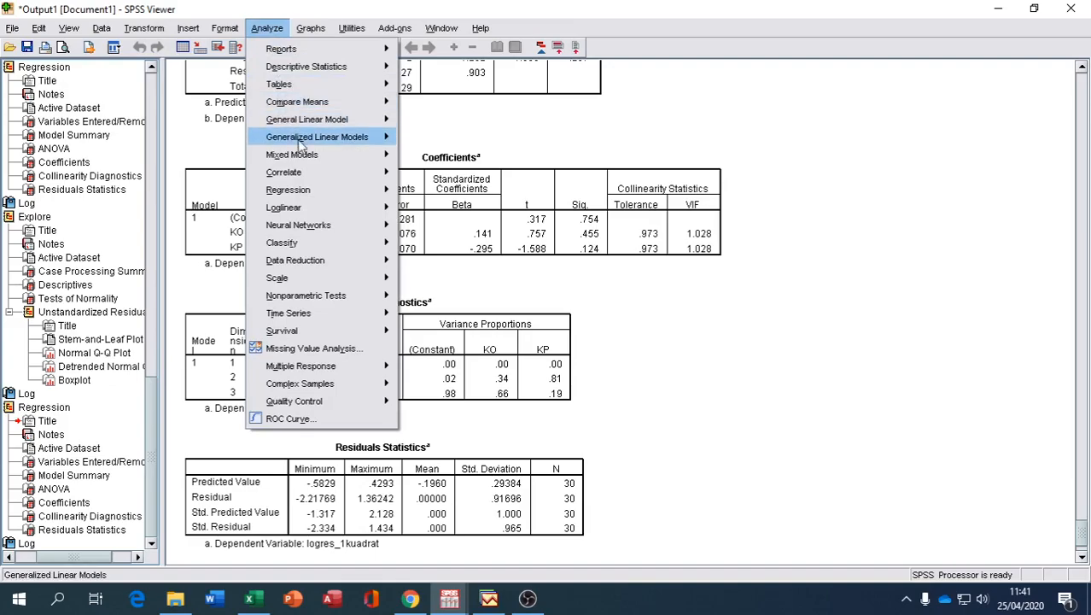
mouse_move(301, 196)
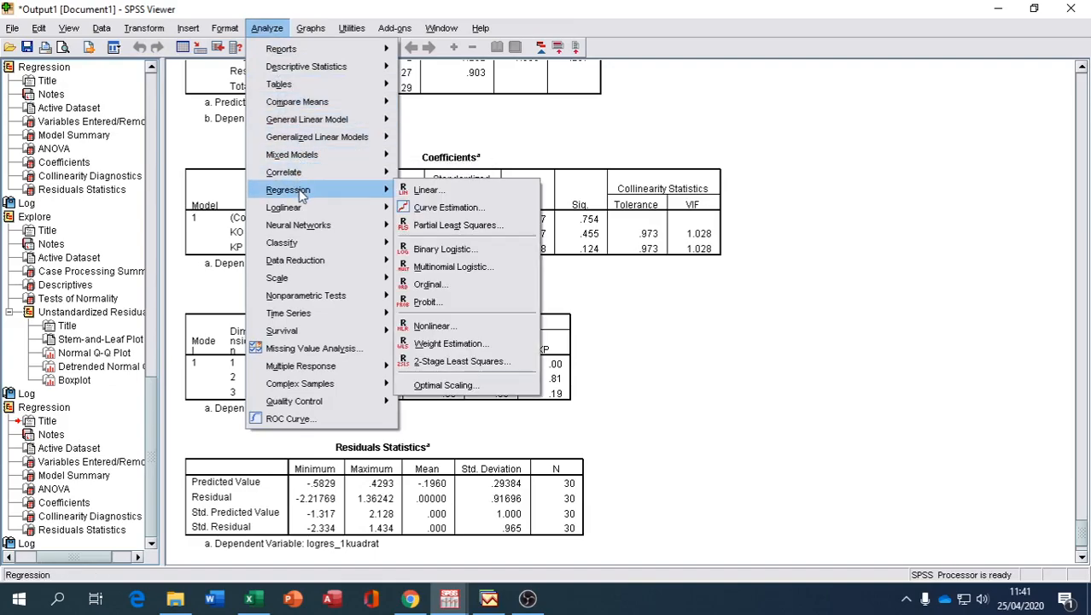
click(419, 189)
click(540, 176)
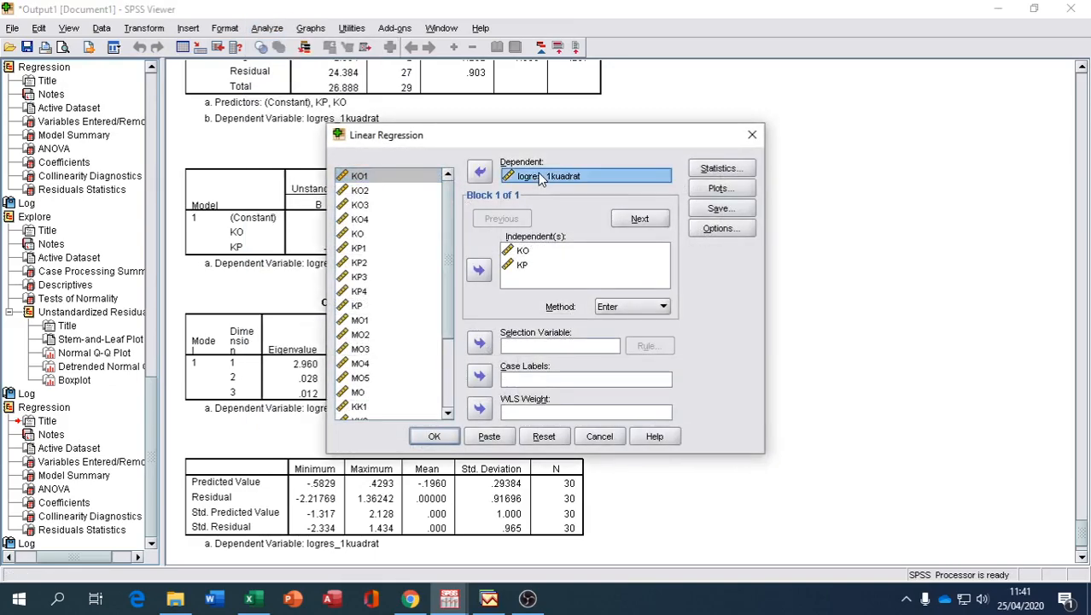
click(479, 171)
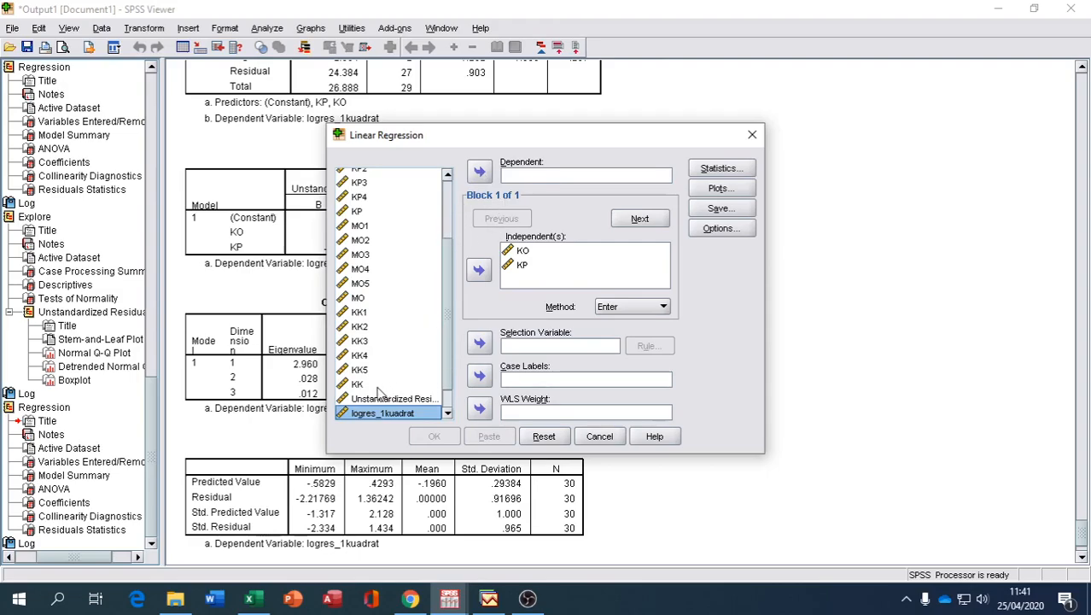
click(378, 384)
click(479, 171)
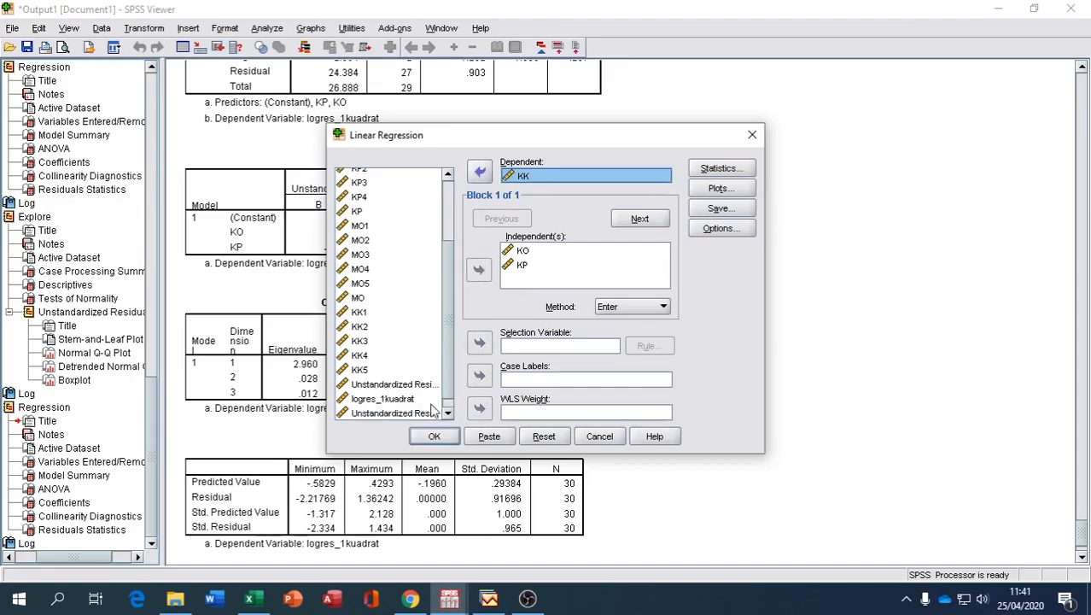
Add KOMO to the independent variables alongside KO and KP and run the regression on KK
click(445, 414)
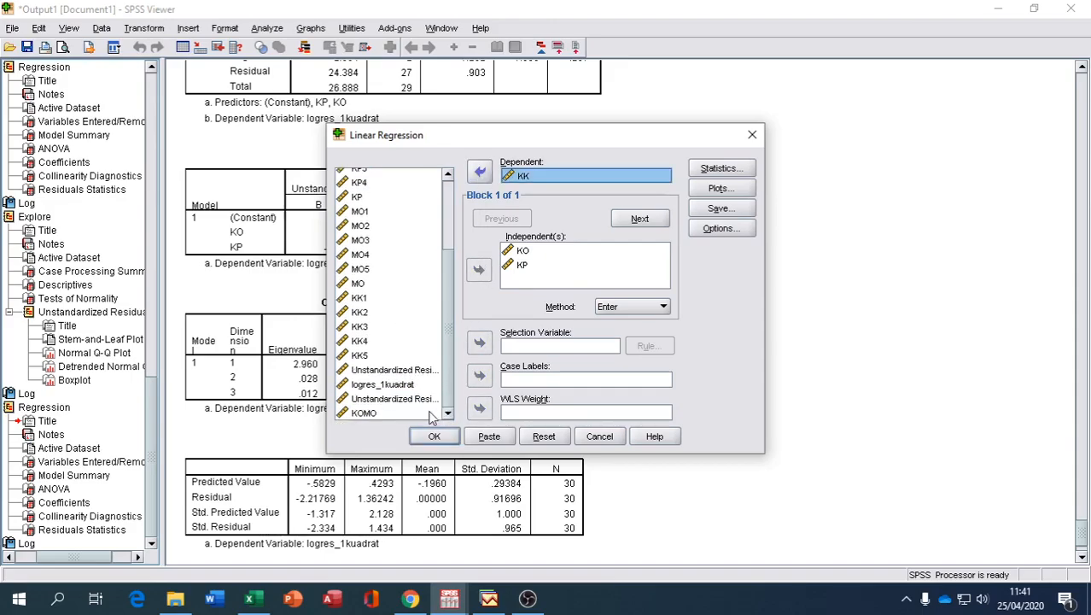
click(376, 413)
click(480, 270)
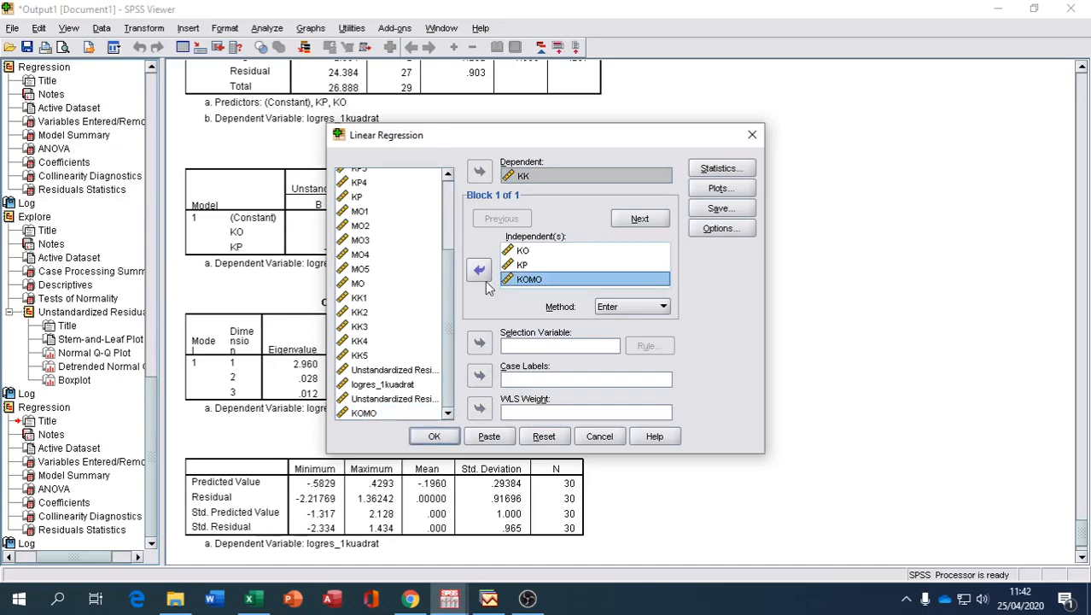
click(445, 436)
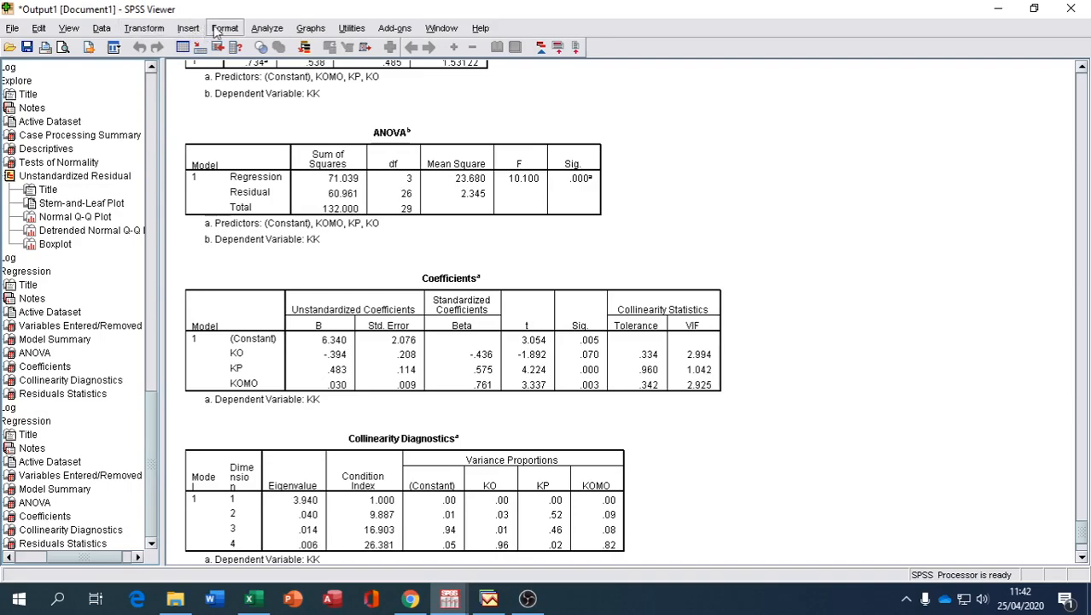
Reopen the Explore setup and remove the old unstandardized residual from the dependent list
click(267, 30)
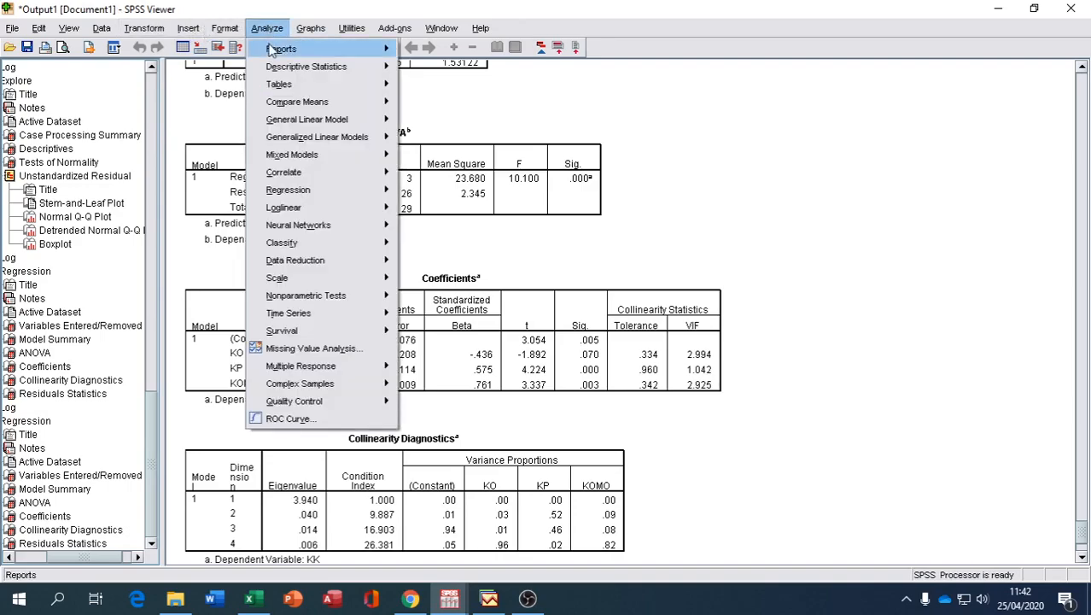
mouse_move(273, 72)
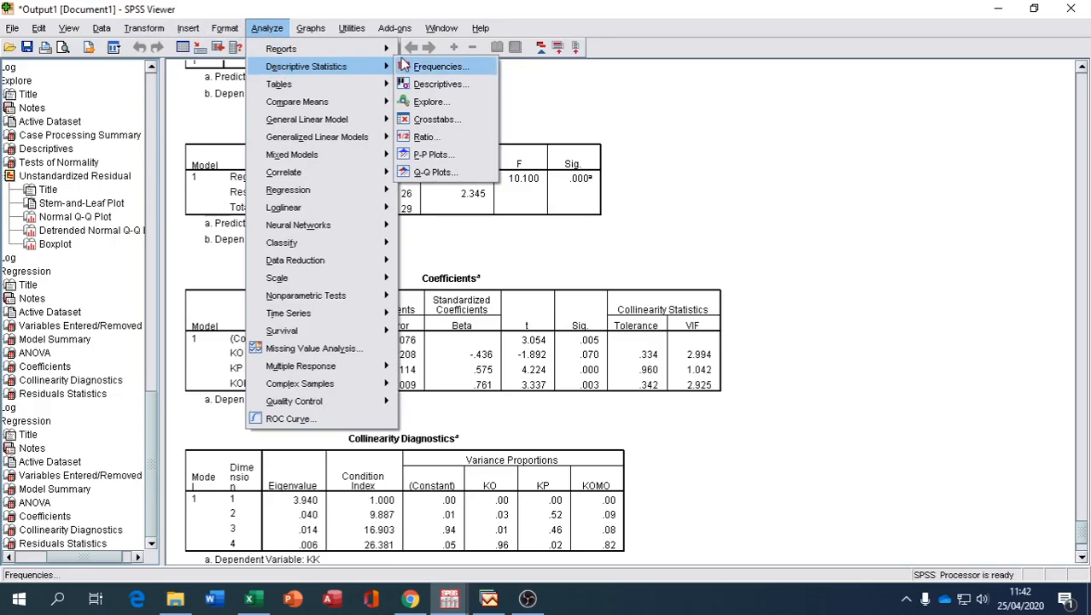
click(424, 102)
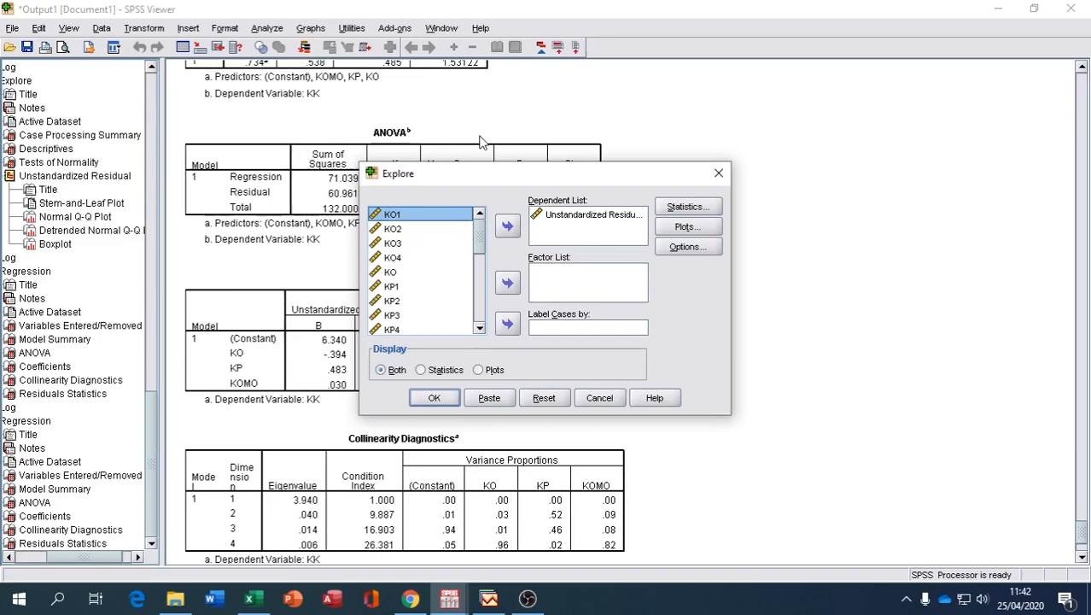
click(563, 216)
click(507, 225)
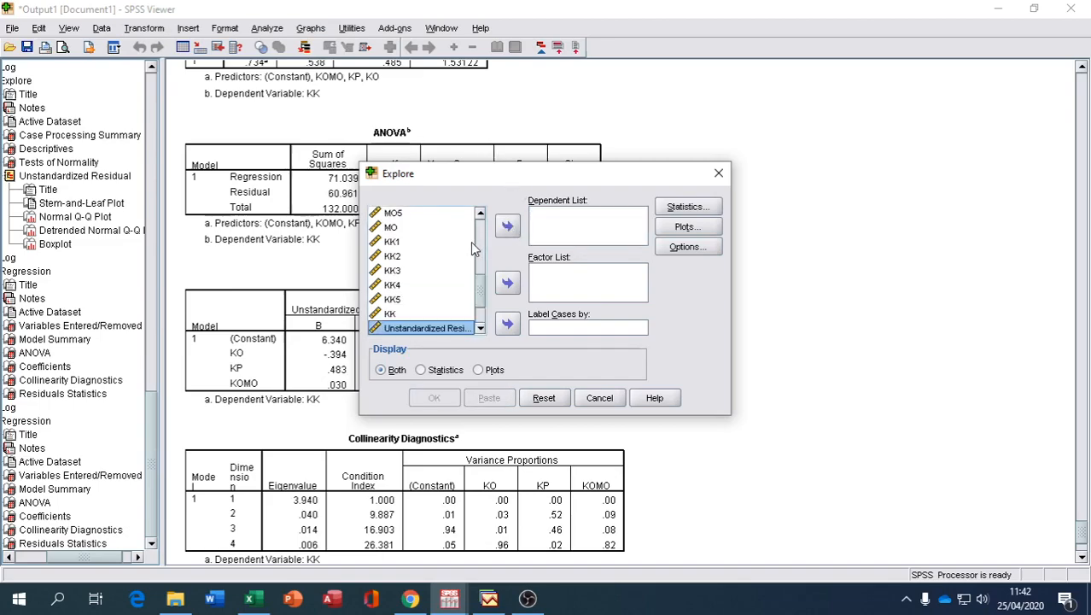
Add the newest unstandardized residual as the dependent variable, run Explore and review the Tests of Normality table
drag(479, 293, 479, 310)
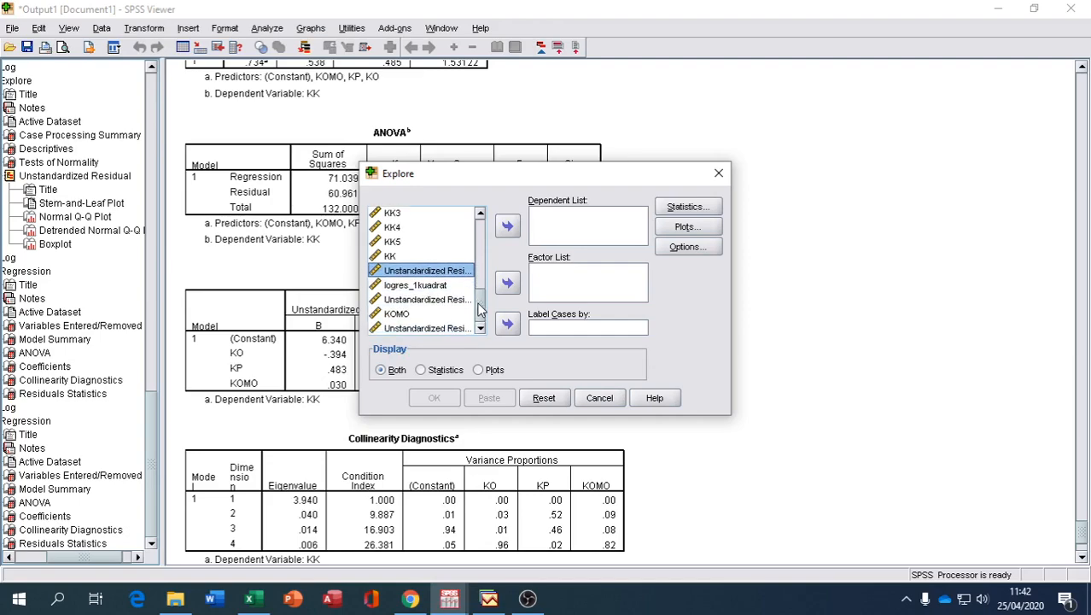
click(442, 329)
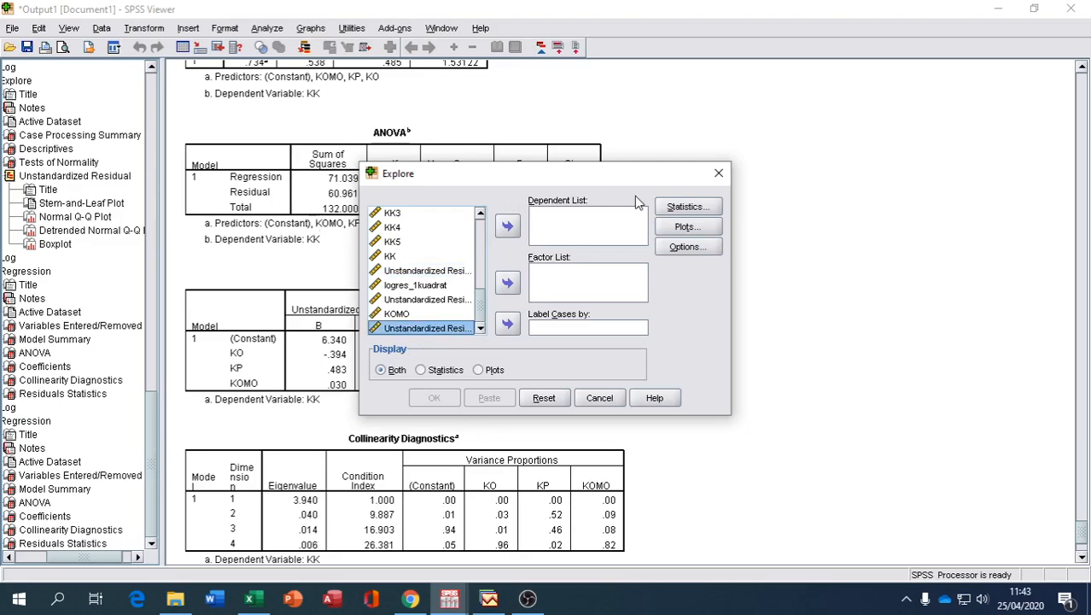
click(509, 227)
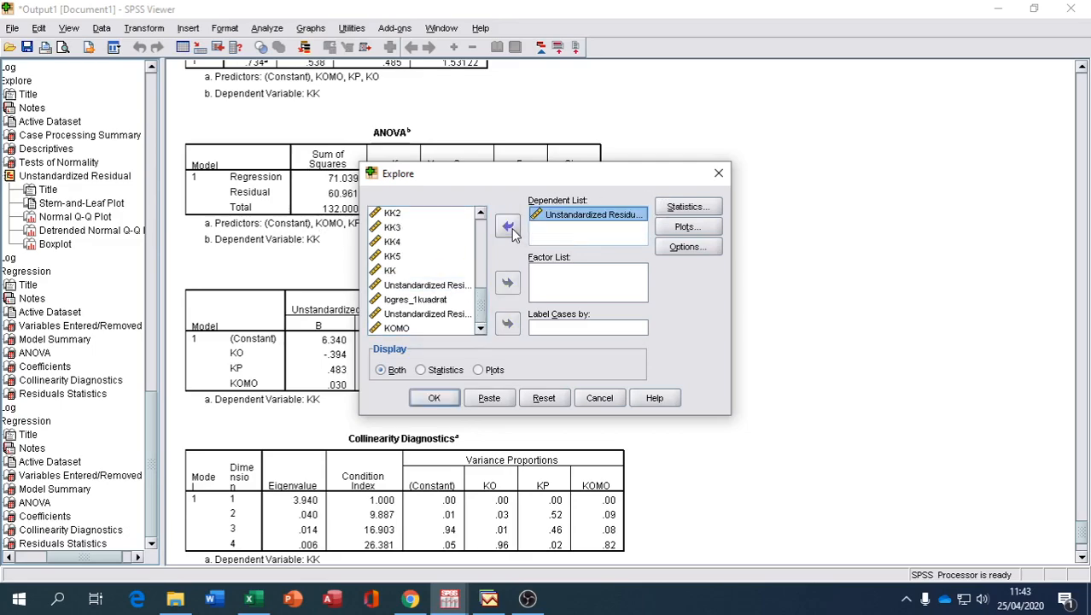
click(435, 399)
scroll(461, 358, down, 6)
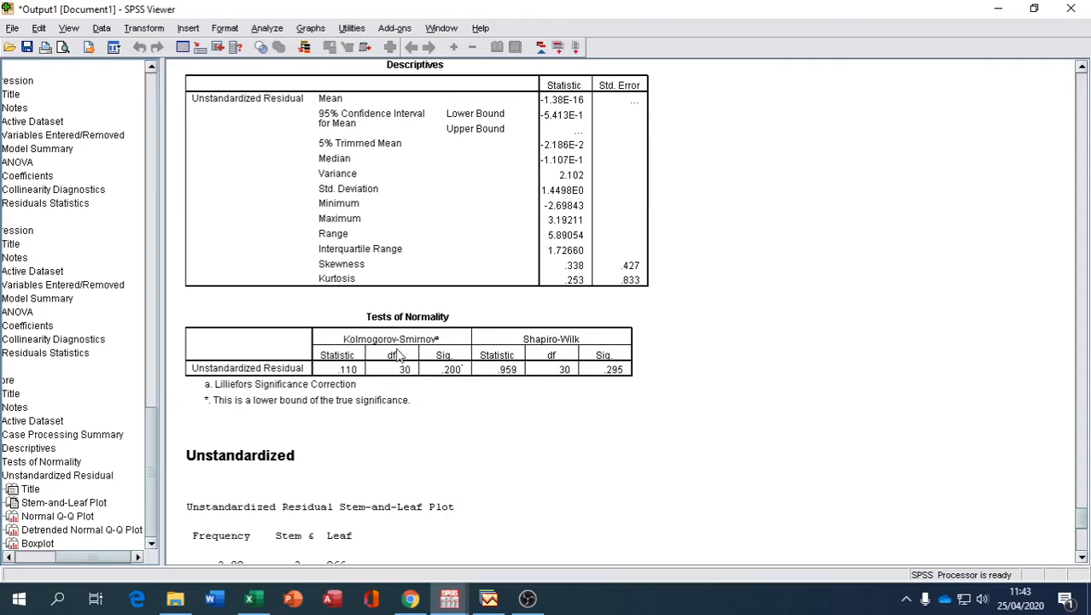
Start a Compute Variable transformation with logres_3kuadrat as the target variable and clear the old KO * MO expression
click(143, 28)
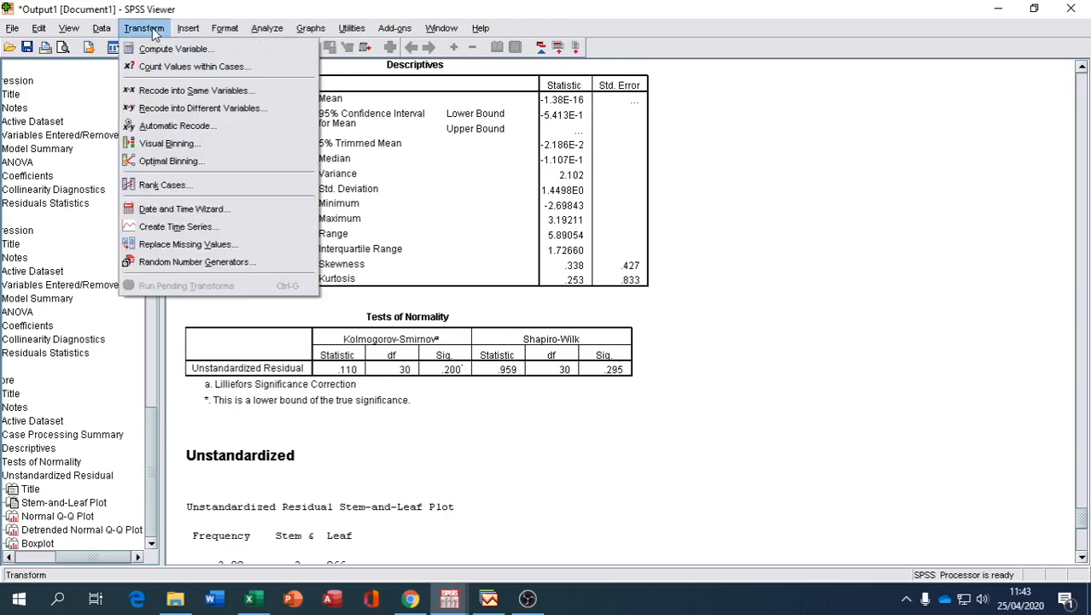
click(171, 46)
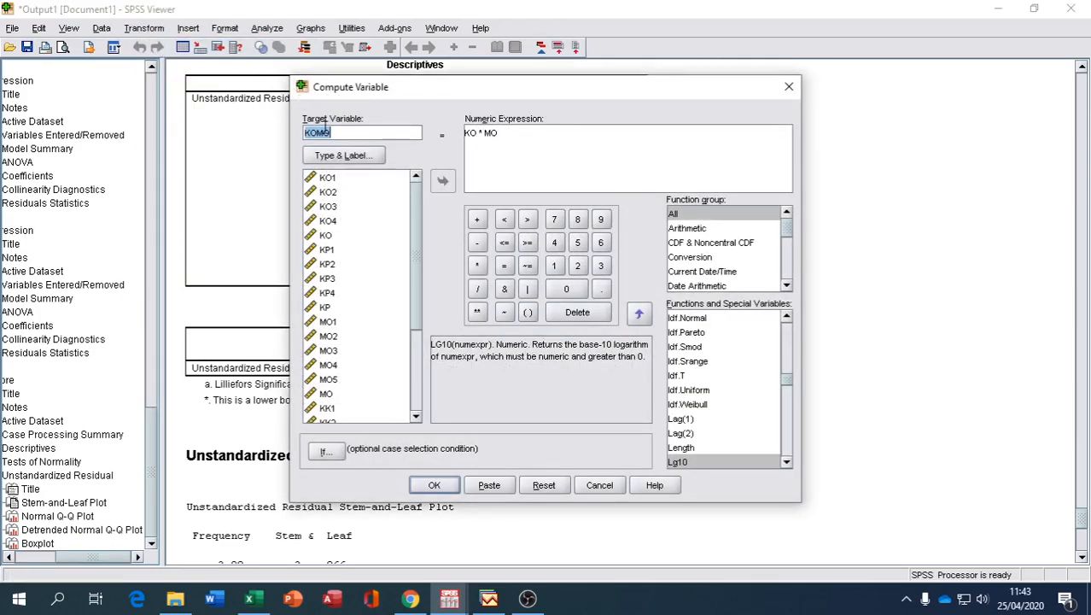
key(BackSpace)
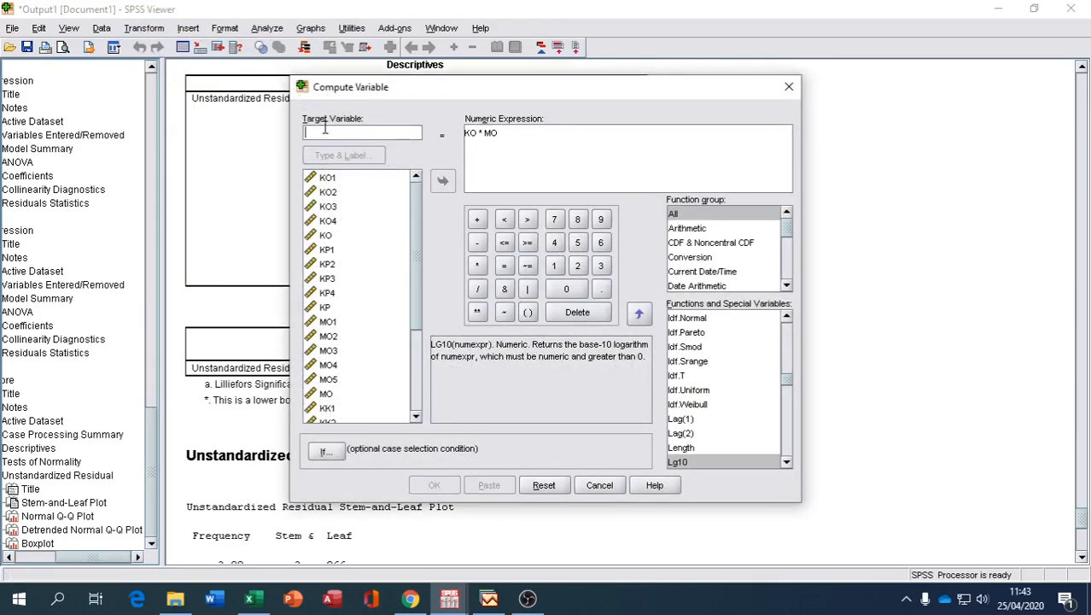
text(logres_3kua)
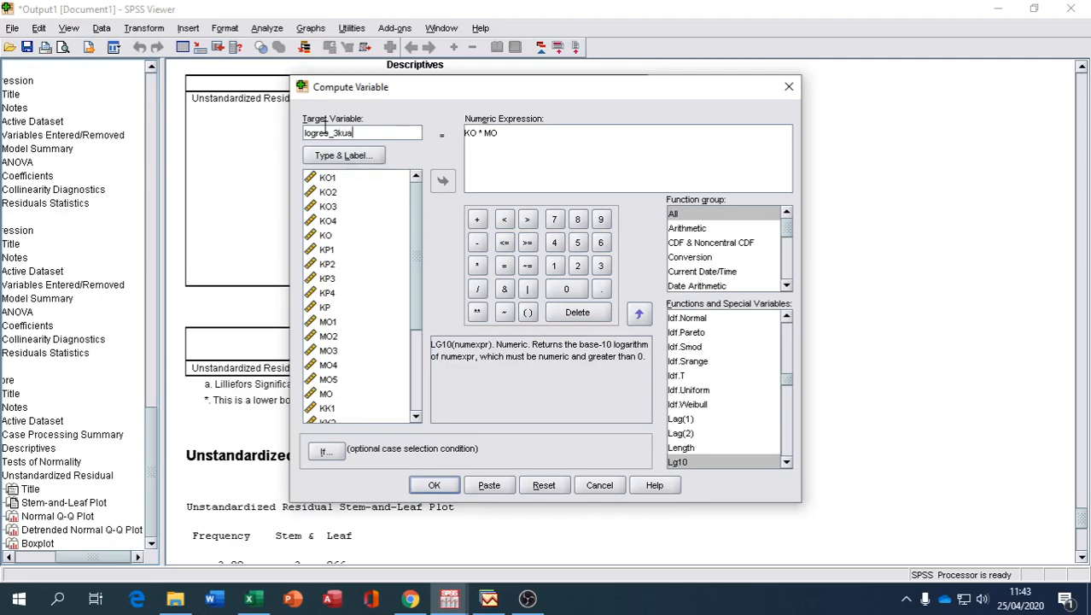
click(505, 135)
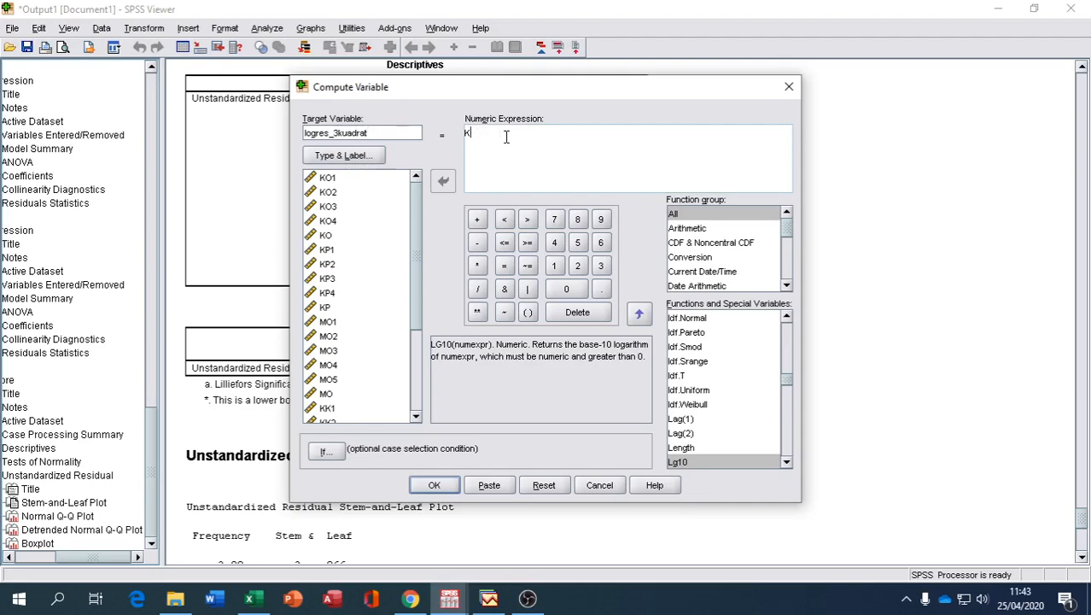
key(BackSpace)
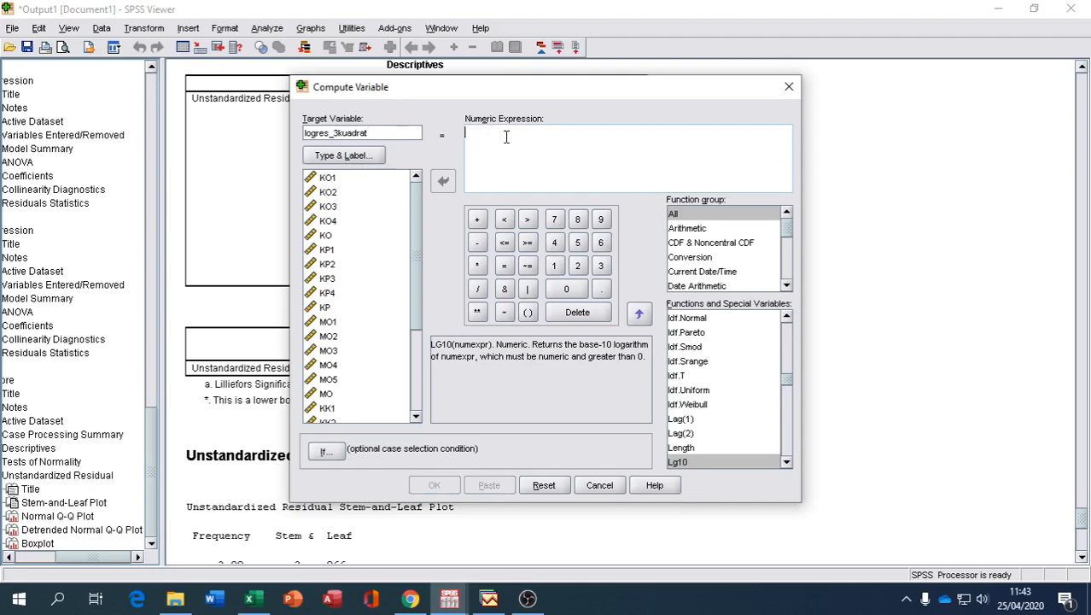
Insert the Lg10 function into the empty numeric expression
click(785, 461)
click(785, 462)
click(680, 434)
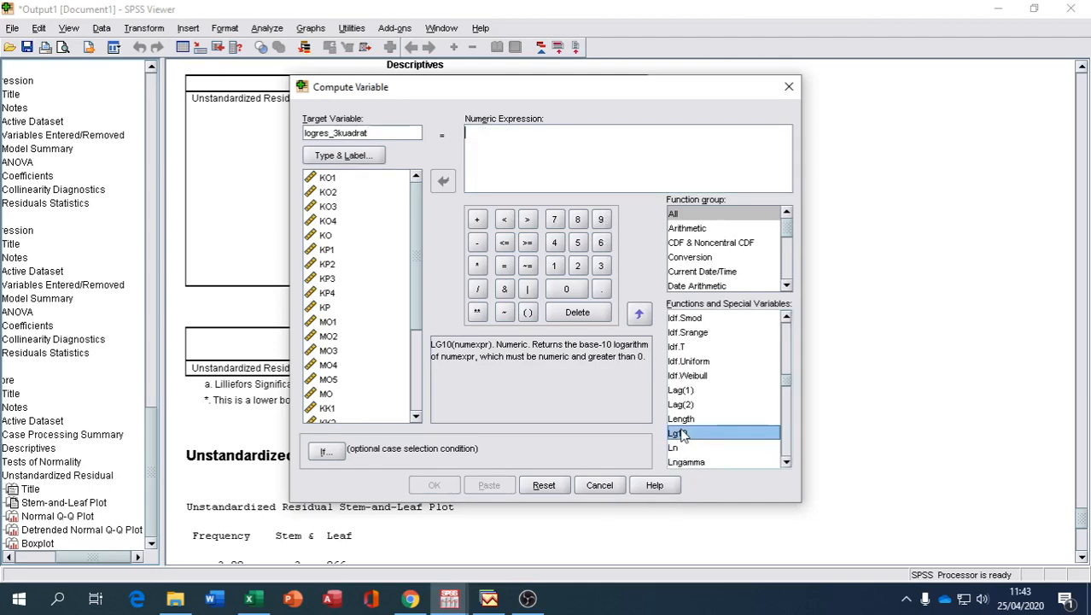
double_click(680, 433)
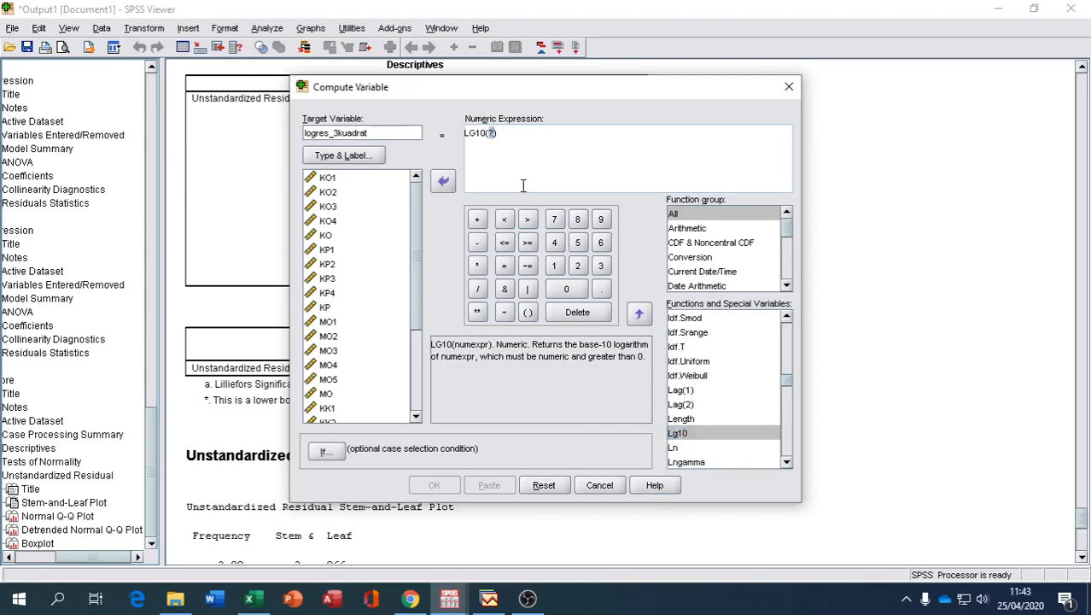
Complete the expression as LG10(RES_3*RES_3) with the newest unstandardized residual and compute the variable
click(416, 416)
click(415, 415)
click(416, 416)
click(416, 416)
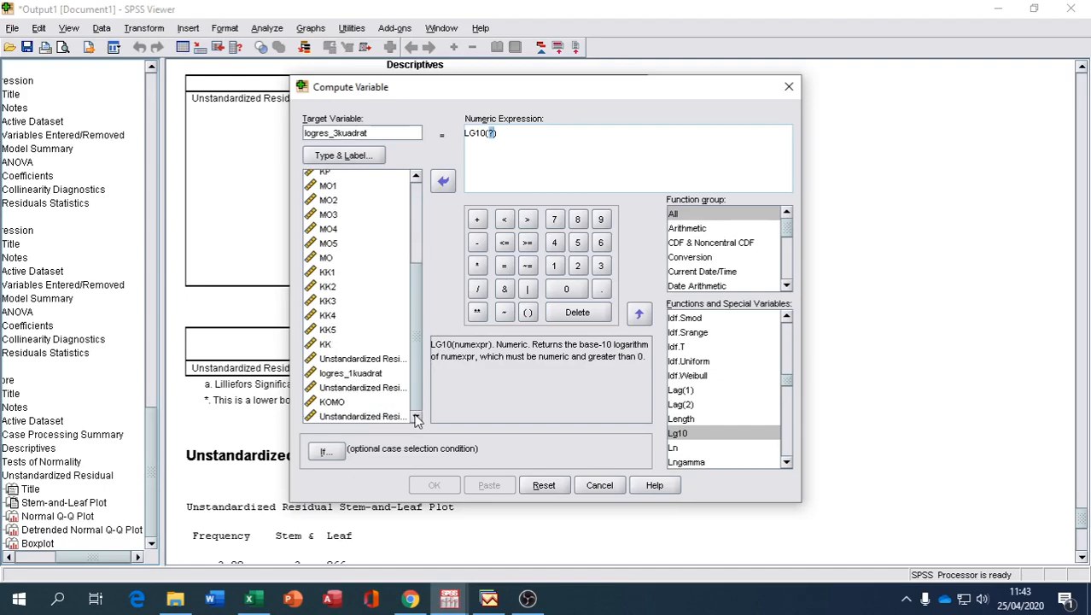
click(381, 417)
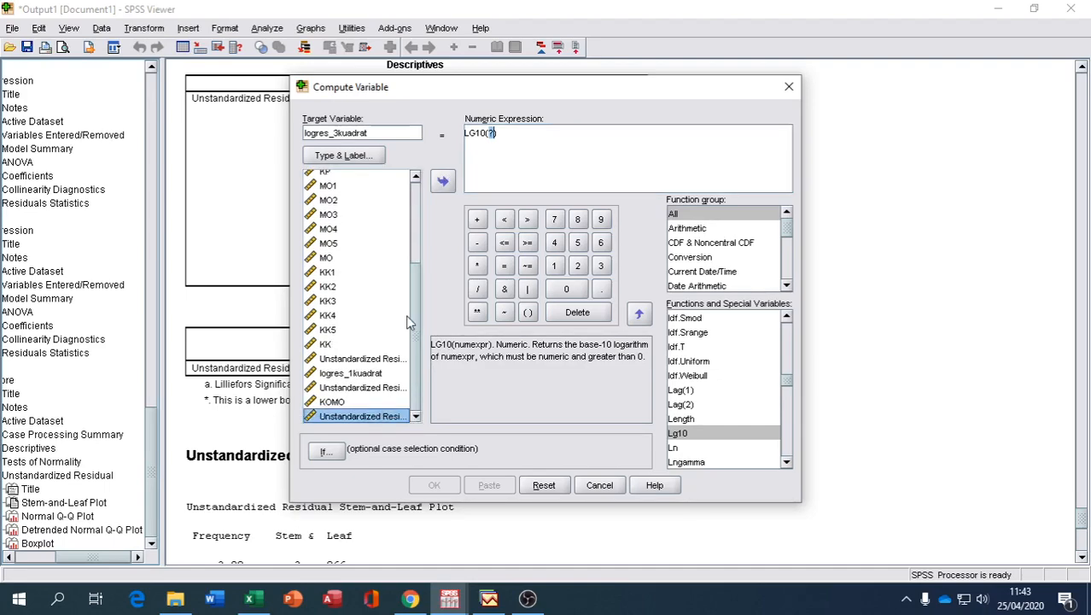
click(442, 183)
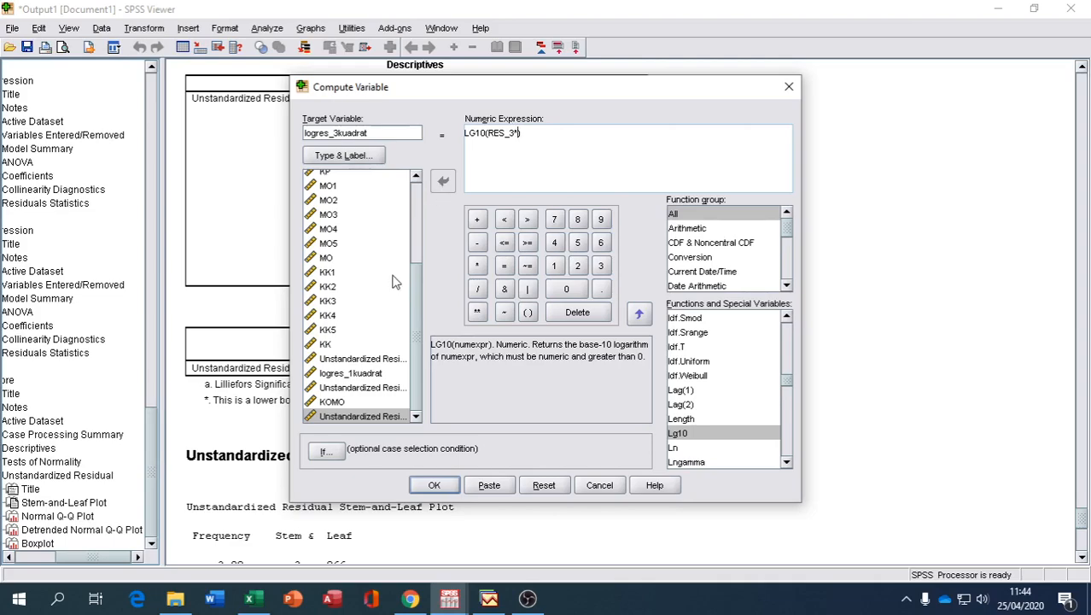
click(381, 417)
click(442, 181)
click(435, 485)
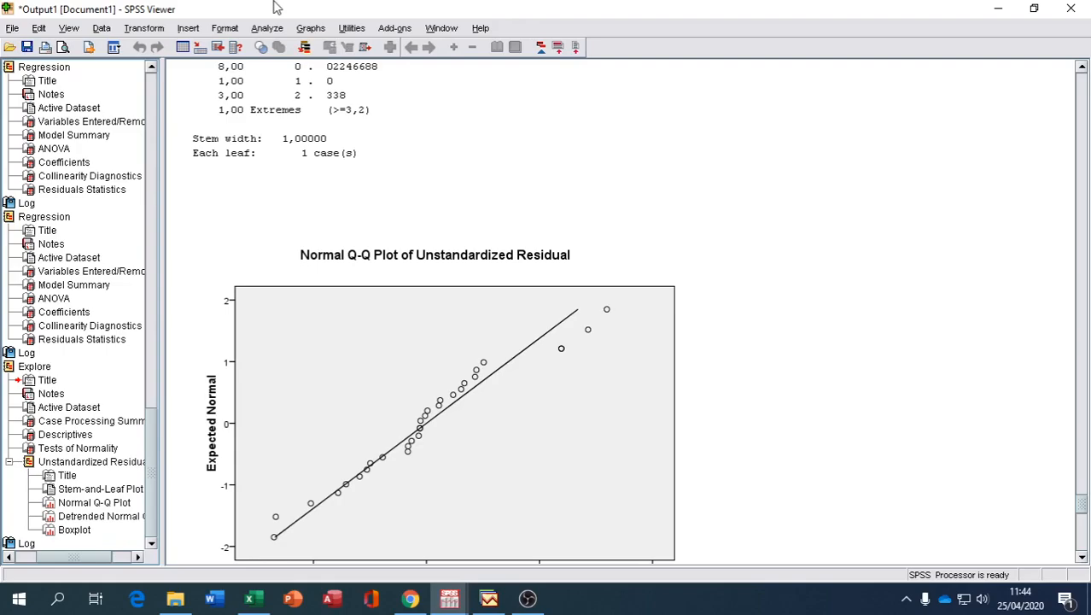
Reopen the linear regression setup and replace the dependent variable KK with logres_3kuadrat
click(267, 29)
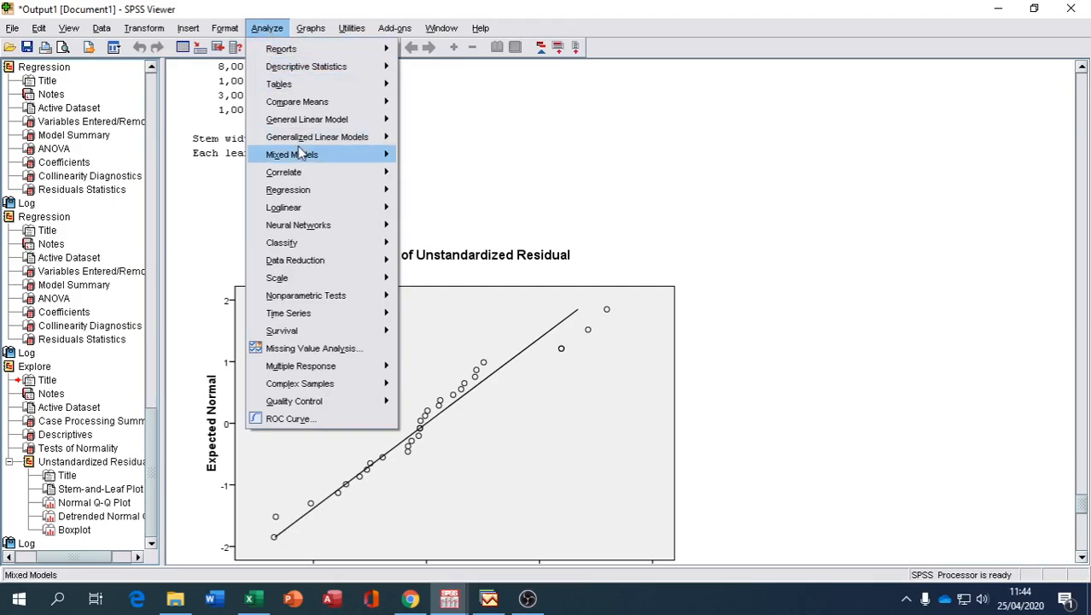
mouse_move(305, 198)
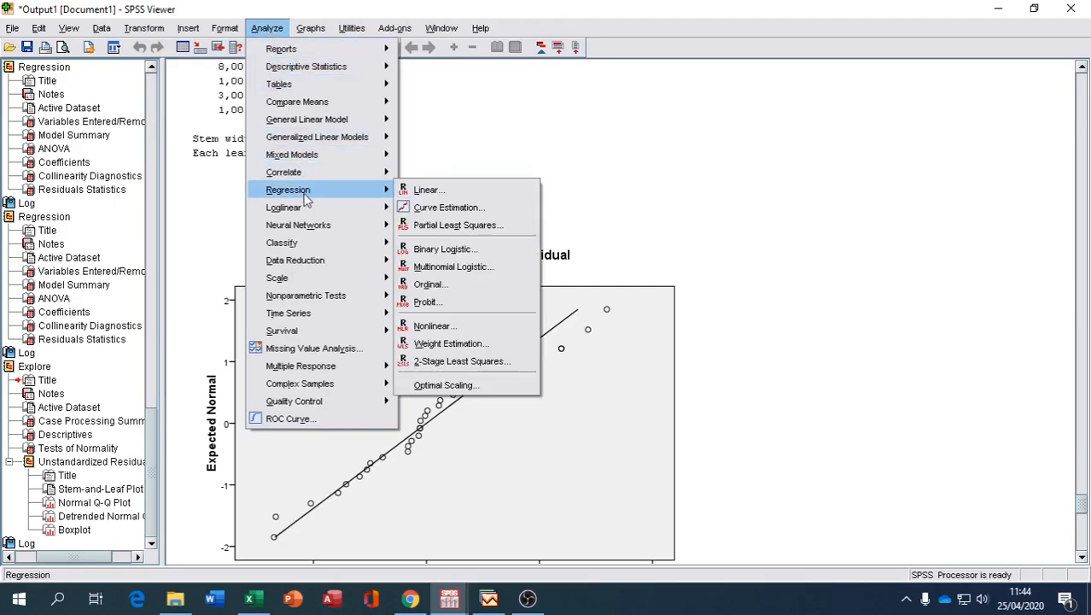
click(424, 190)
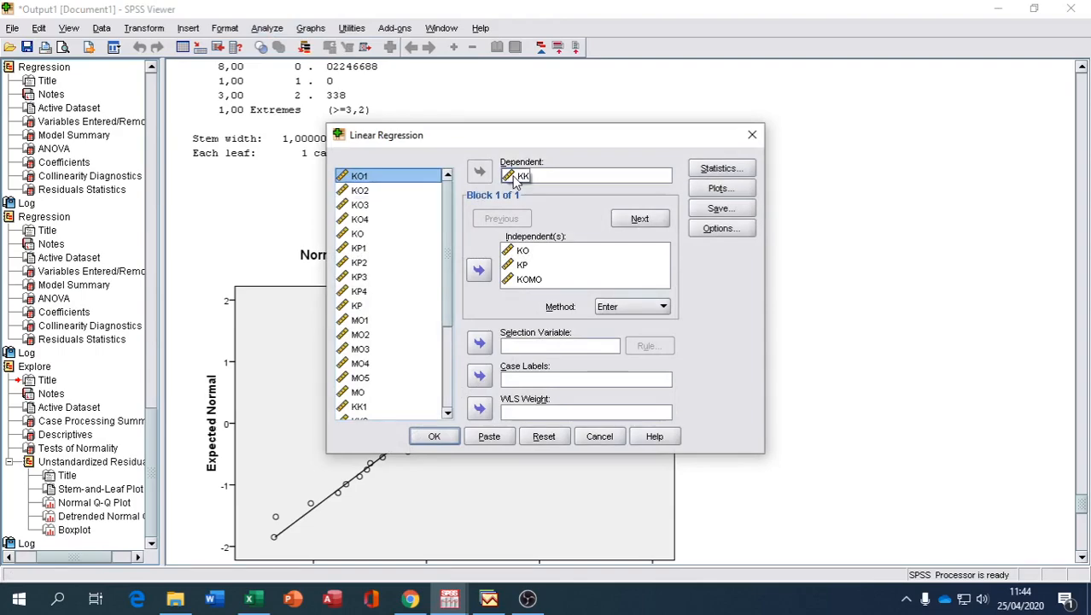
click(519, 175)
click(480, 172)
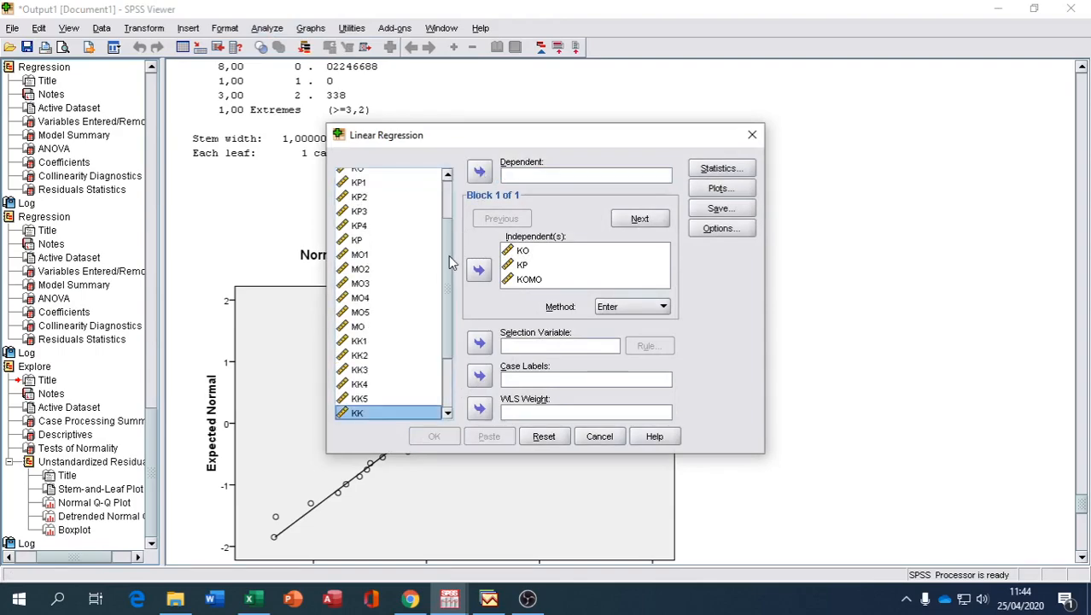
drag(450, 260, 453, 317)
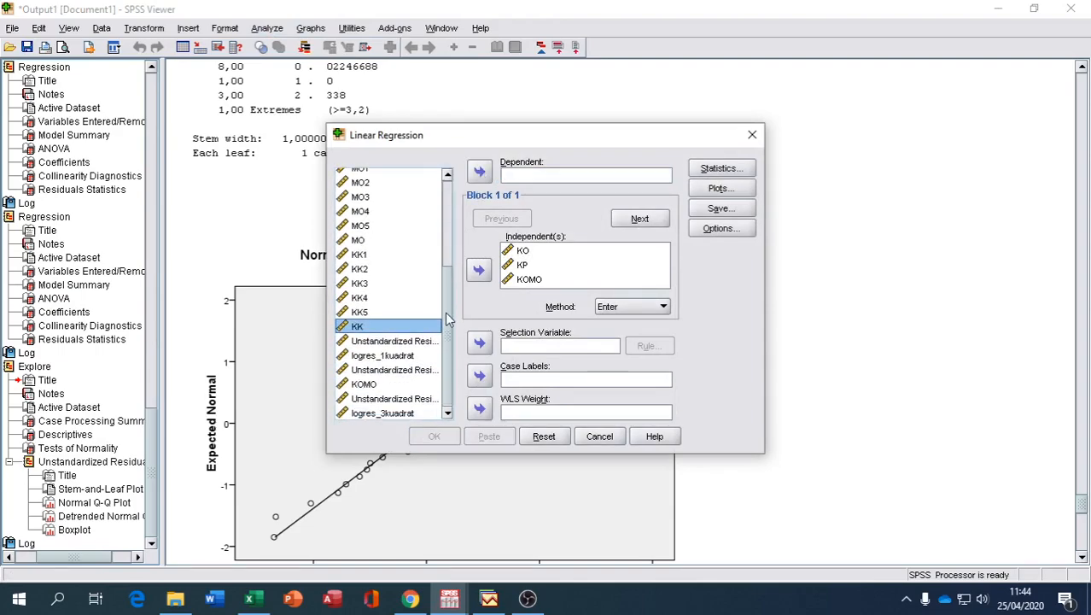
click(383, 415)
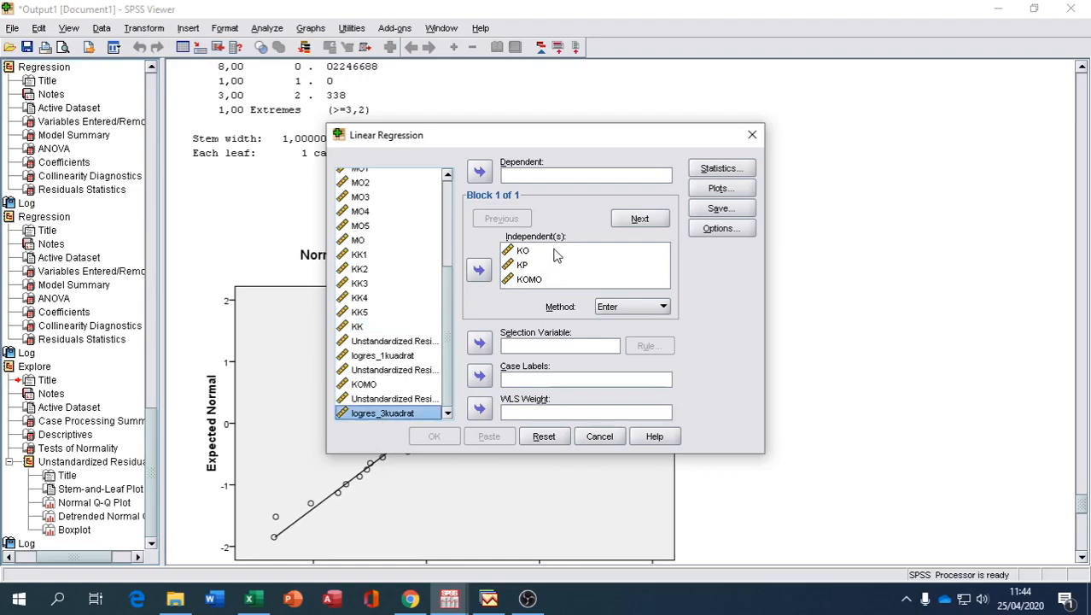
click(481, 174)
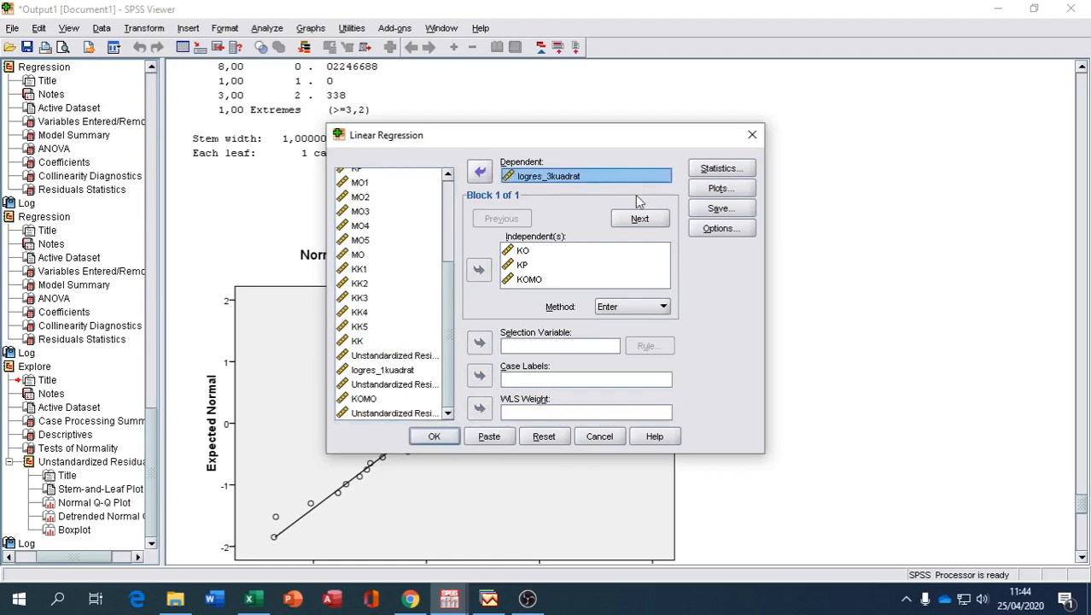
Run the regression on logres_3kuadrat and review its ANOVA and coefficients tables for the heteroskedasticity test
click(434, 437)
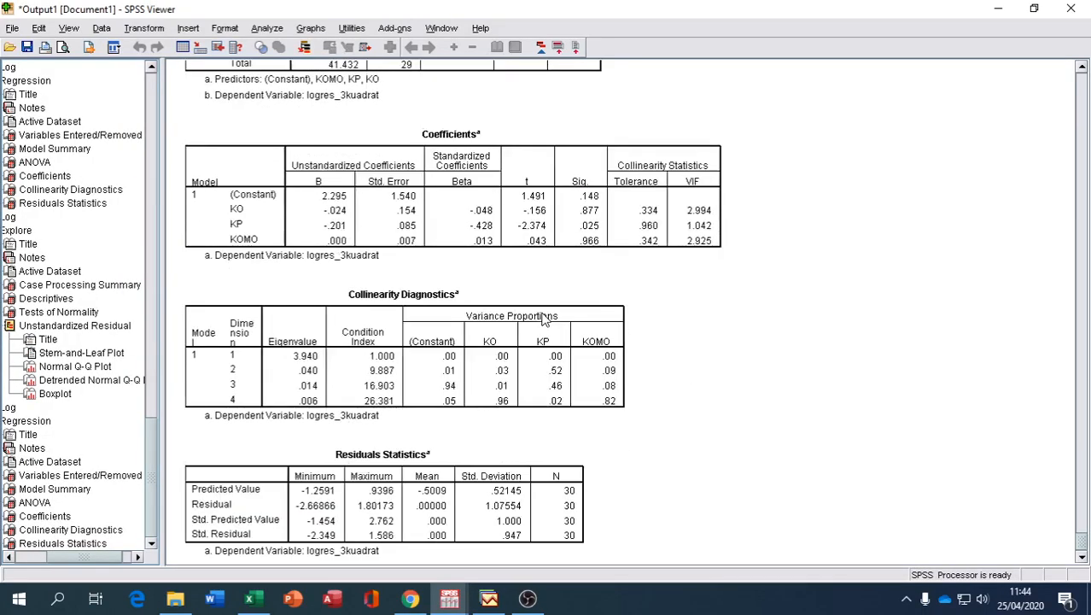
scroll(543, 318, up, 3)
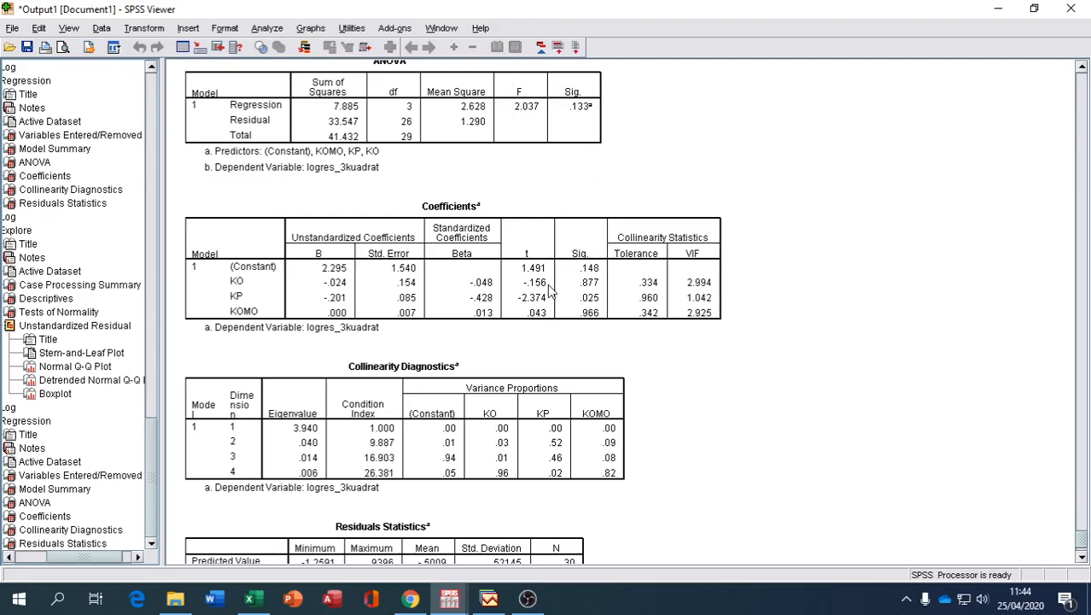
scroll(550, 301, down, 1)
scroll(551, 303, up, 3)
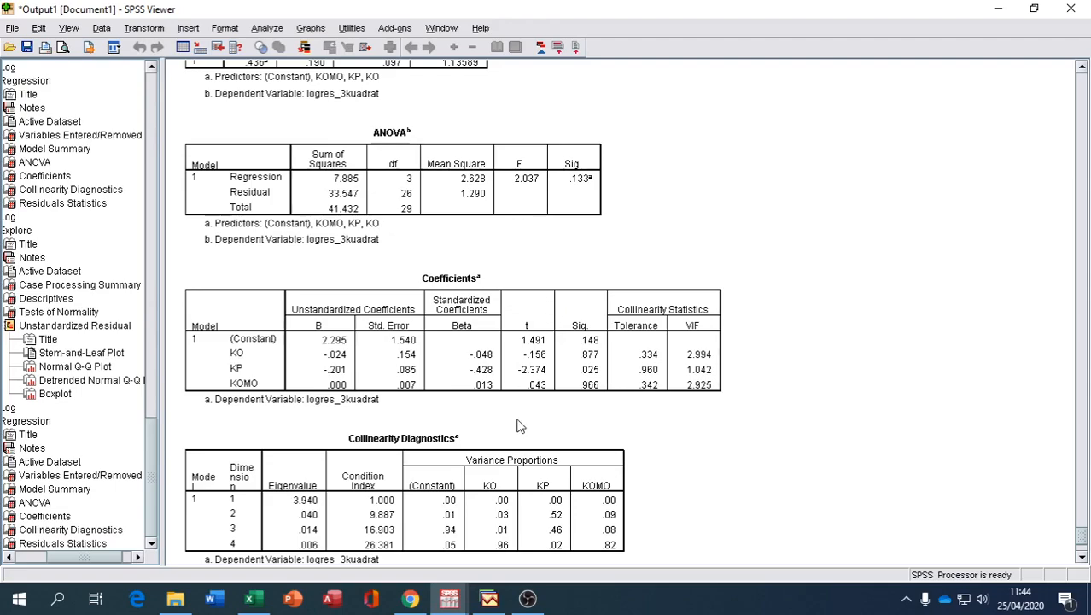
Switch to the Excel tutorial workbook and view the regression tables on the HASIL REGRESI DAN UJI ASUMSI sheet
click(260, 599)
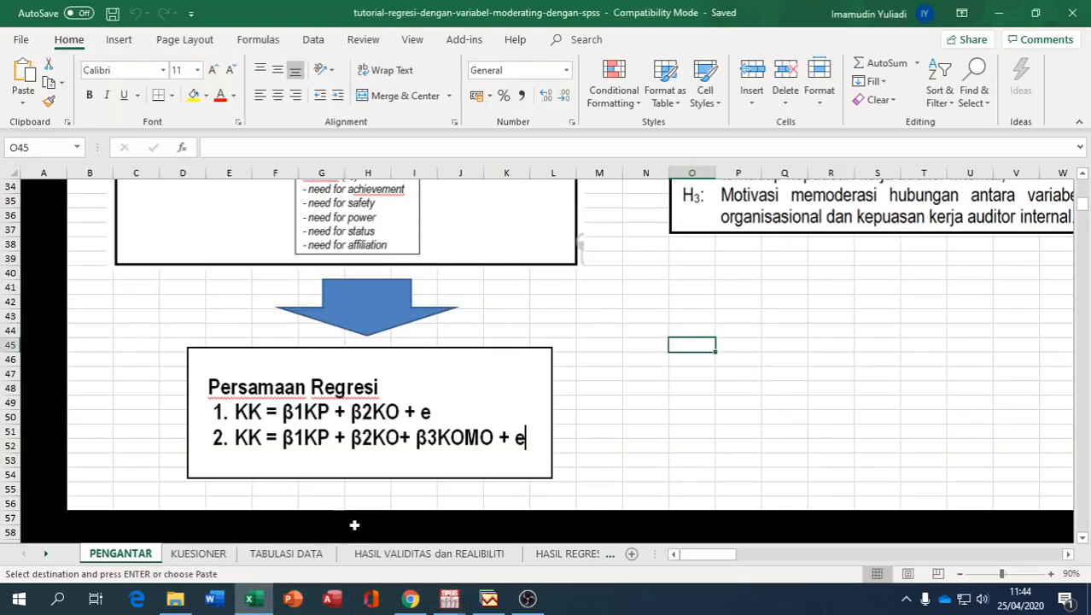
click(550, 554)
scroll(490, 499, up, 6)
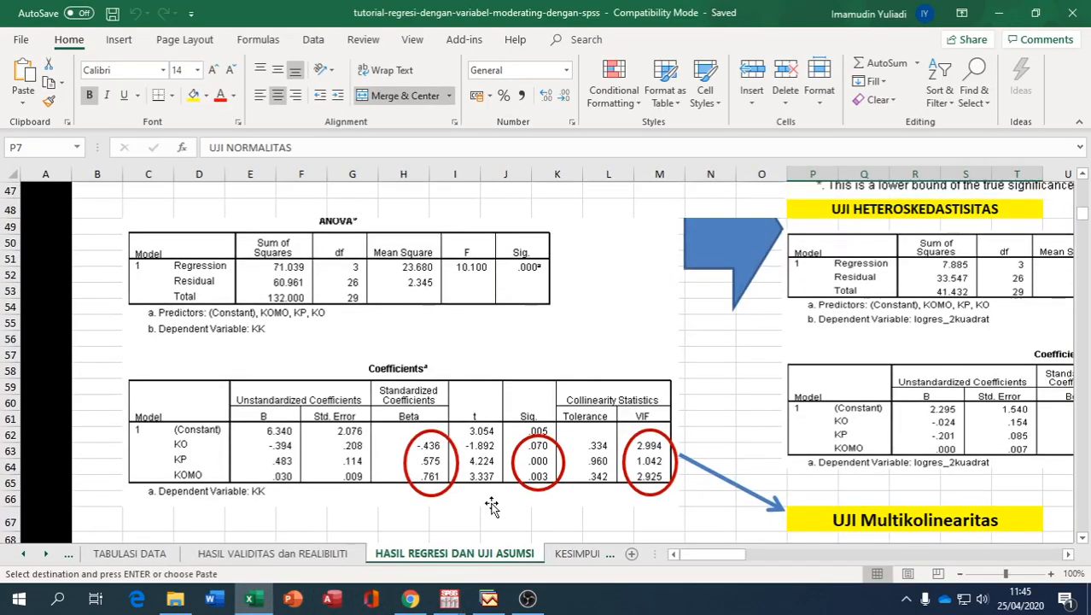
Review the first regression equation on the sheet, with its model summary, ANOVA, coefficients and classical assumption tests
scroll(490, 499, up, 9)
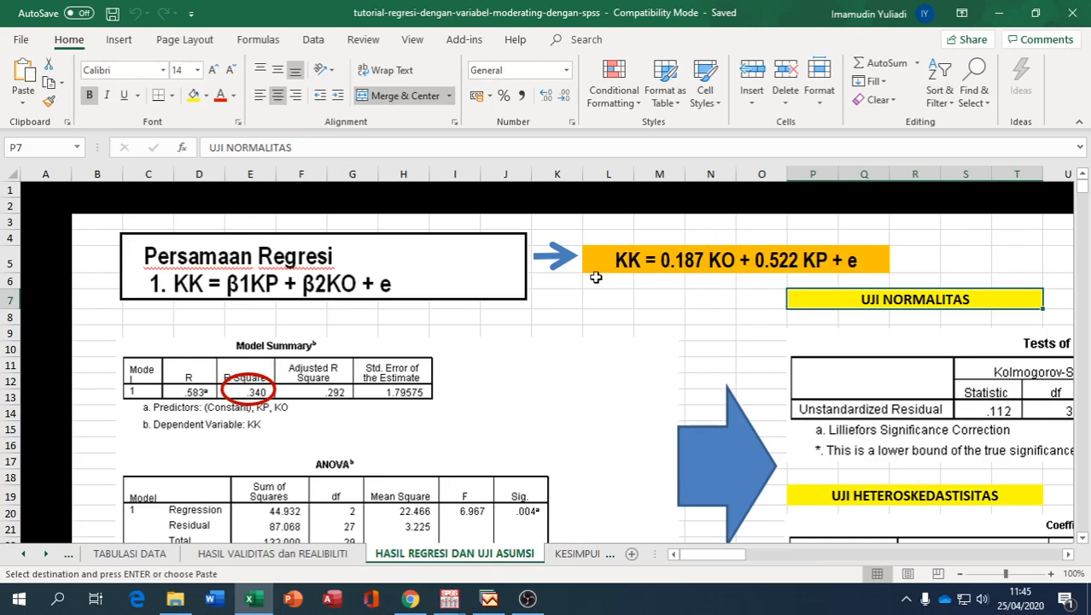
scroll(824, 345, down, 3)
scroll(851, 309, down, 3)
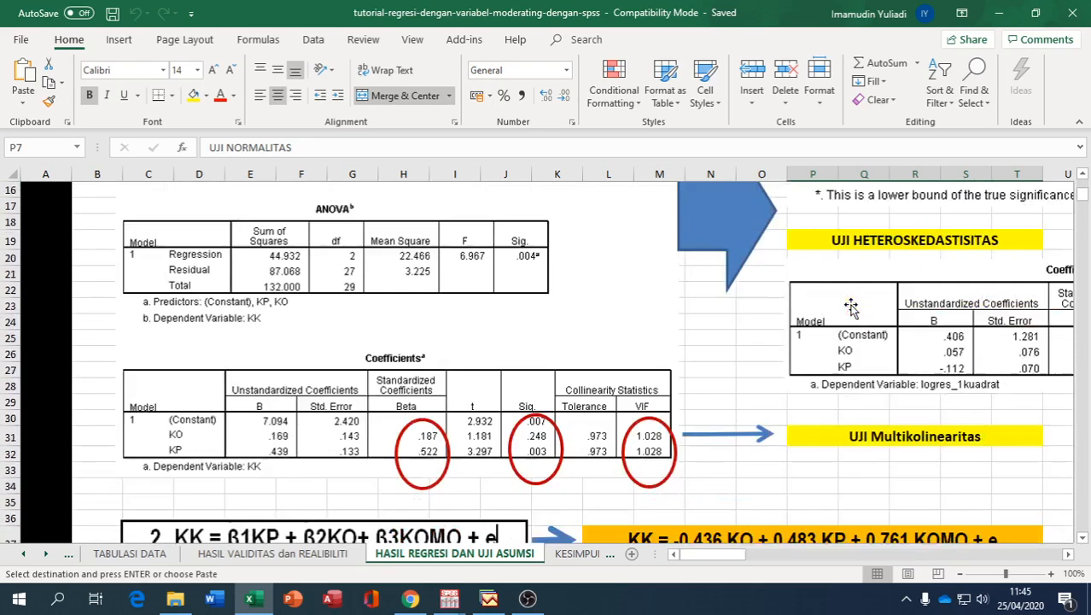
scroll(851, 309, up, 1)
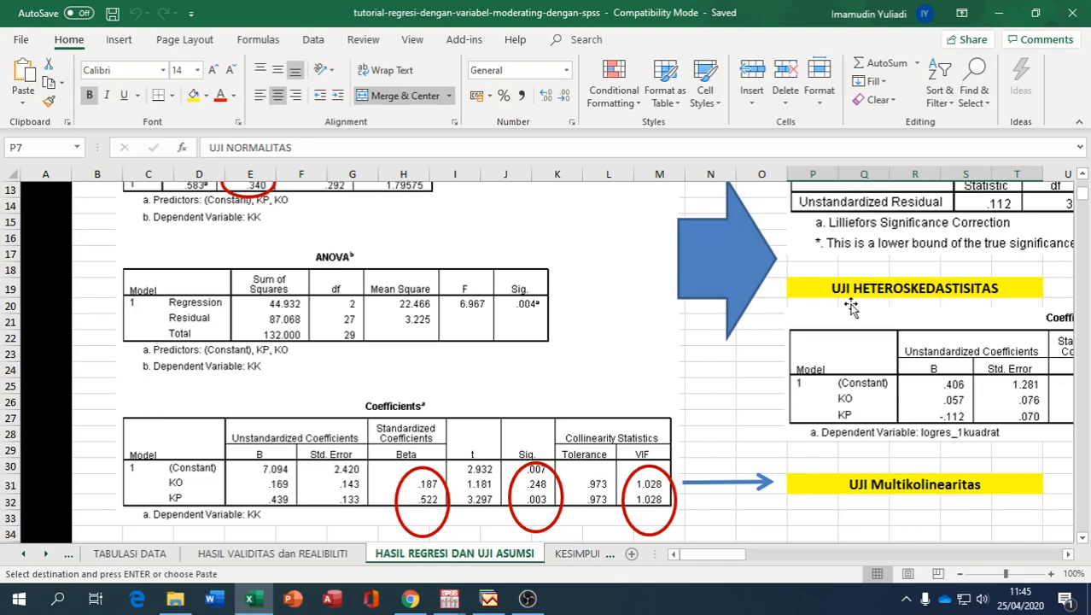
Examine the second regression equation with KOMO, its result tables and assumption tests, and open the KESIMPULAN sheet
scroll(768, 306, down, 4)
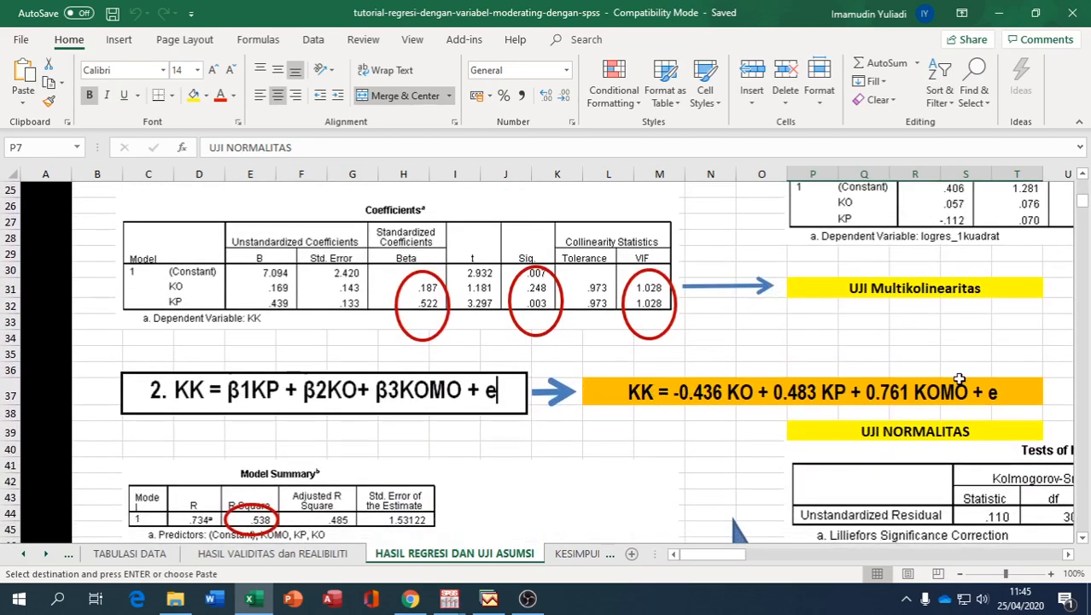
scroll(931, 395, down, 1)
scroll(652, 365, down, 3)
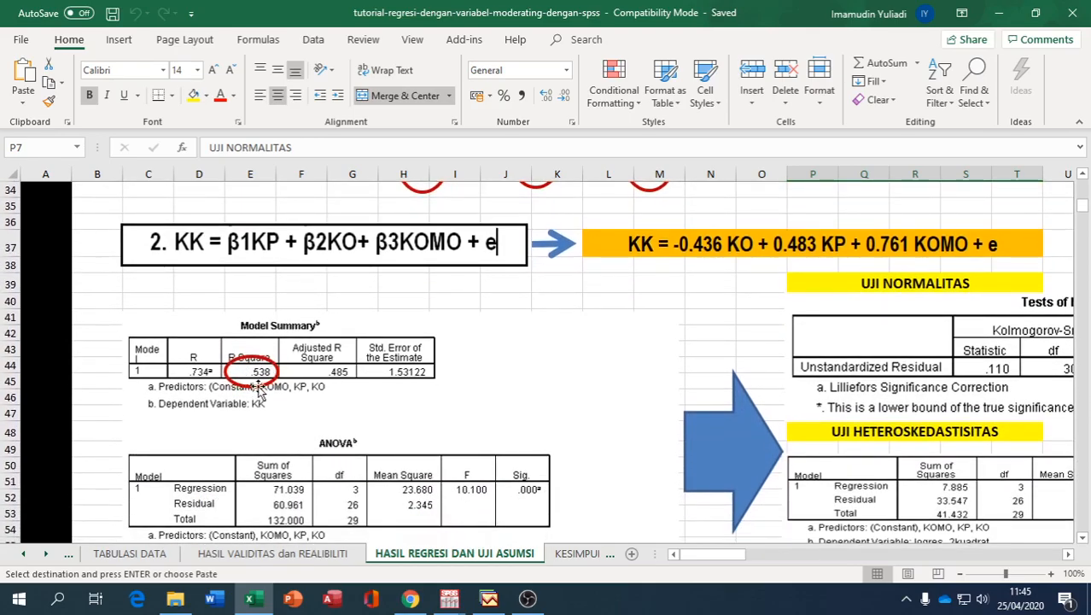
scroll(256, 384, down, 2)
scroll(499, 371, down, 2)
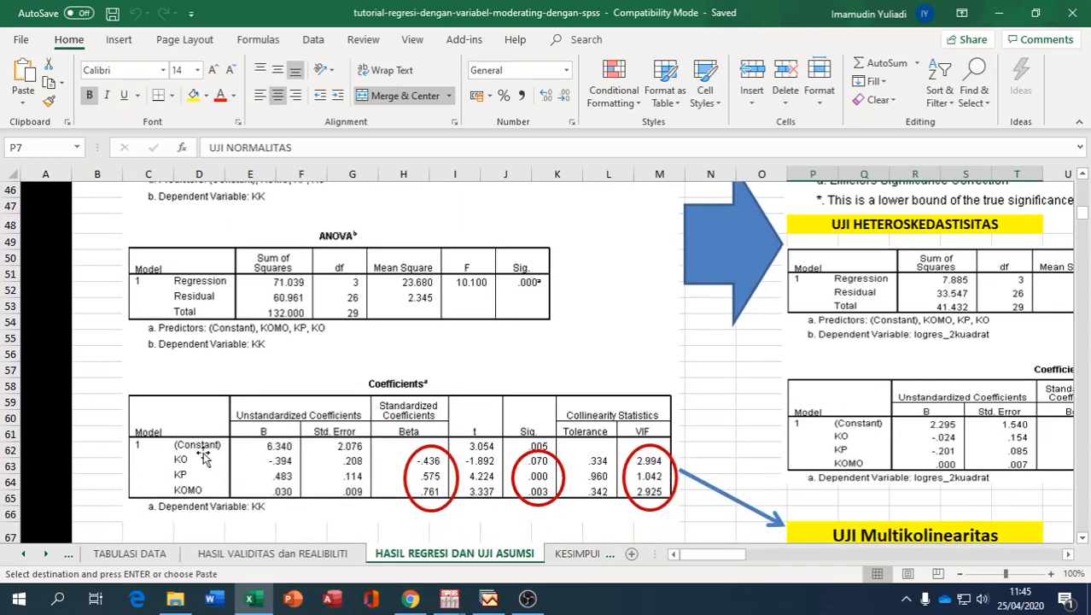
scroll(571, 401, down, 2)
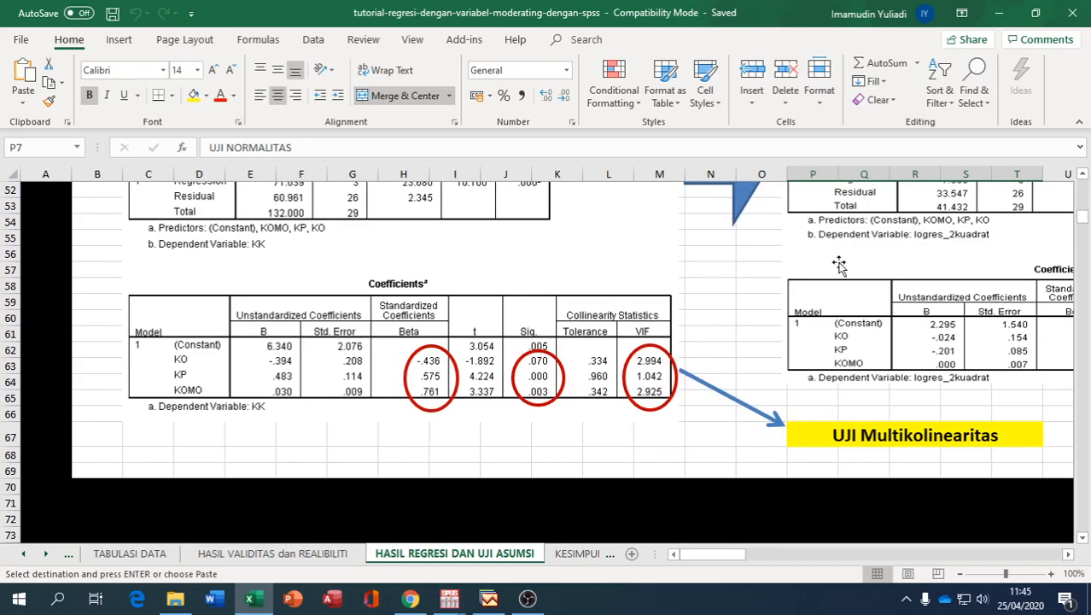
click(584, 553)
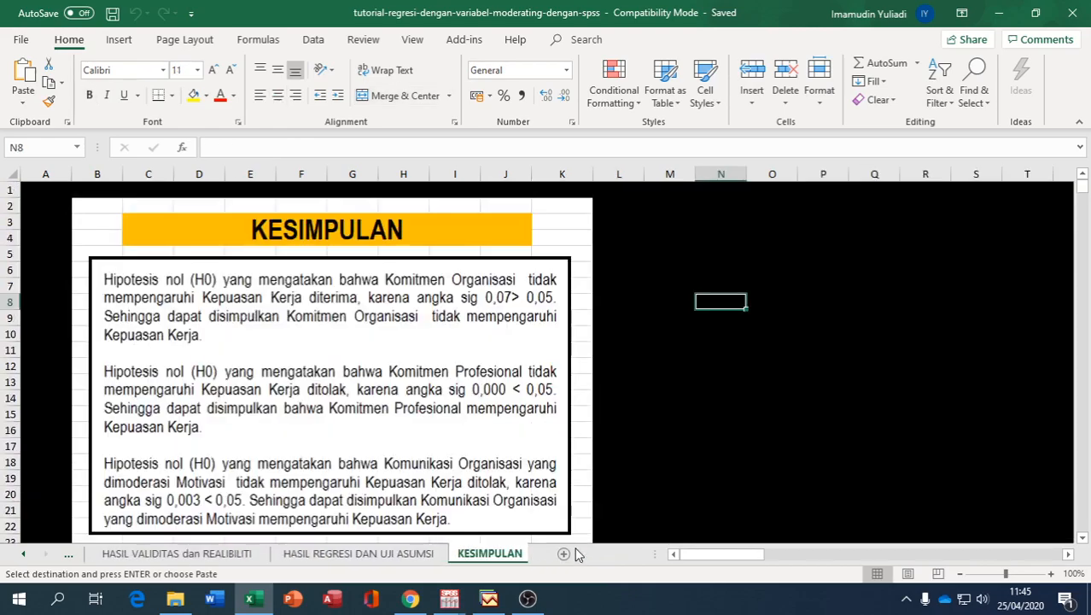